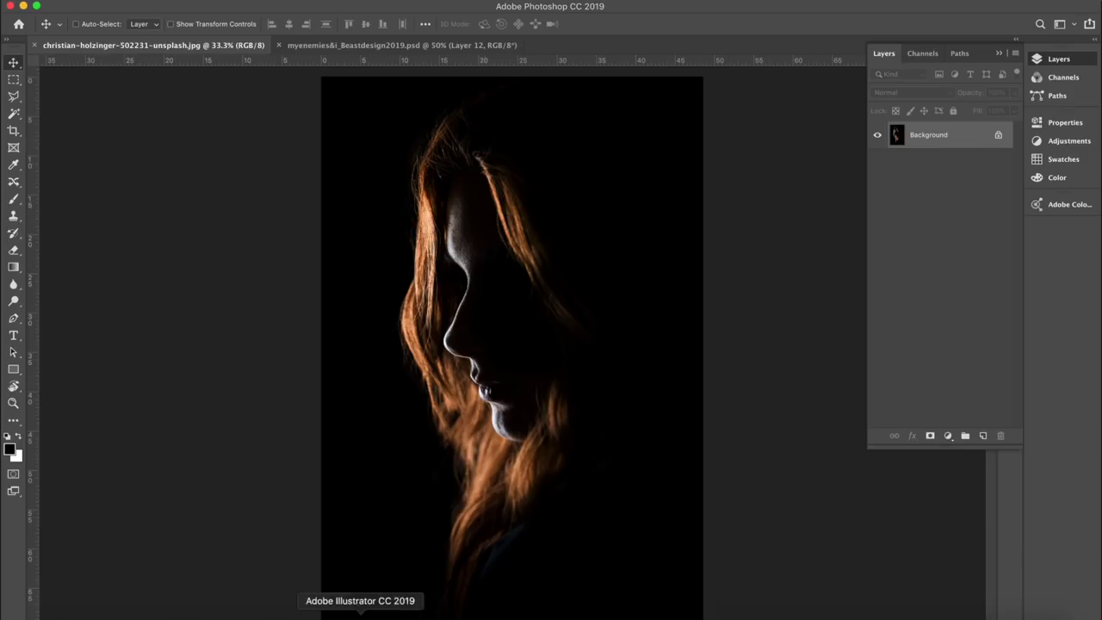
Step: Switch to the browser, view the Unsplash home page and its photo search, and return to Photoshop
click(189, 613)
click(135, 14)
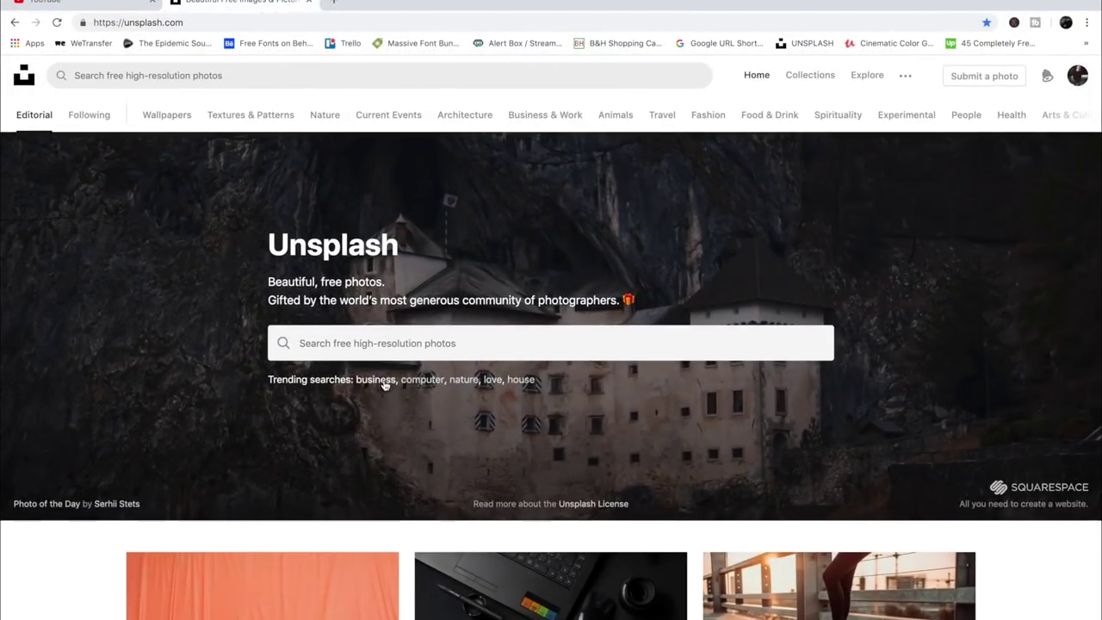
scroll(410, 343, down, 1)
click(433, 319)
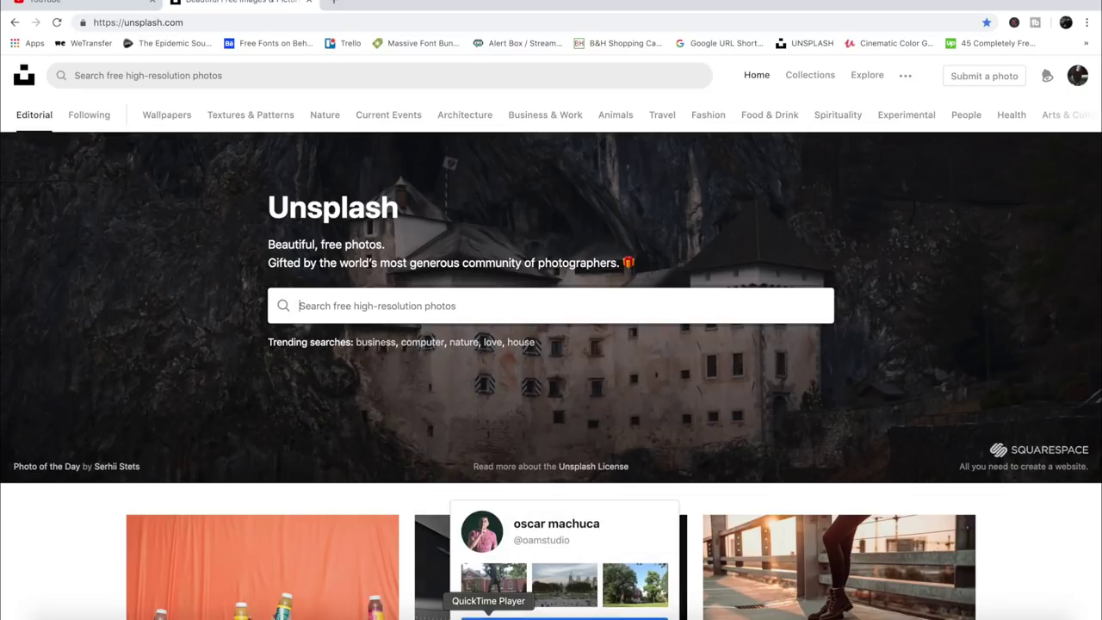
click(270, 615)
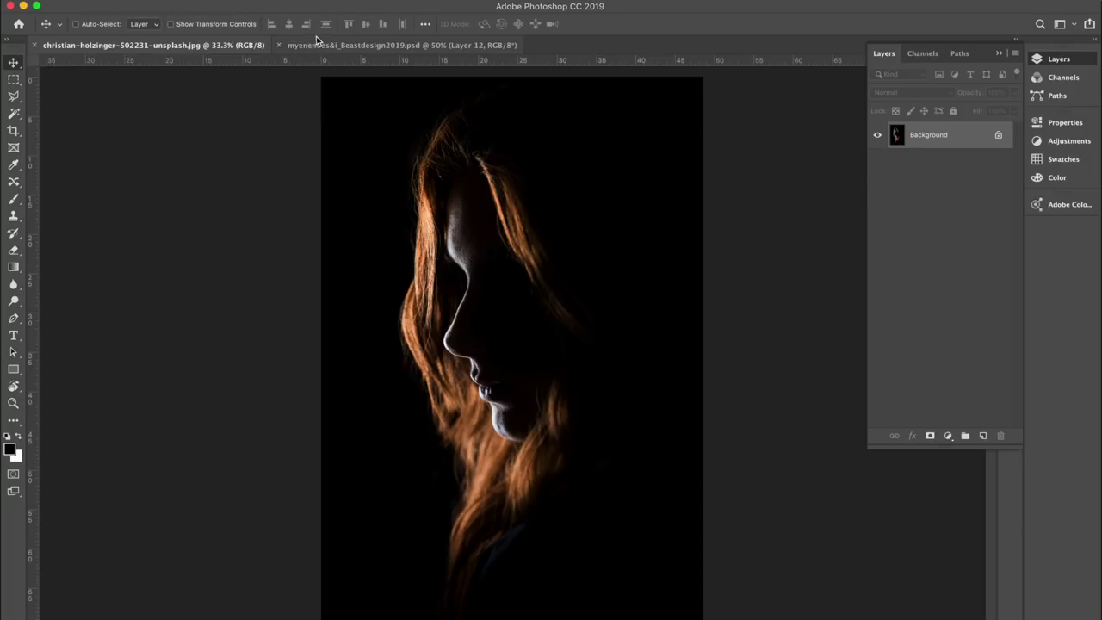
Step: View the finished myenemies&i poster document and compare Layer 12 and Layer 11 by switching their visibility off and on
click(371, 45)
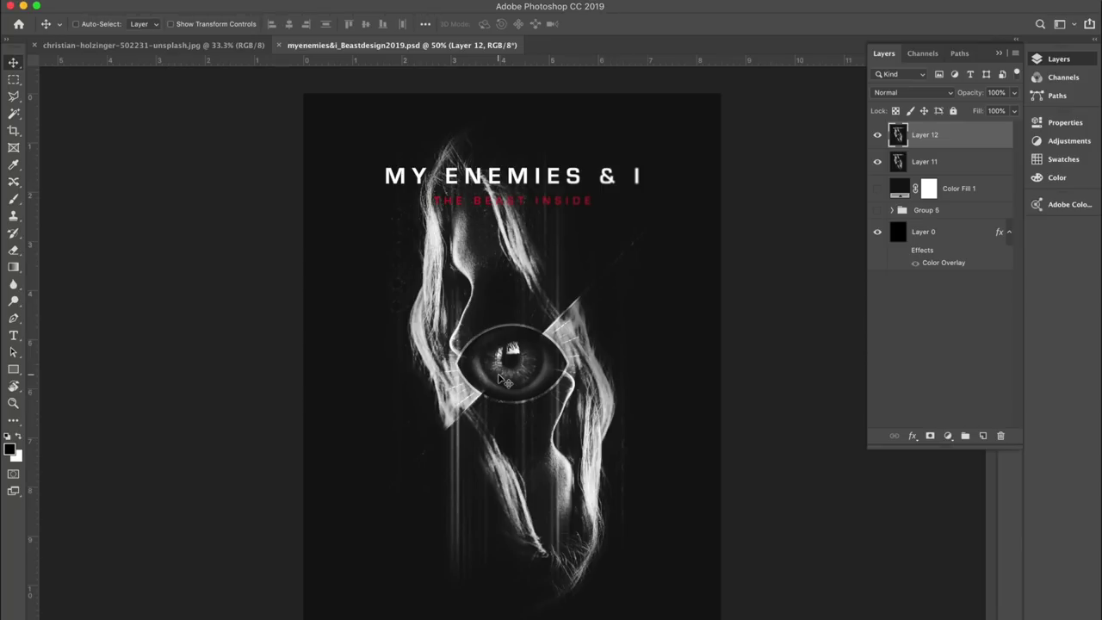
click(226, 46)
click(310, 45)
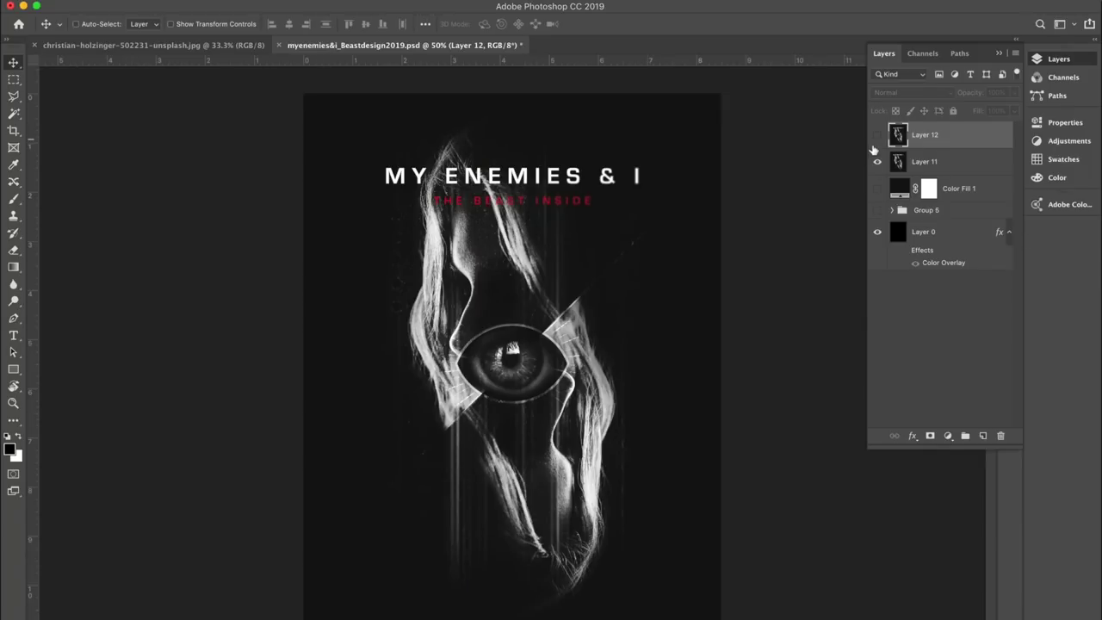
click(878, 162)
click(877, 135)
click(878, 162)
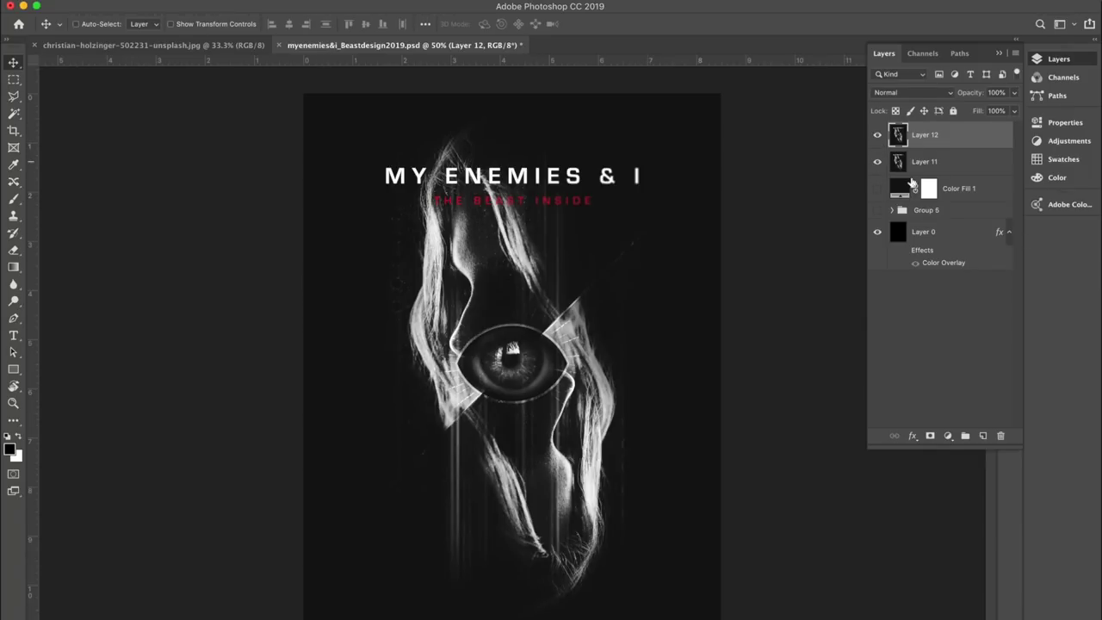
Step: Group all the poster artwork layers above Layer 0, hide the group and delete Layer 0's Color Overlay effect
shift+click(943, 210)
key(super+g)
click(904, 170)
drag(921, 170, 1001, 436)
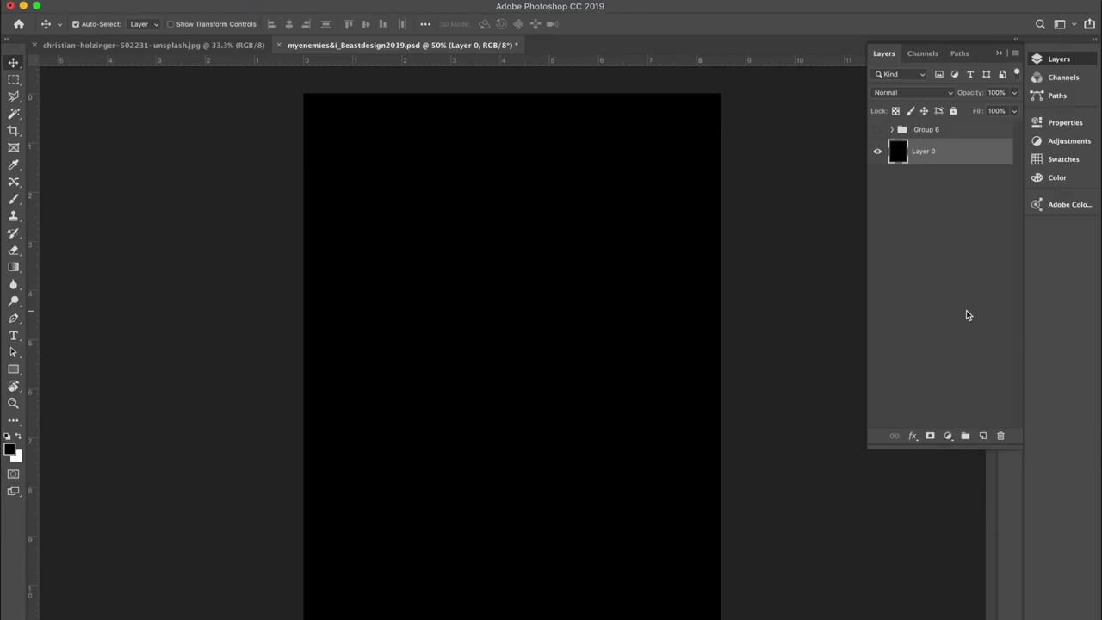
Step: Rename the black base layer of the poster as BG
key(super+i)
key(super+i)
double_click(921, 151)
text(BG)
key(Return)
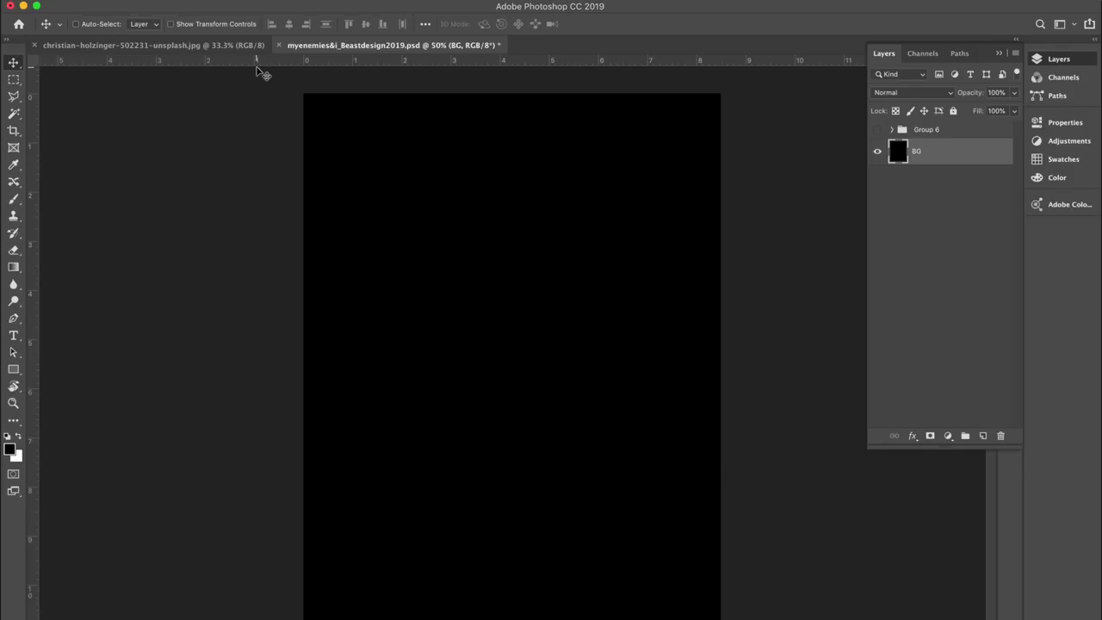
Step: Convert the locked Background of the portrait photo document into a regular layer named Layer 0
click(191, 48)
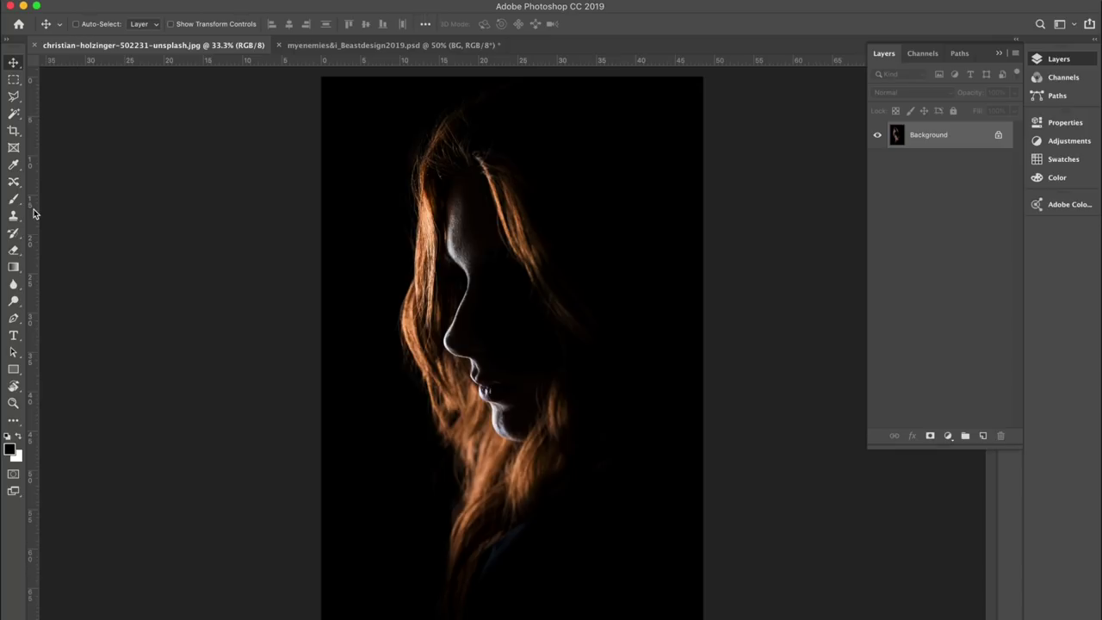
double_click(928, 135)
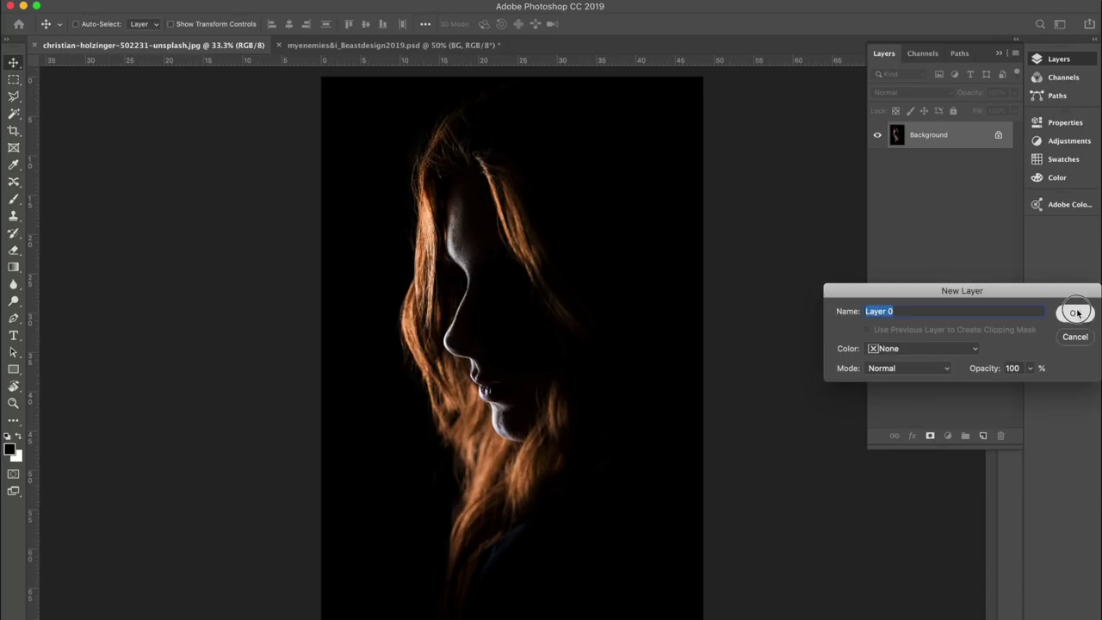
click(1073, 313)
Step: Copy the entire portrait photo with Copy Merged and paste it into the poster document, accepting the colour profile conversion
key(super+a)
click(151, 0)
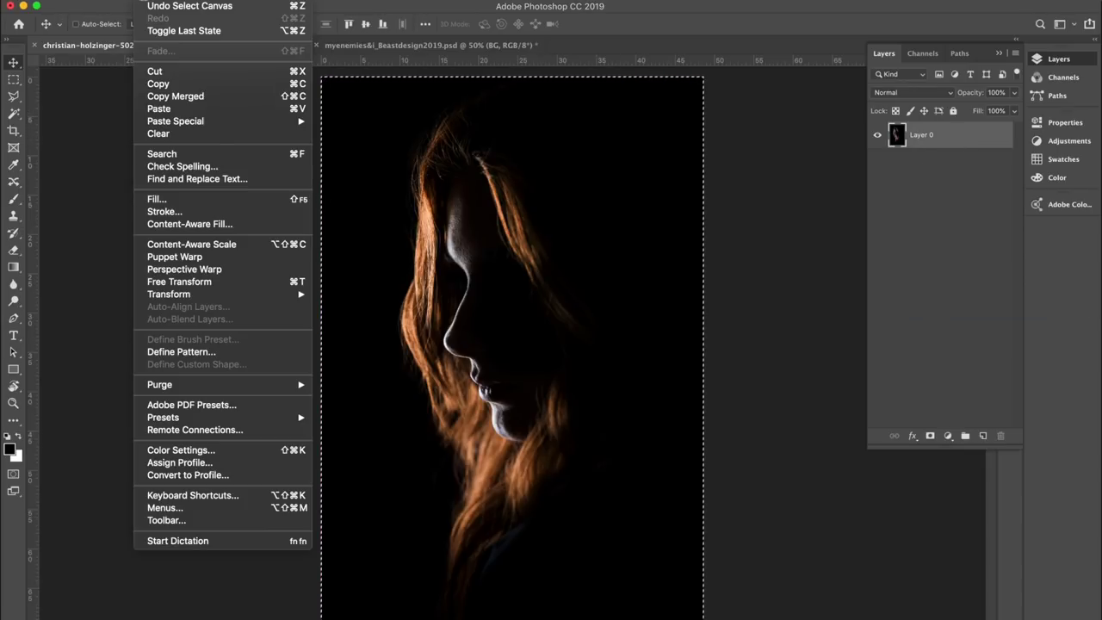
click(176, 96)
click(353, 46)
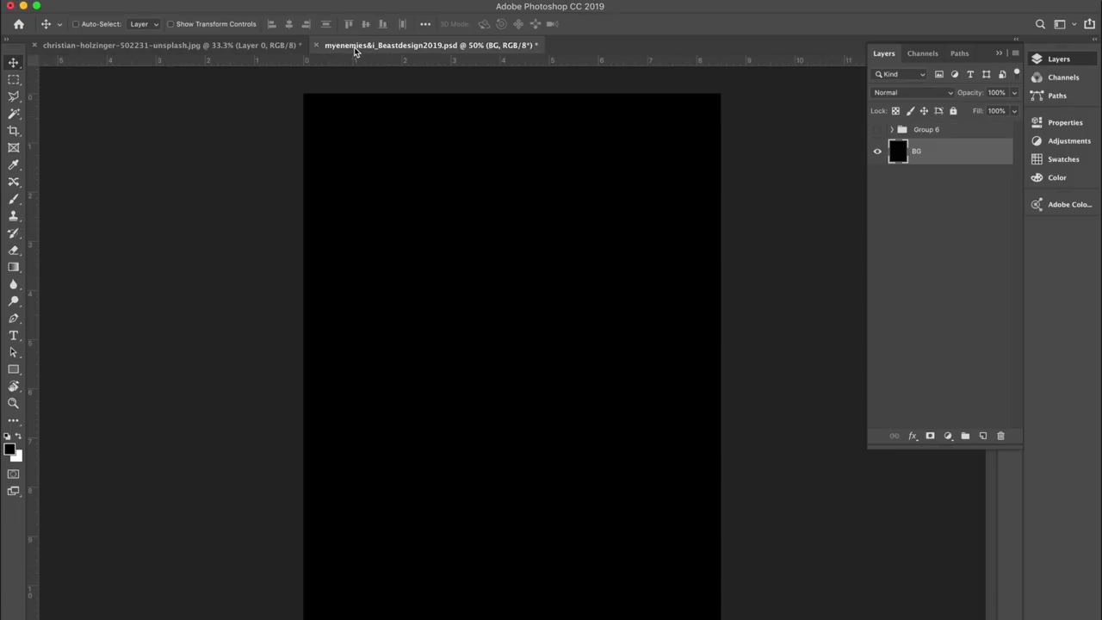
key(super+v)
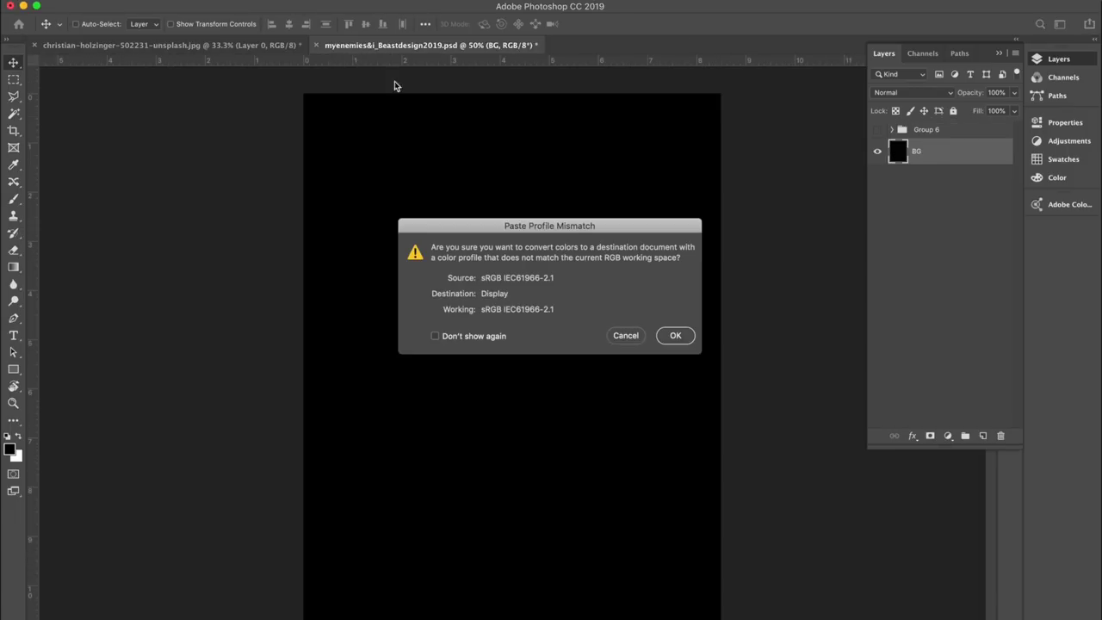
click(673, 336)
Step: Scale the pasted portrait to about 64% and centre it vertically on the canvas
key(super+t)
drag(303, 94, 459, 209)
drag(603, 307, 525, 164)
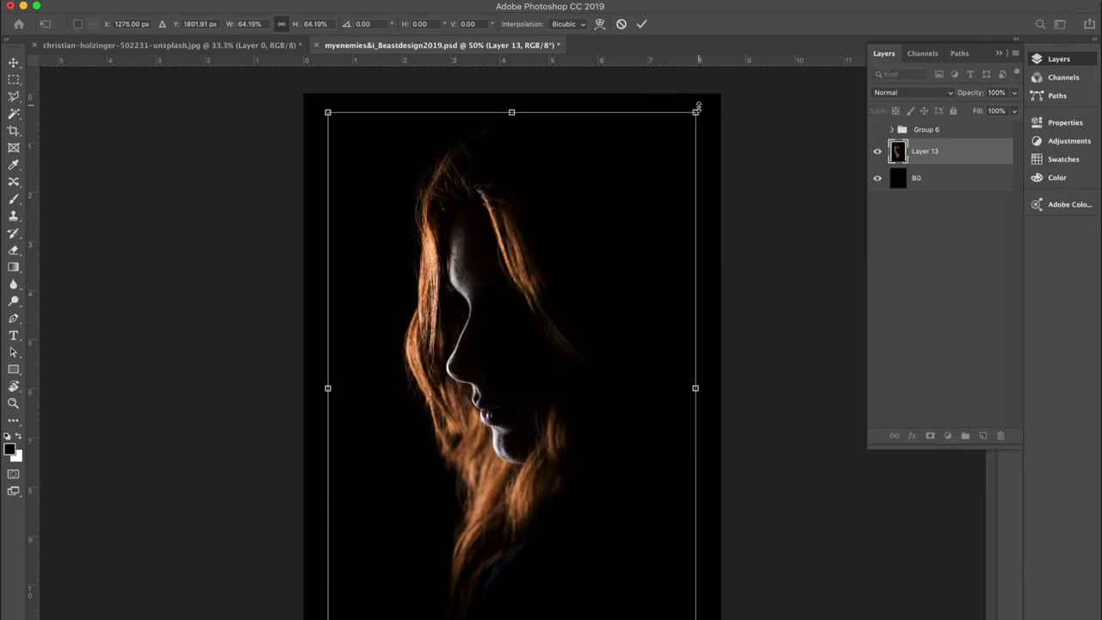
key(Return)
key(super+a)
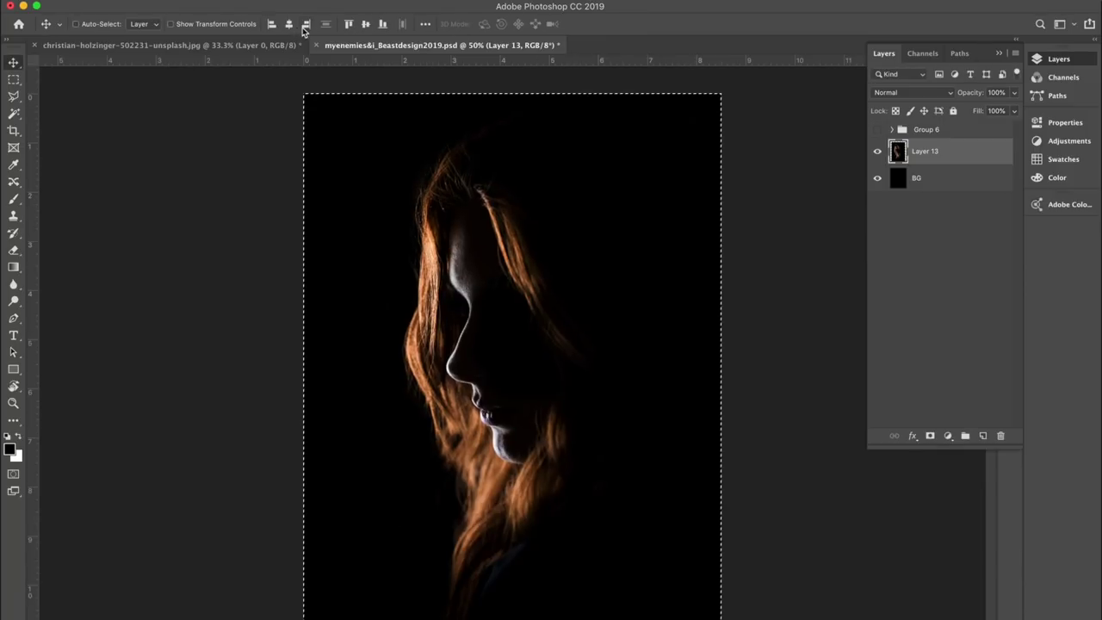
click(365, 24)
key(super+d)
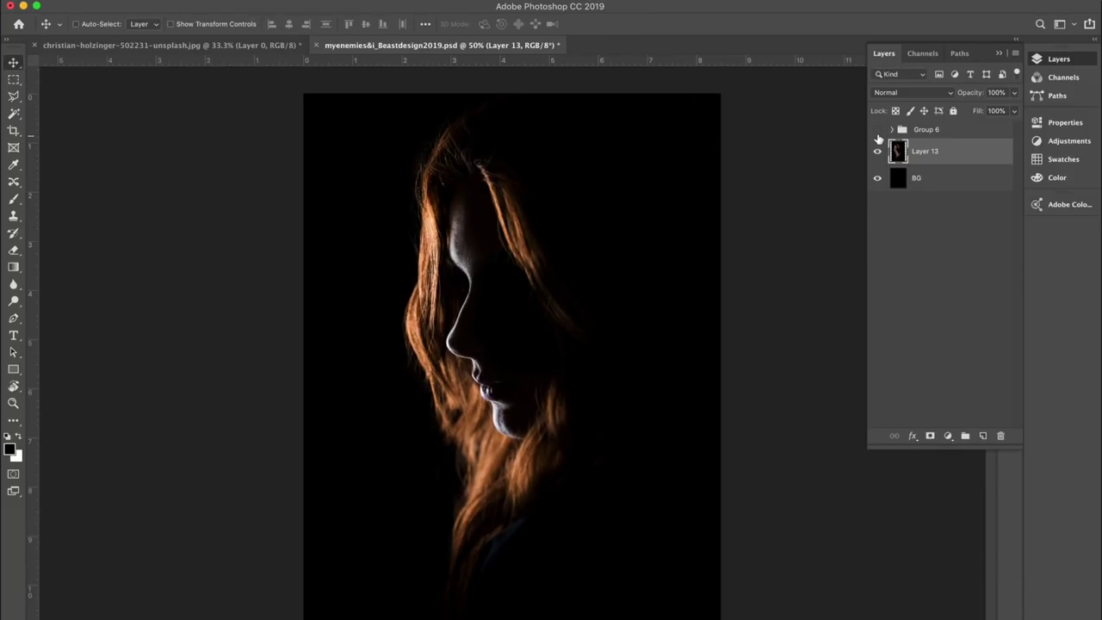
Step: Compare the portrait with the finished artwork in Group 6 and centre the portrait on the canvas in both directions
click(878, 130)
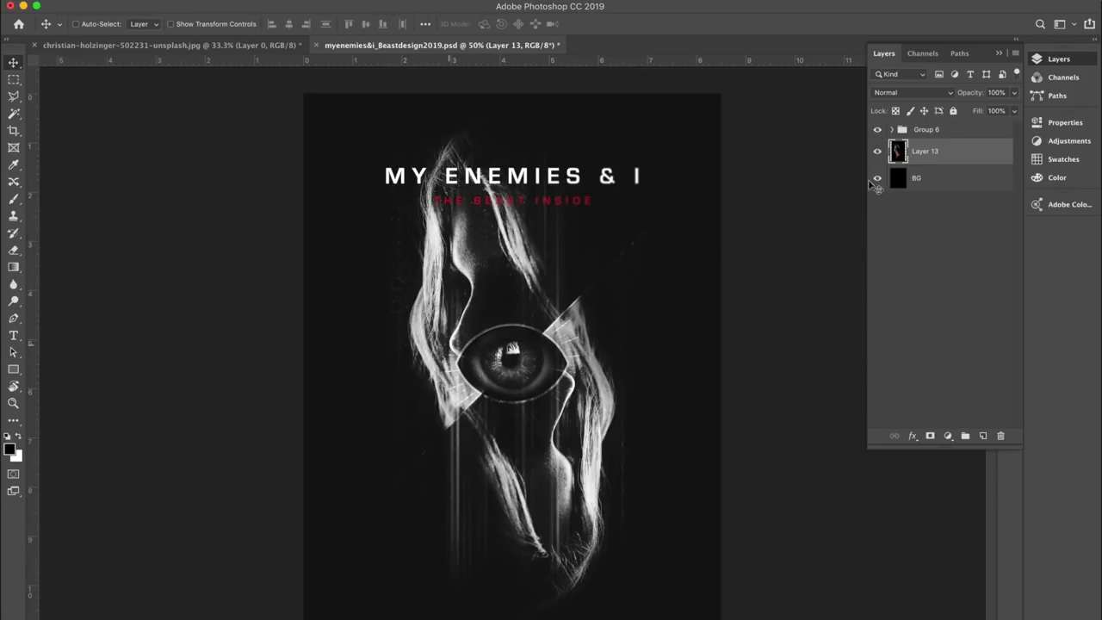
click(877, 129)
key(ctrl+a)
click(288, 23)
click(366, 23)
key(ctrl+d)
Step: Scale the portrait to about 88% and move it slightly above the canvas centre, keeping it centred horizontally
key(ctrl+t)
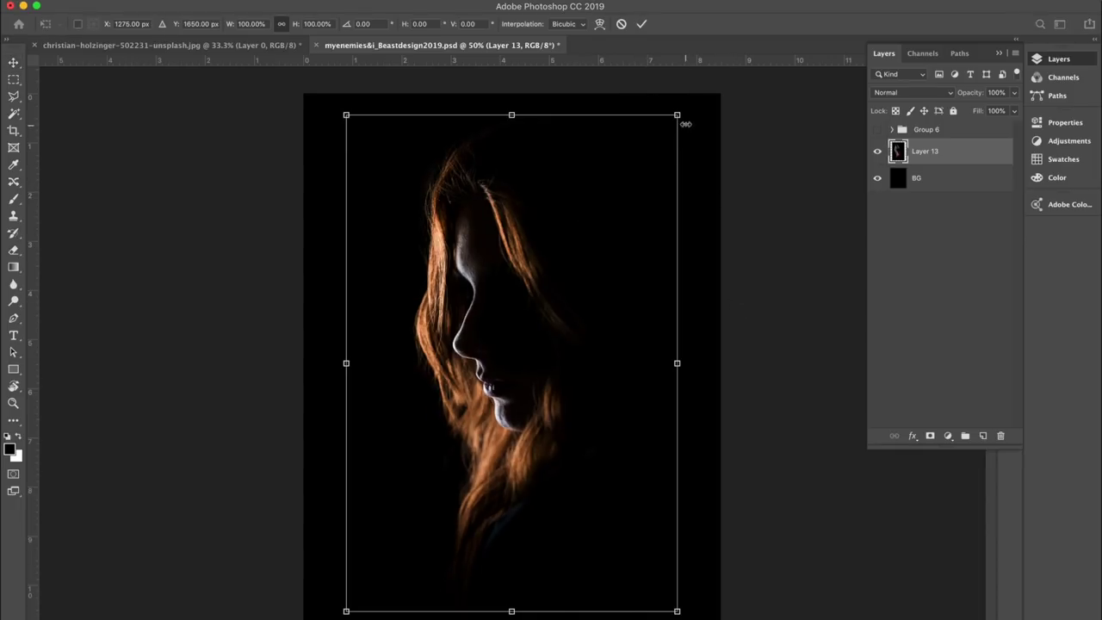
drag(677, 115, 647, 138)
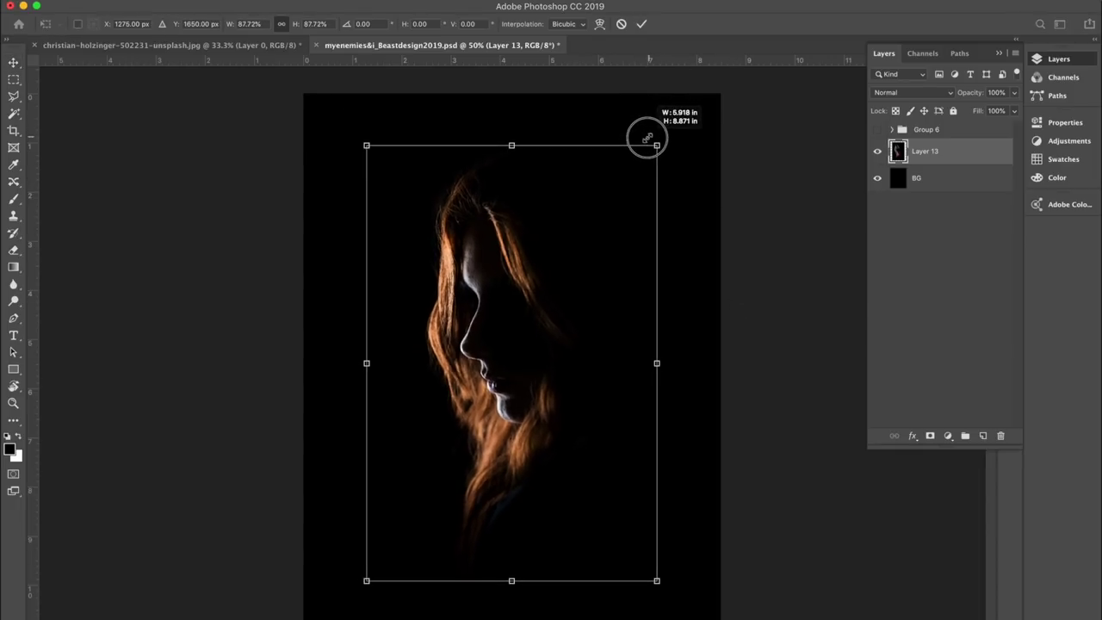
drag(573, 263, 586, 239)
key(Return)
key(ctrl+a)
click(356, 24)
key(ctrl+d)
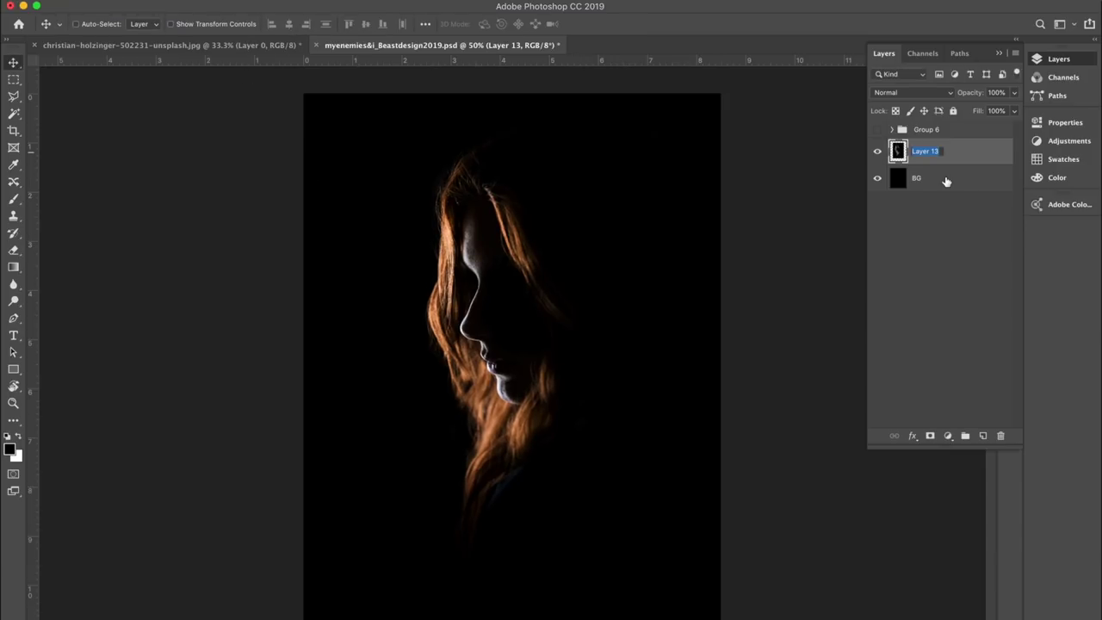
Step: Rename the portrait layer as PHOTO 1, duplicate it and name the copy PHOTO 2
double_click(926, 150)
text(PHOTO 1)
key(Return)
key(ctrl+j)
double_click(925, 150)
text(PHOTO 2)
key(Return)
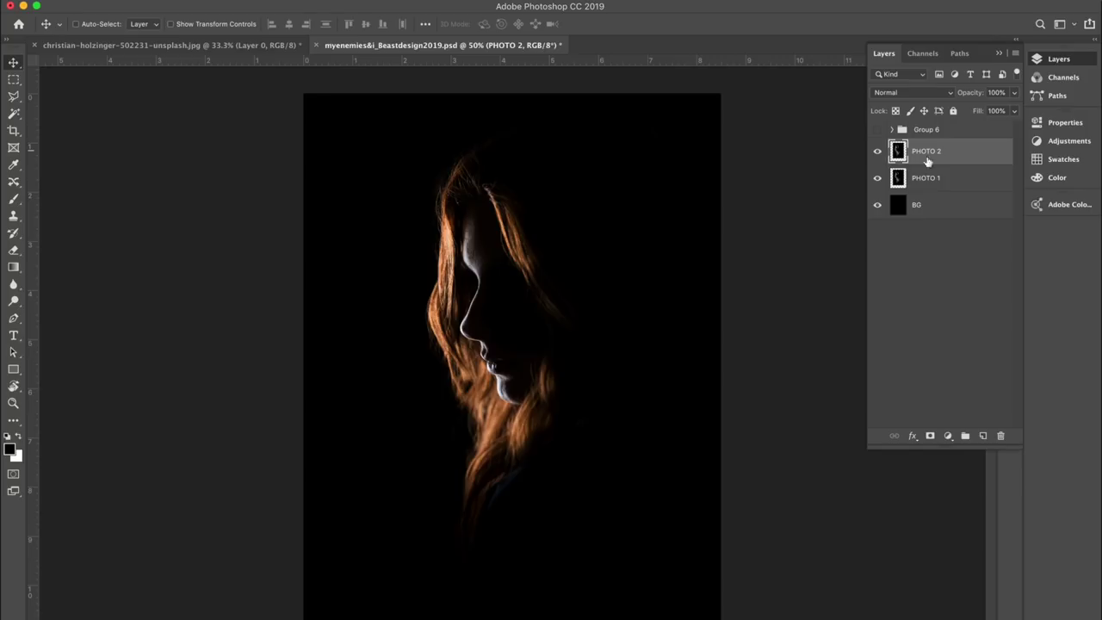
Step: Hide both photo layers and draw a rising diagonal line about 1899 by 909 px across the canvas with the Pen tool
click(877, 151)
click(877, 179)
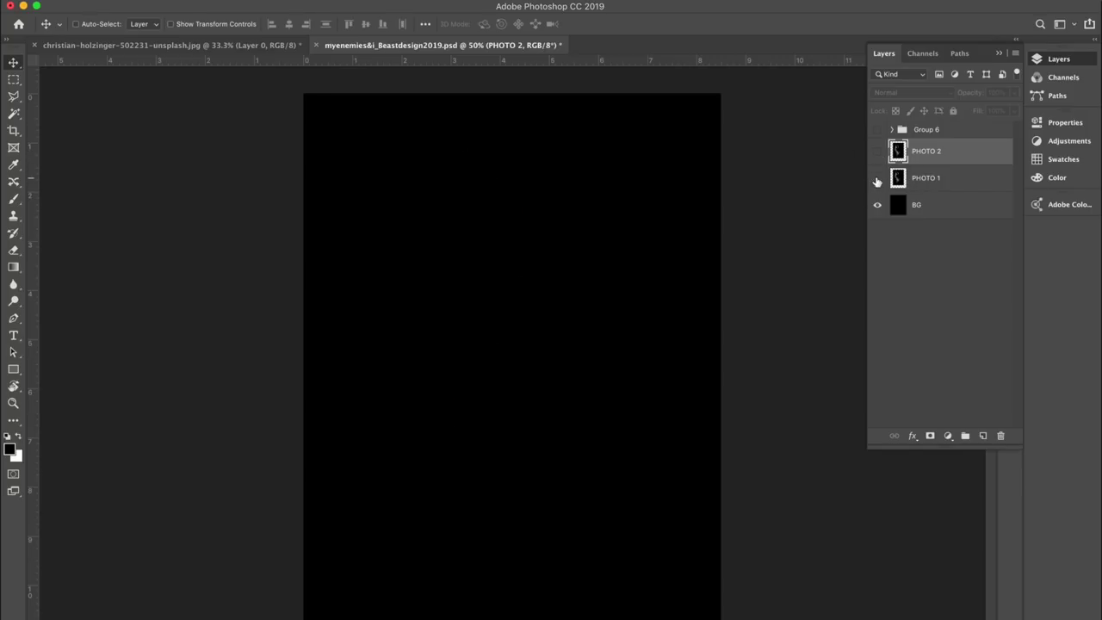
key(p)
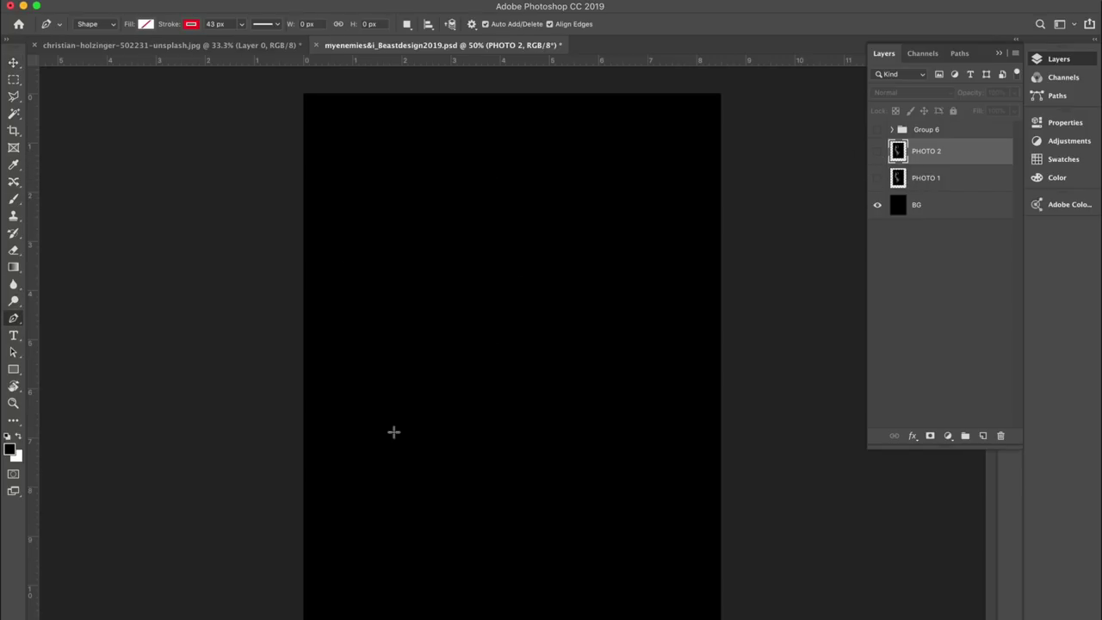
click(358, 474)
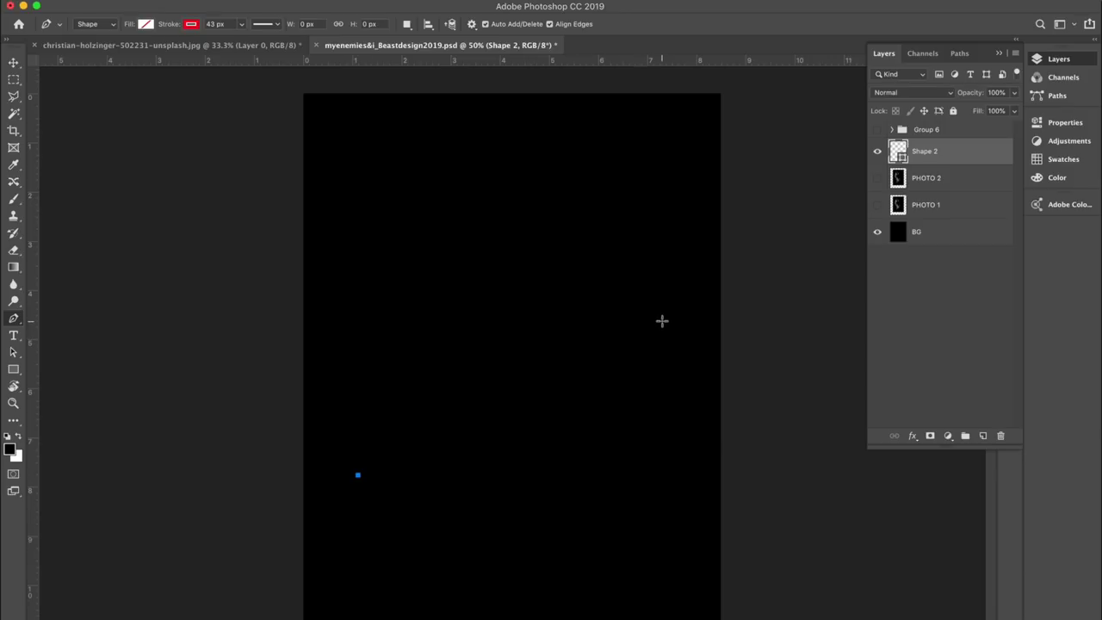
click(669, 327)
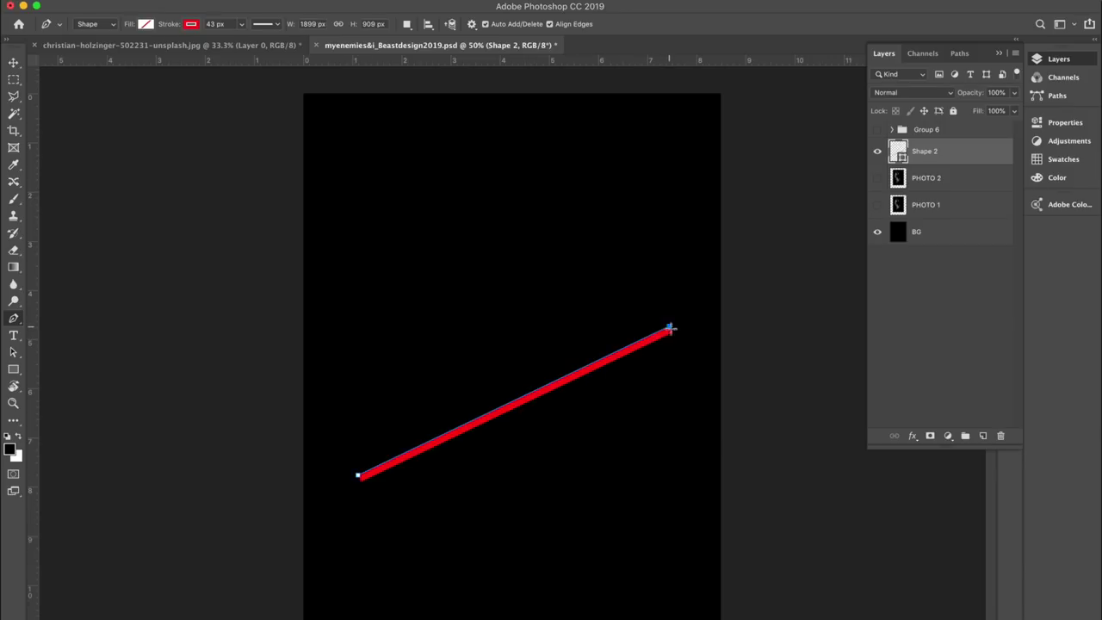
Step: Set the diagonal line's stroke width to 15 px and its stroke colour to white
drag(167, 26, 151, 29)
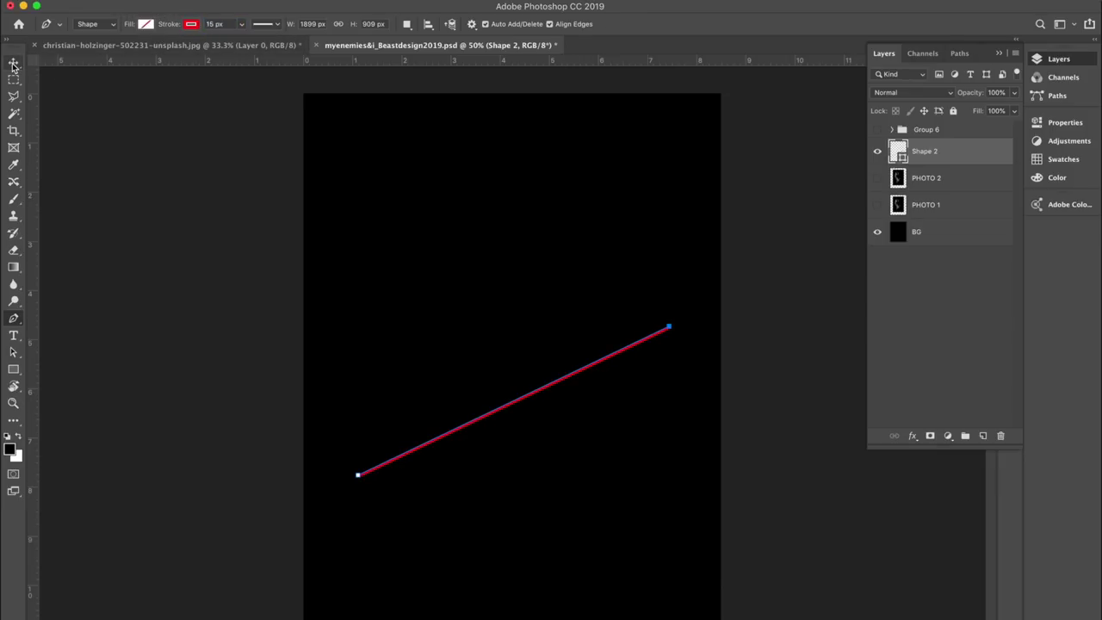
click(145, 25)
click(153, 91)
Step: Centre the diagonal line horizontally and vertically on the canvas
click(13, 63)
key(ctrl+a)
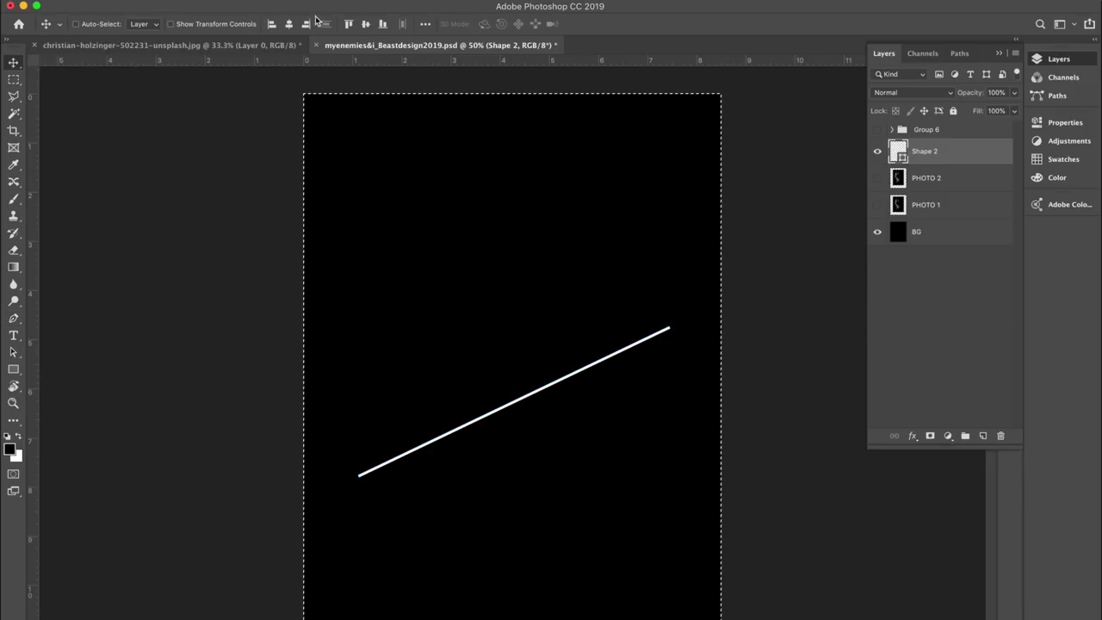
click(289, 23)
click(365, 24)
click(288, 23)
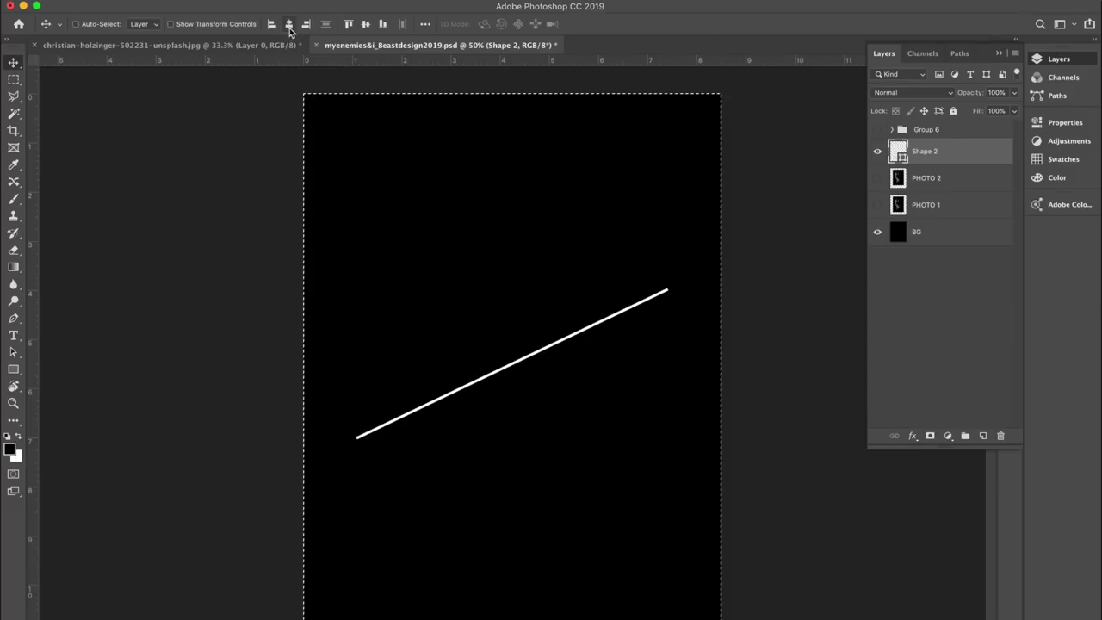
key(ctrl+d)
Step: Show the PHOTO 2 layer and flip it both horizontally and vertically with Free Transform
click(878, 181)
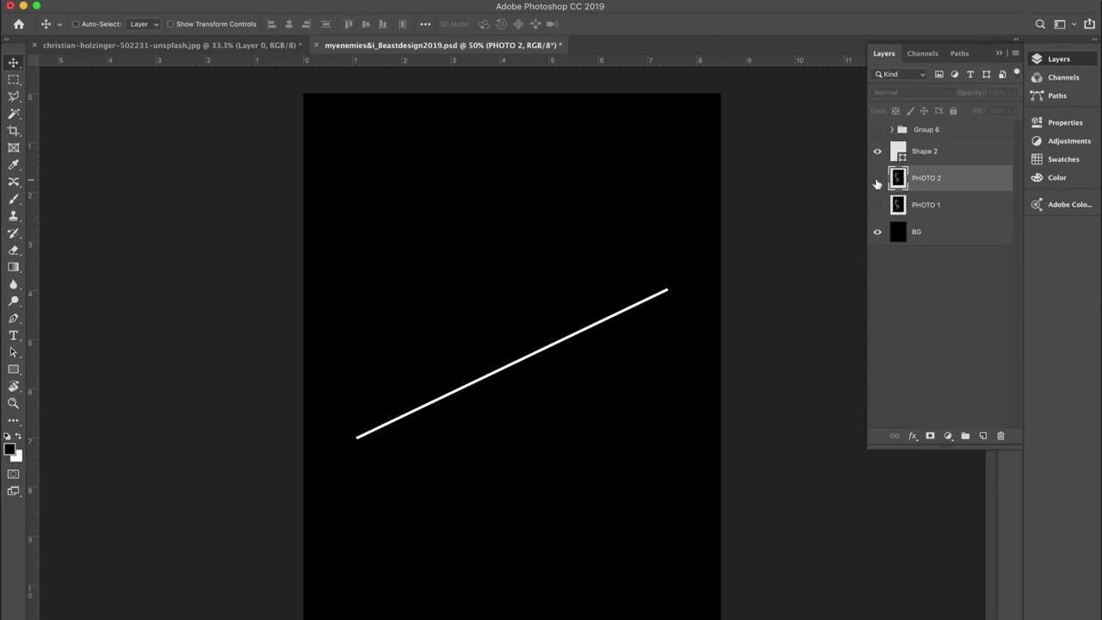
click(877, 178)
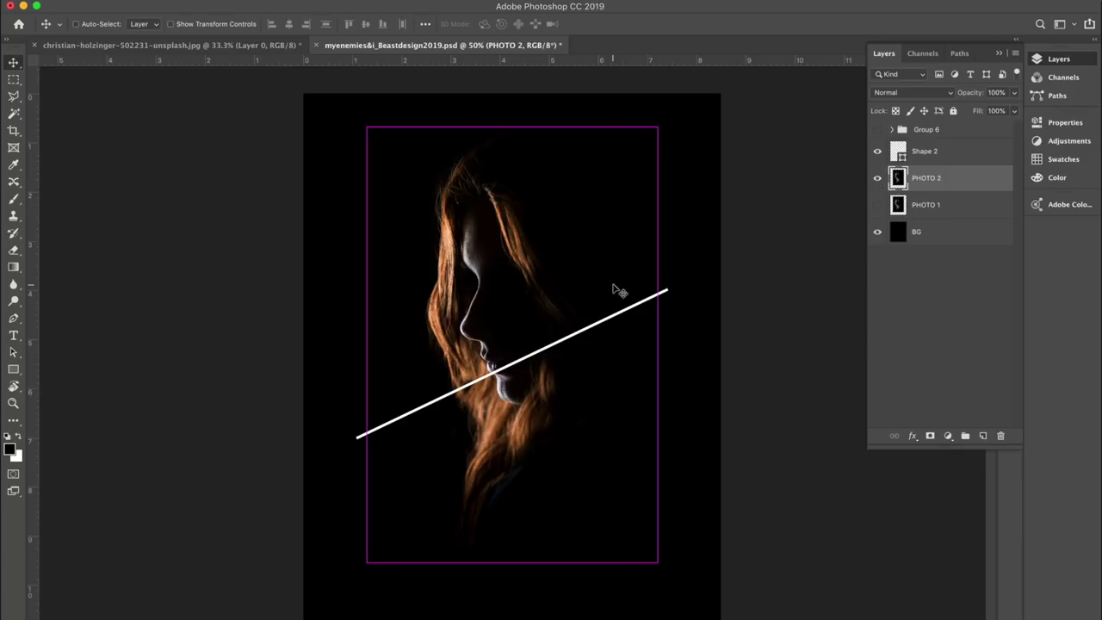
key(ctrl+t)
right_click(569, 277)
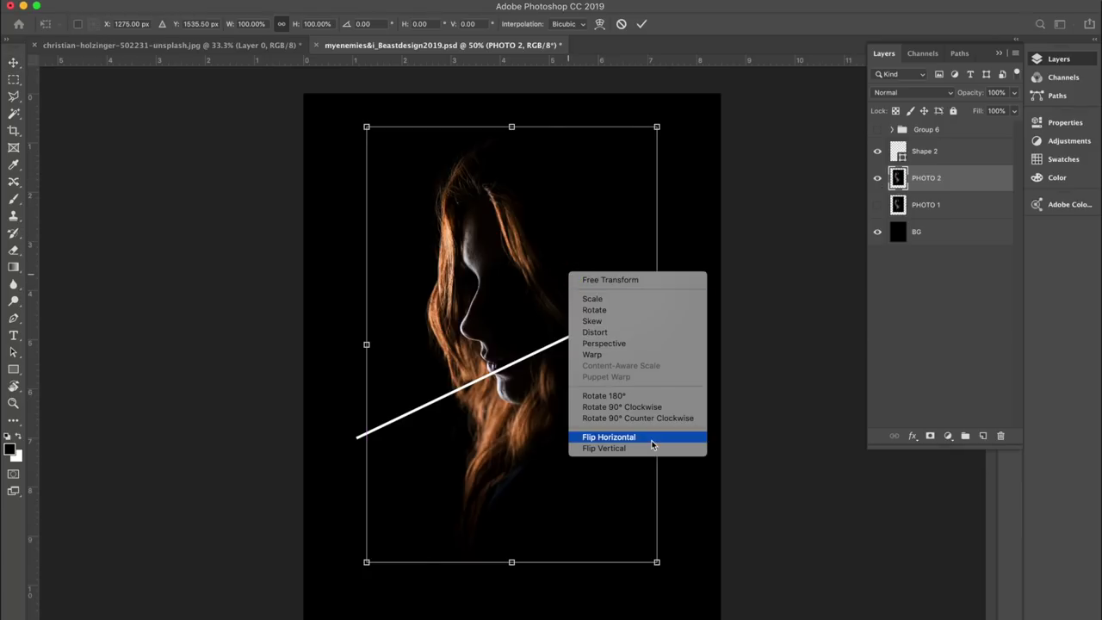
click(637, 448)
right_click(569, 285)
click(633, 450)
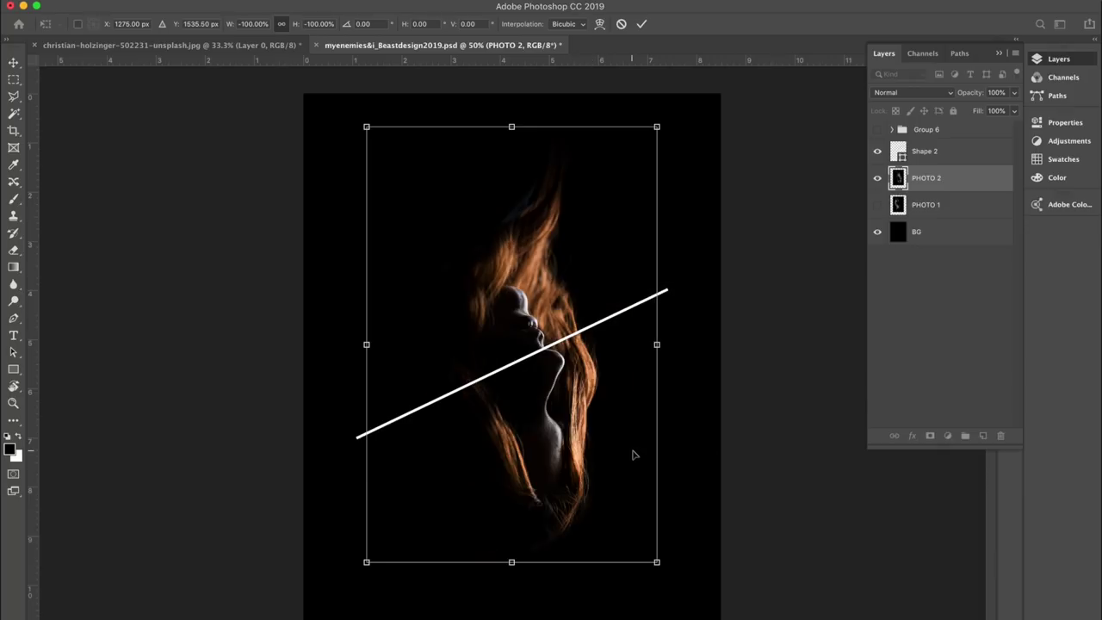
key(Return)
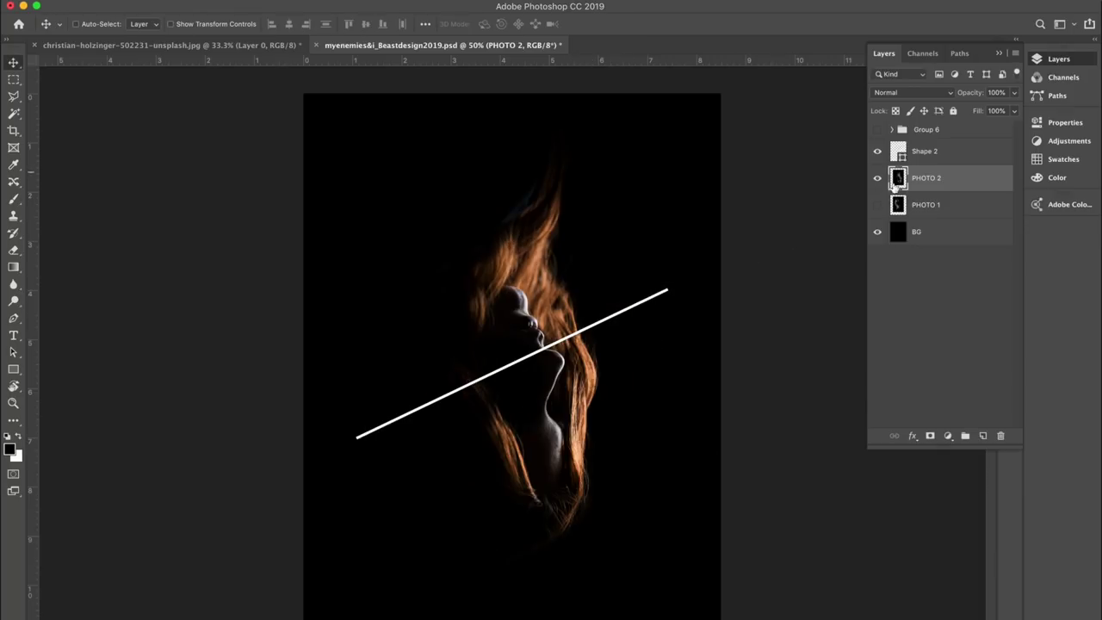
Step: Show PHOTO 1, move it above PHOTO 2 in the layer stack and add a layer mask to it
drag(918, 207, 914, 177)
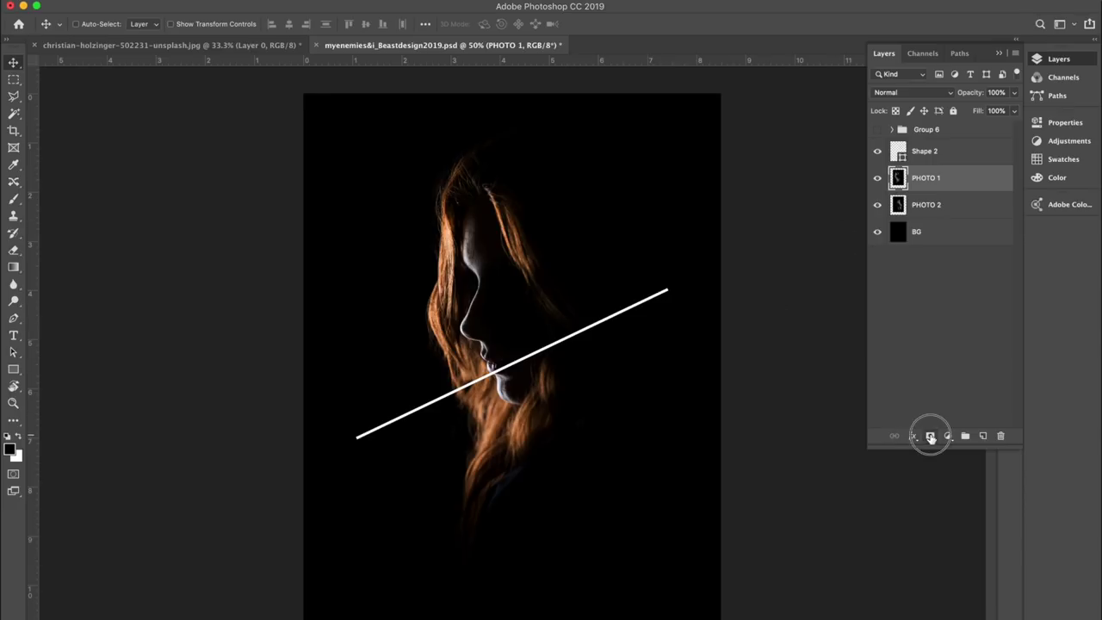
click(930, 436)
Step: Outline the area below the diagonal line with a Polygonal Lasso selection whose upper edge follows the line
drag(13, 95, 80, 112)
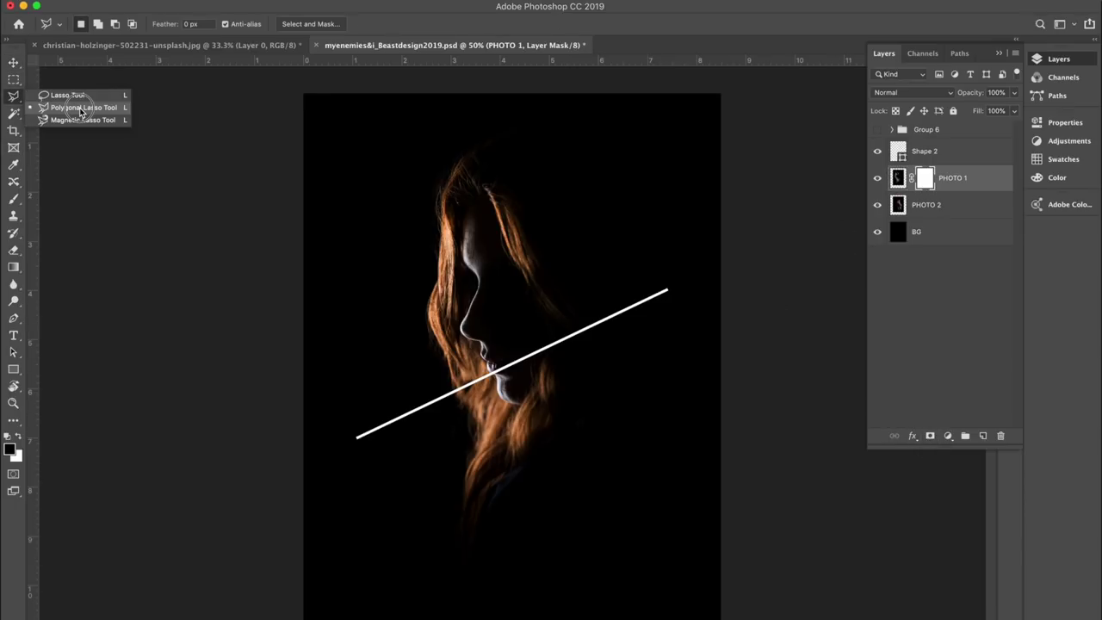
click(81, 108)
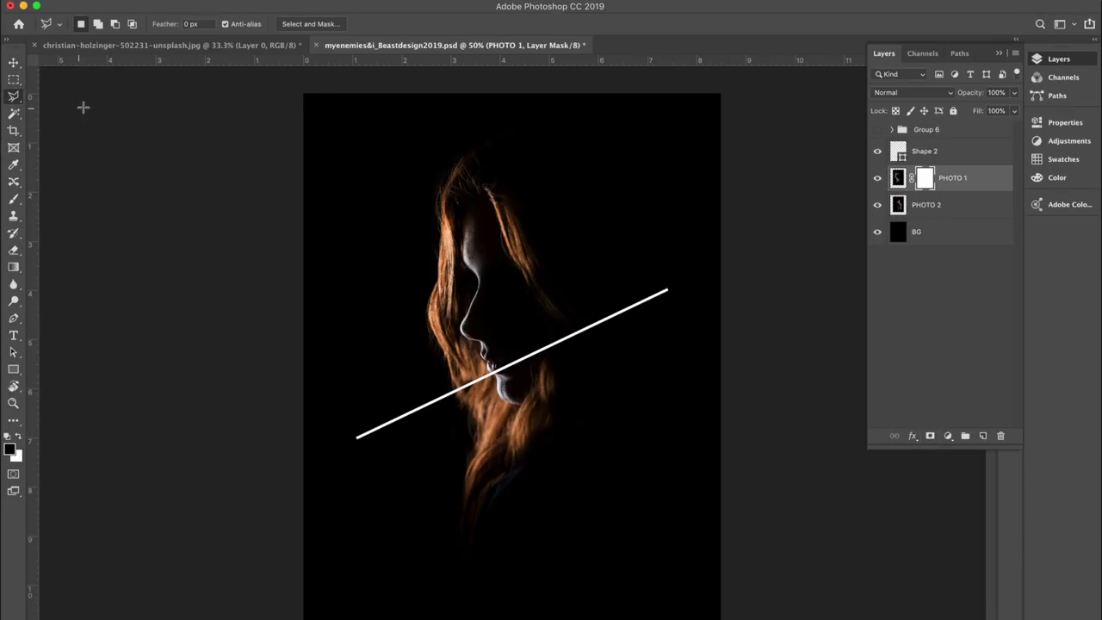
click(356, 439)
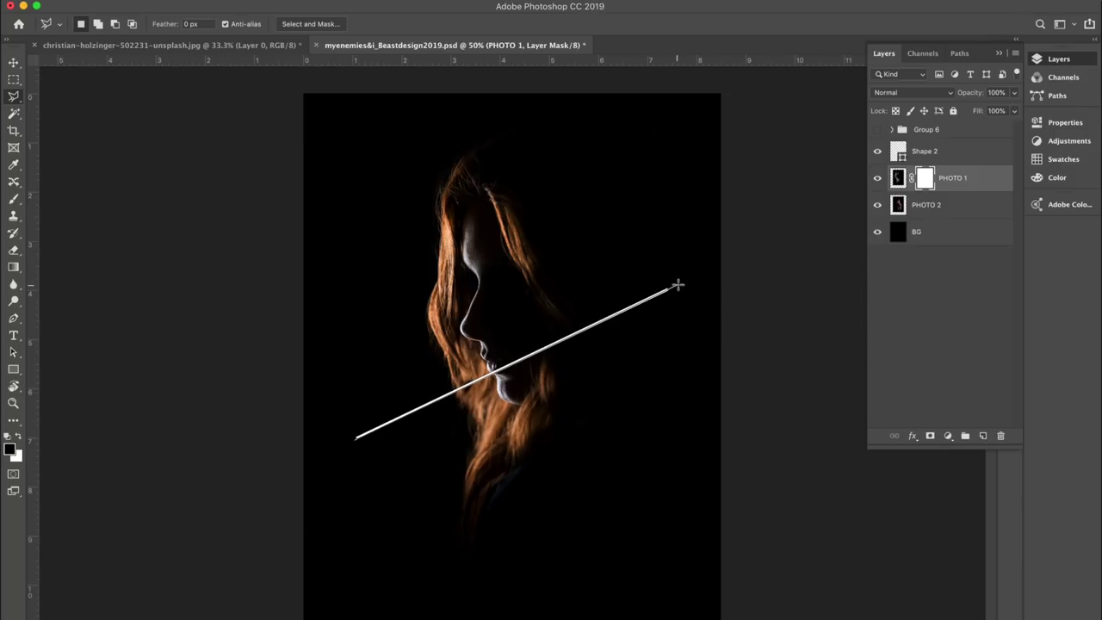
scroll(677, 285, up, 5)
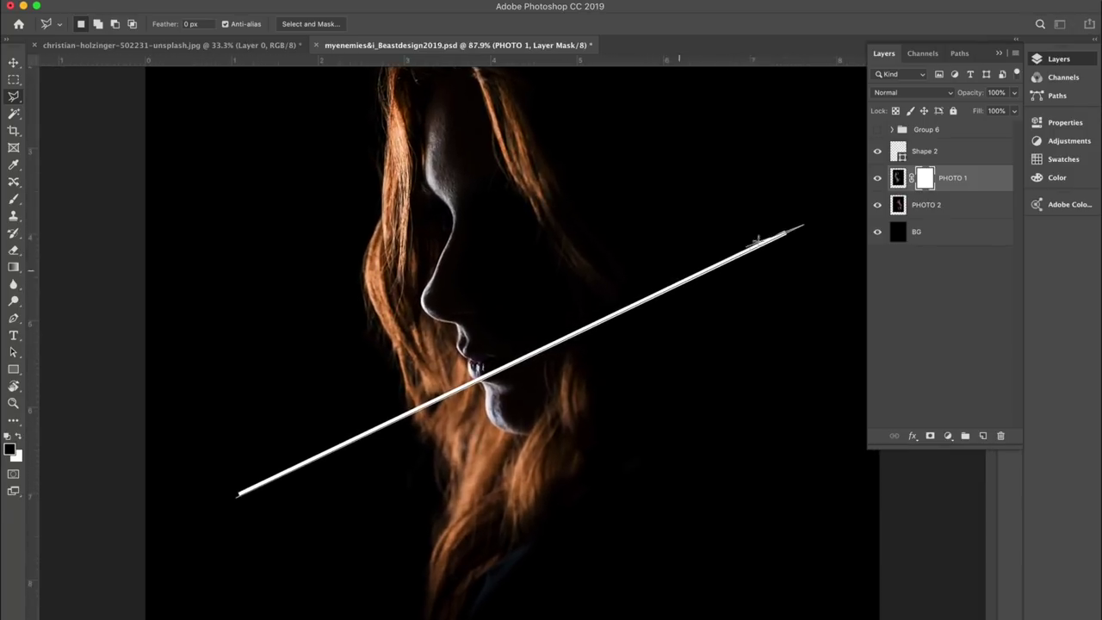
scroll(818, 344, up, 3)
mouse_move(777, 364)
mouse_down()
mouse_move(576, 241)
mouse_move(723, 215)
mouse_up()
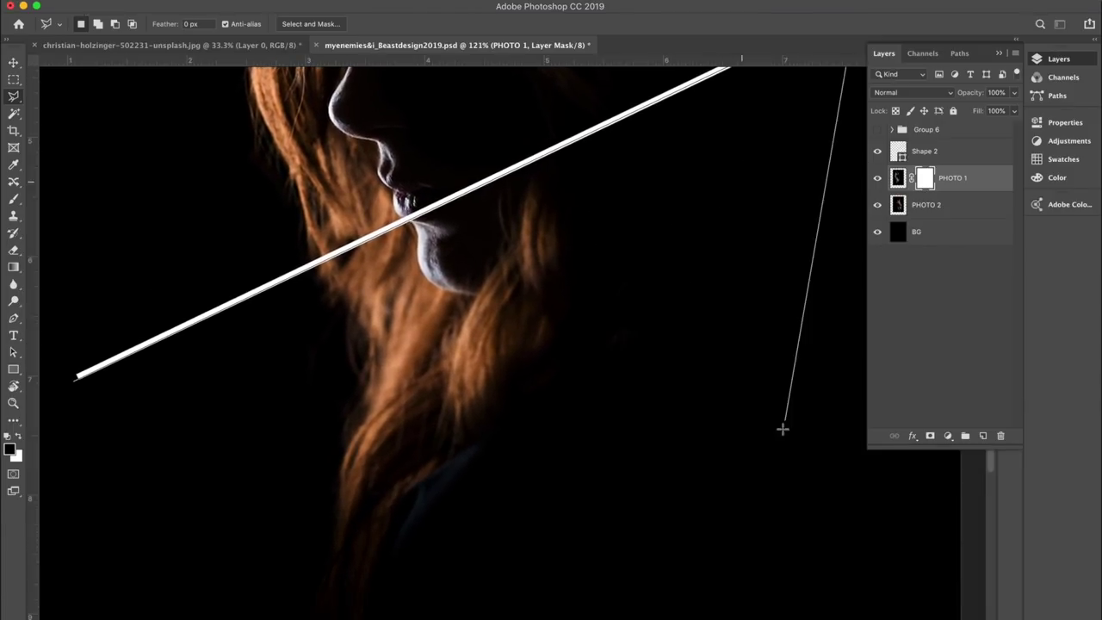
click(833, 489)
key(super+r)
scroll(801, 489, down, 3)
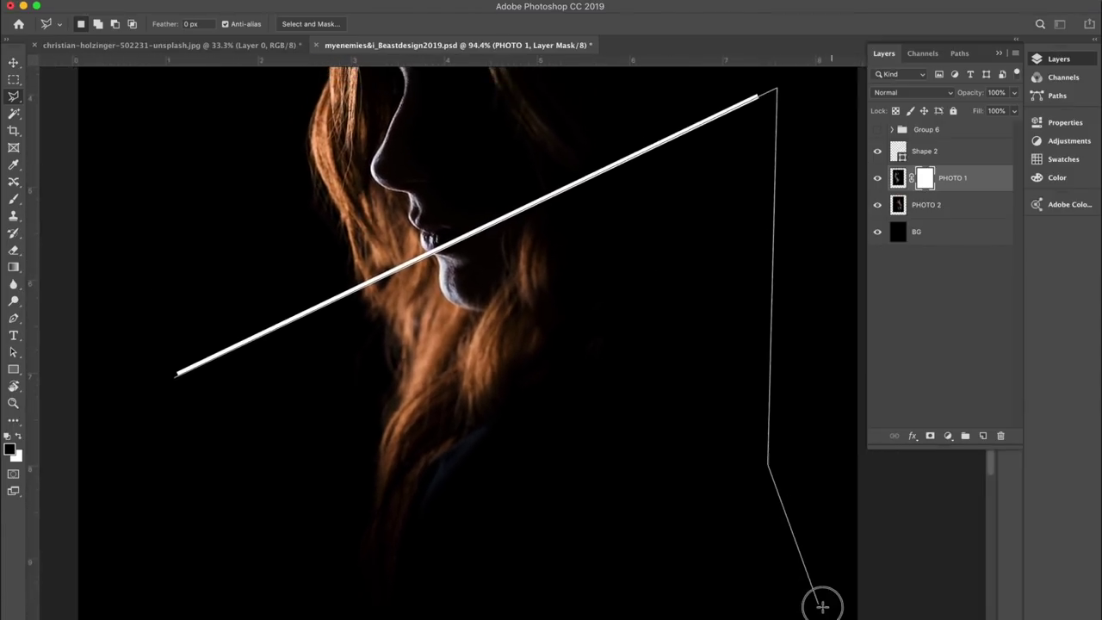
scroll(469, 344, down, 2)
click(310, 593)
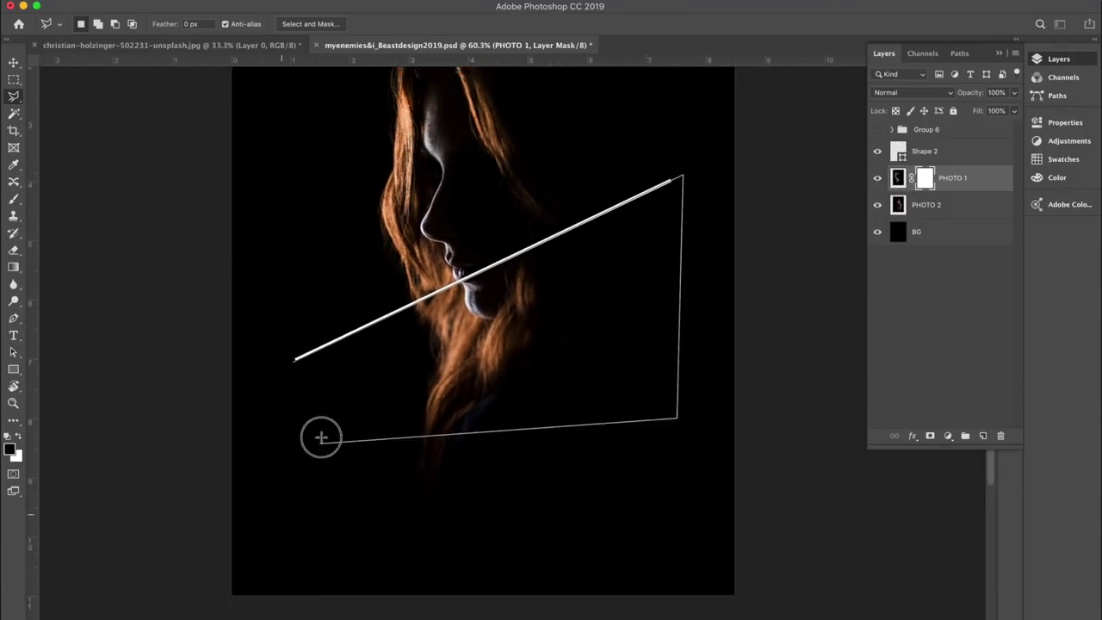
double_click(322, 436)
Step: Fill the selected area of the PHOTO 1 layer mask with black and clear the selection
key(shift+F5)
click(1071, 263)
key(super+d)
drag(634, 167, 595, 288)
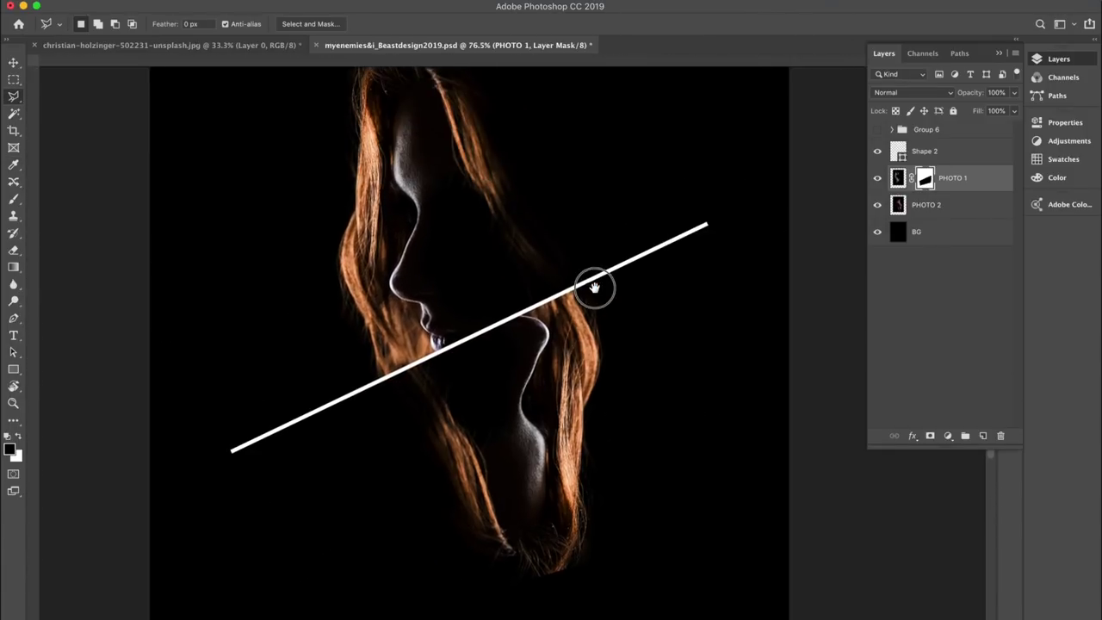
scroll(609, 290, down, 2)
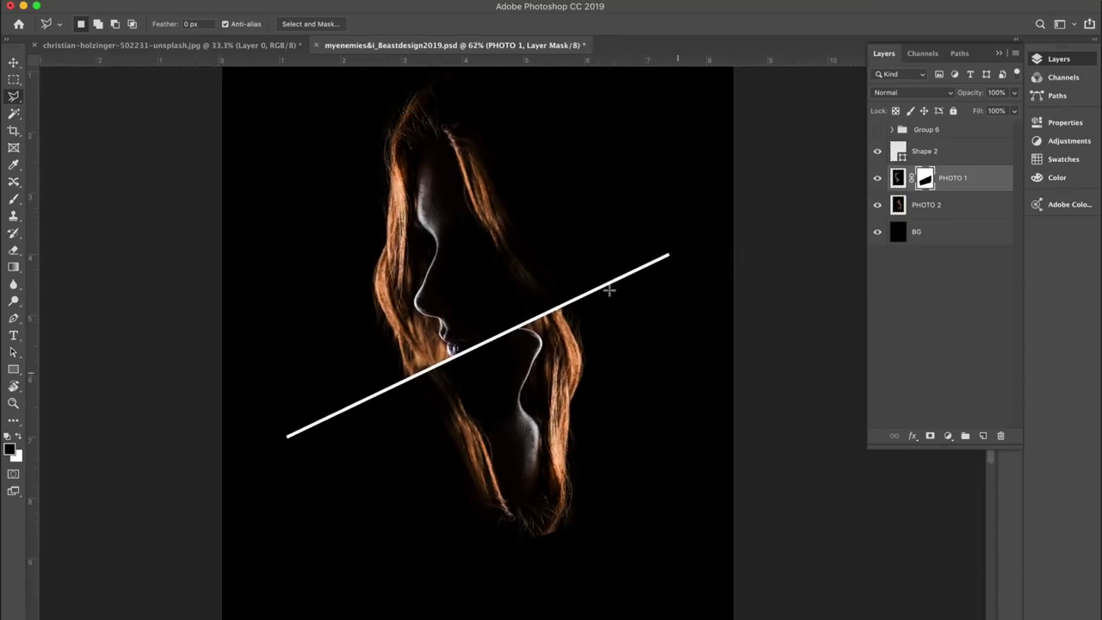
drag(623, 296, 596, 242)
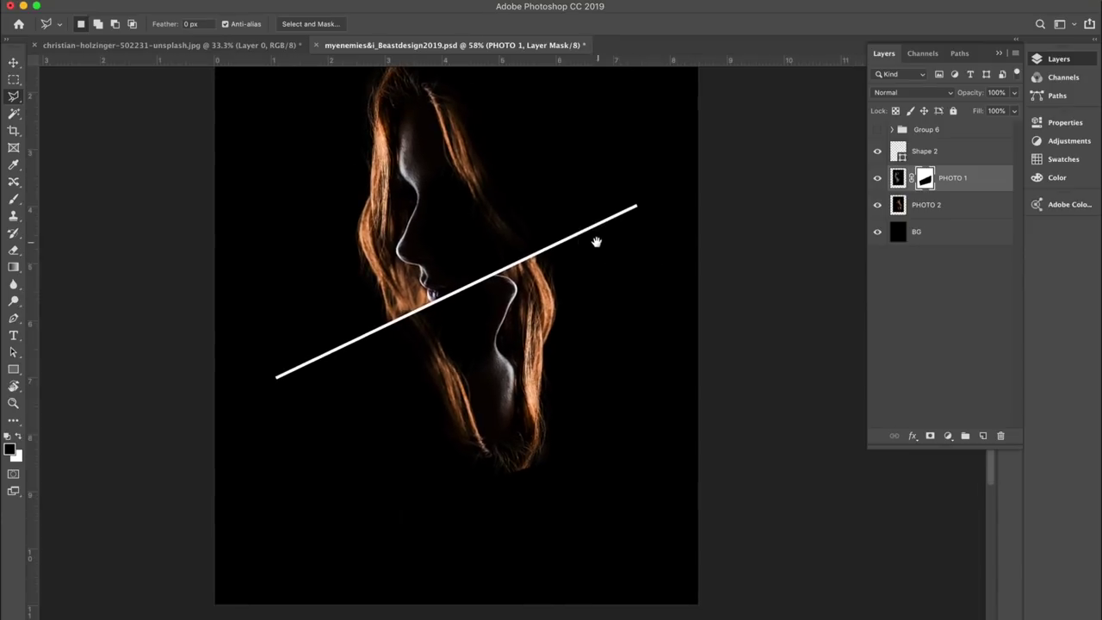
Step: Centre PHOTO 2 vertically on the canvas and move it down slightly so its lips sit just below the diagonal line
click(13, 62)
click(905, 207)
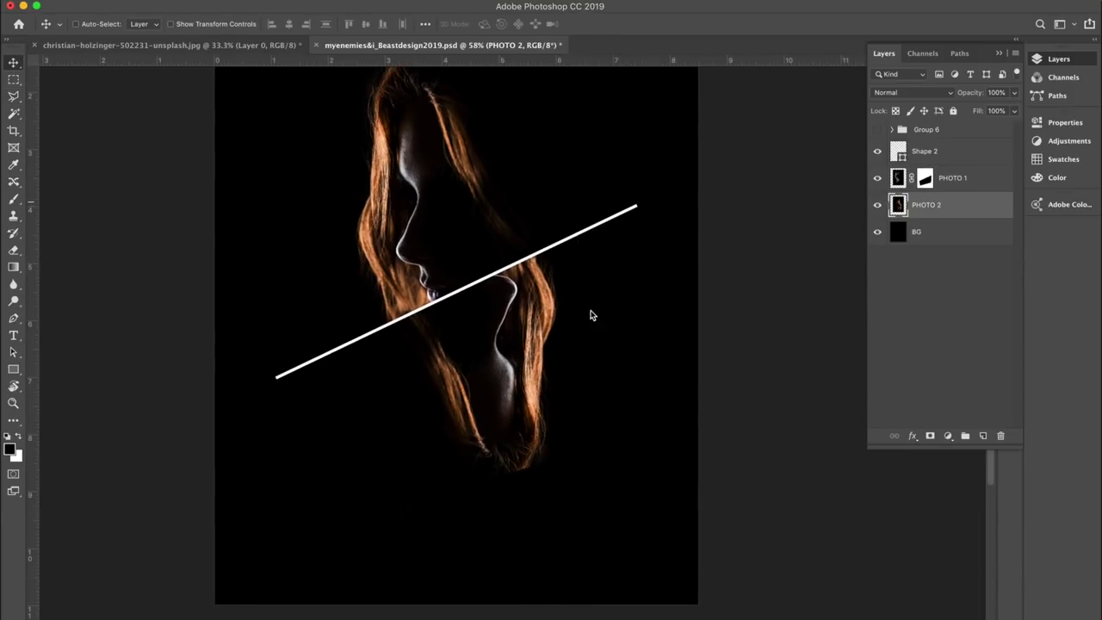
key(super+a)
click(366, 24)
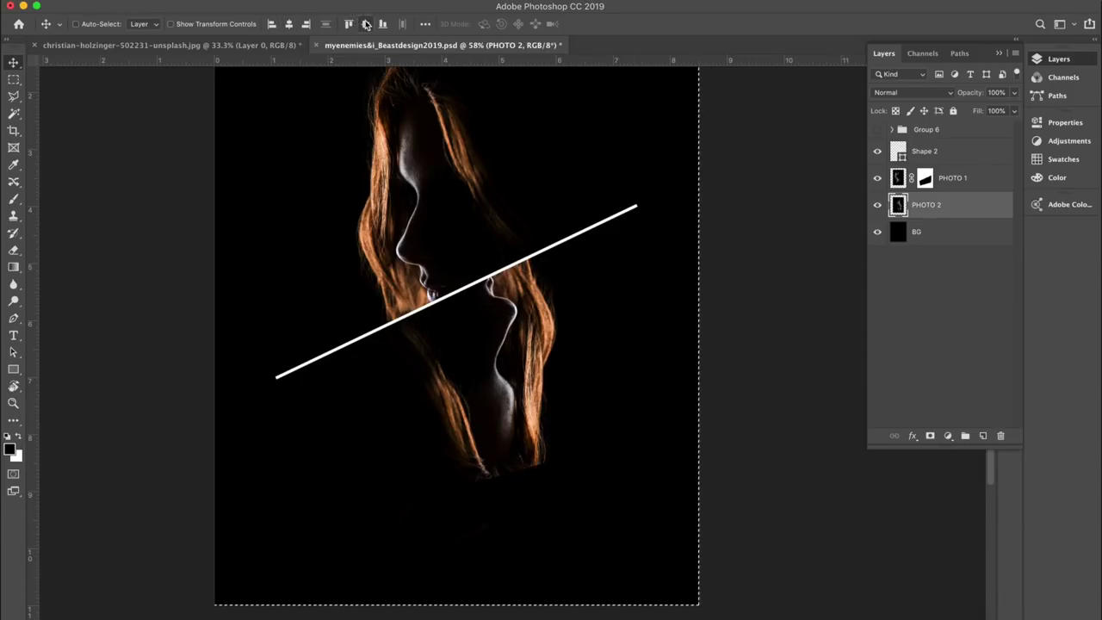
key(super+d)
drag(544, 269, 488, 310)
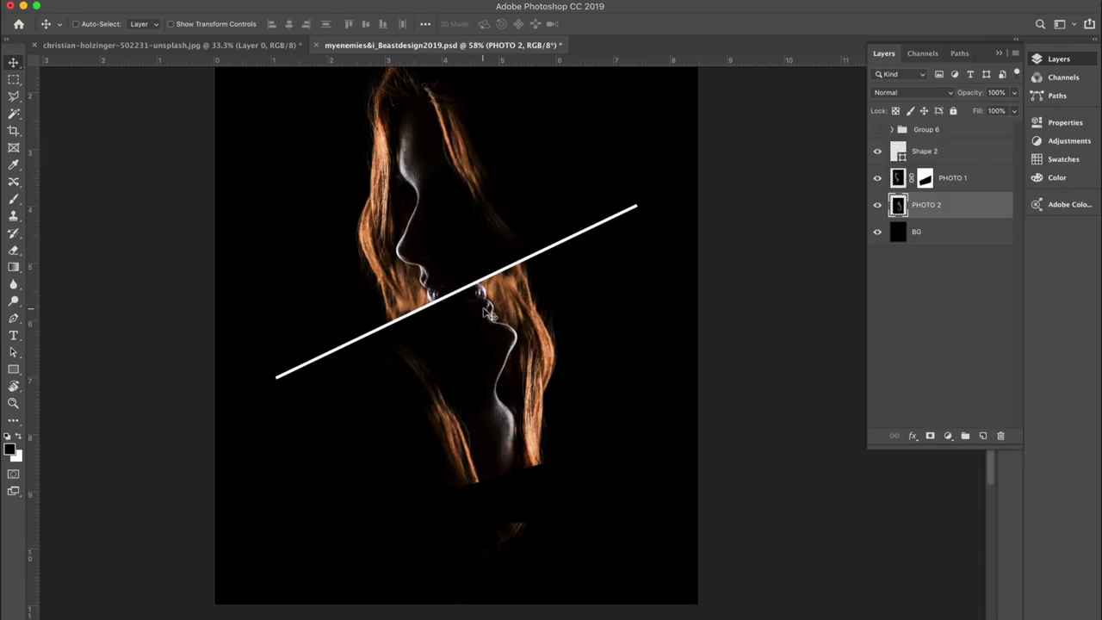
Step: Paint black on the PHOTO 1 layer mask with a 400 px Hard Round brush to reveal the cut-off hair of the flipped portrait
key(alt+bracketright)
scroll(485, 392, down, 2)
scroll(485, 392, left, 1)
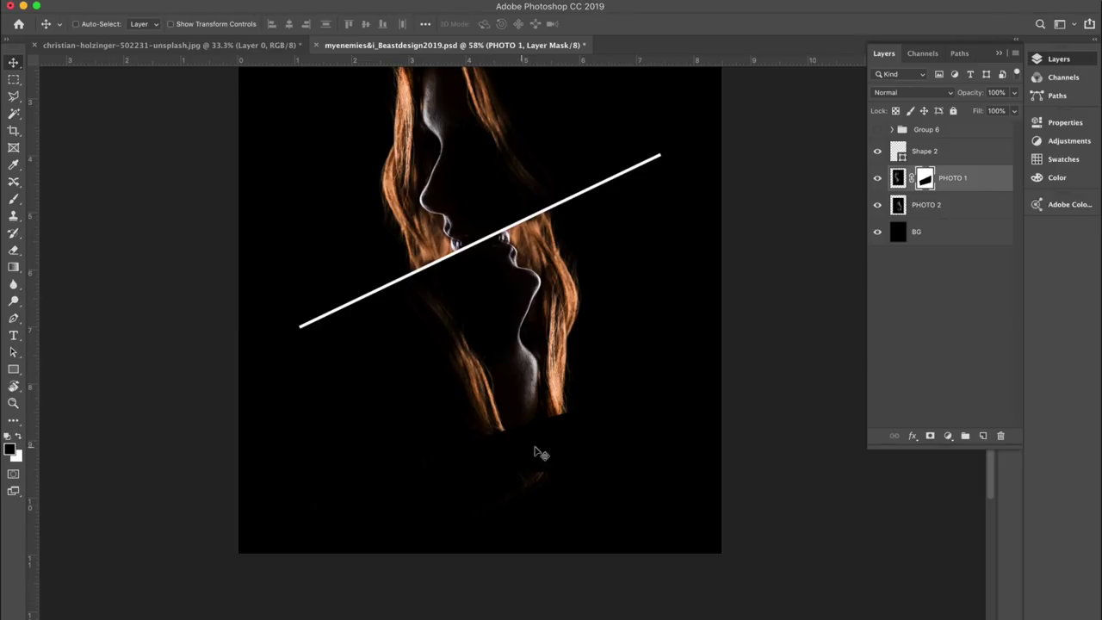
click(926, 178)
click(15, 201)
click(84, 24)
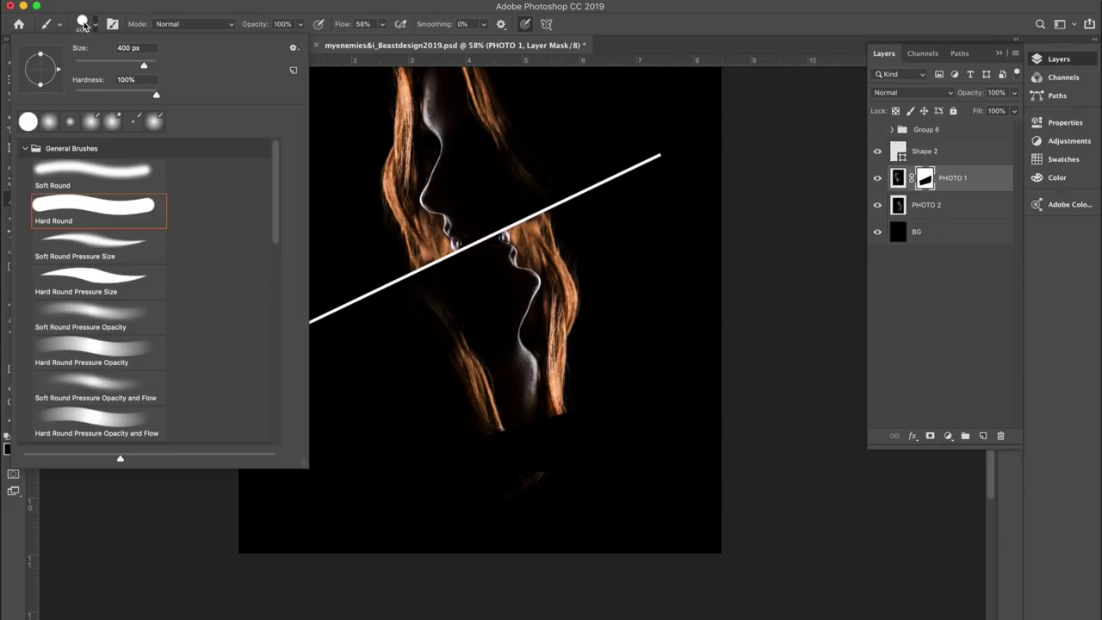
click(4, 569)
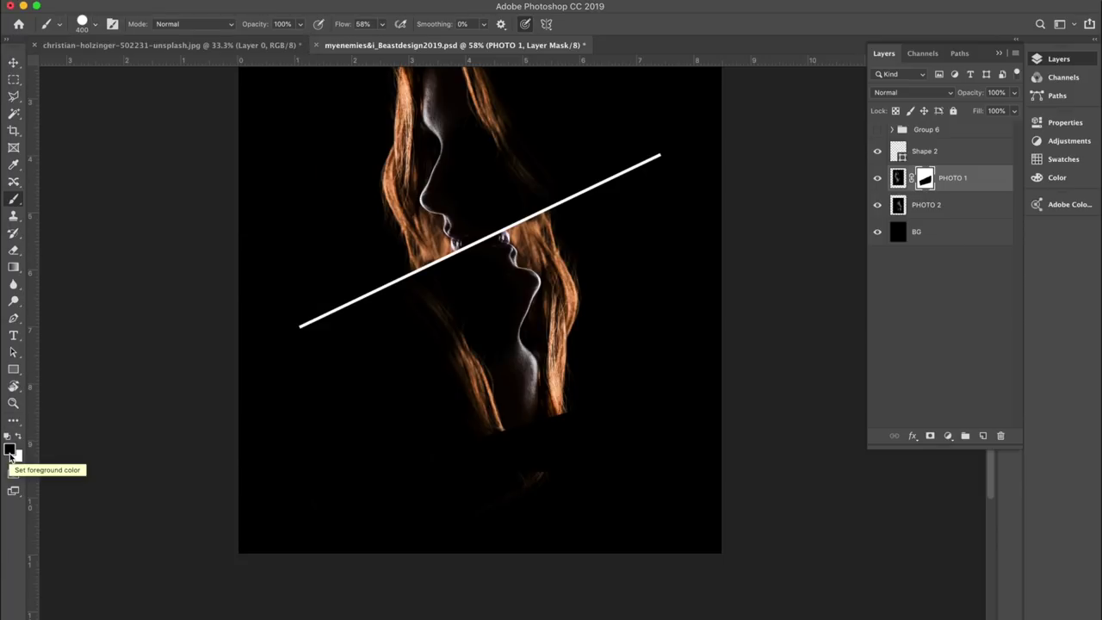
mouse_move(492, 480)
mouse_down()
mouse_move(509, 437)
mouse_move(496, 444)
mouse_up()
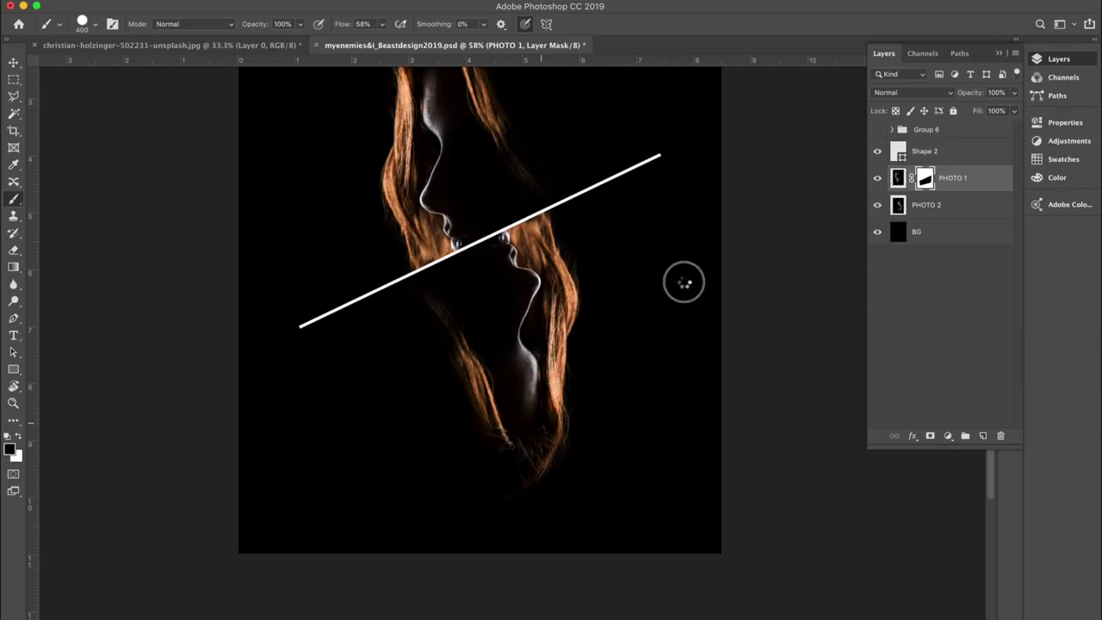
key(bracketright)
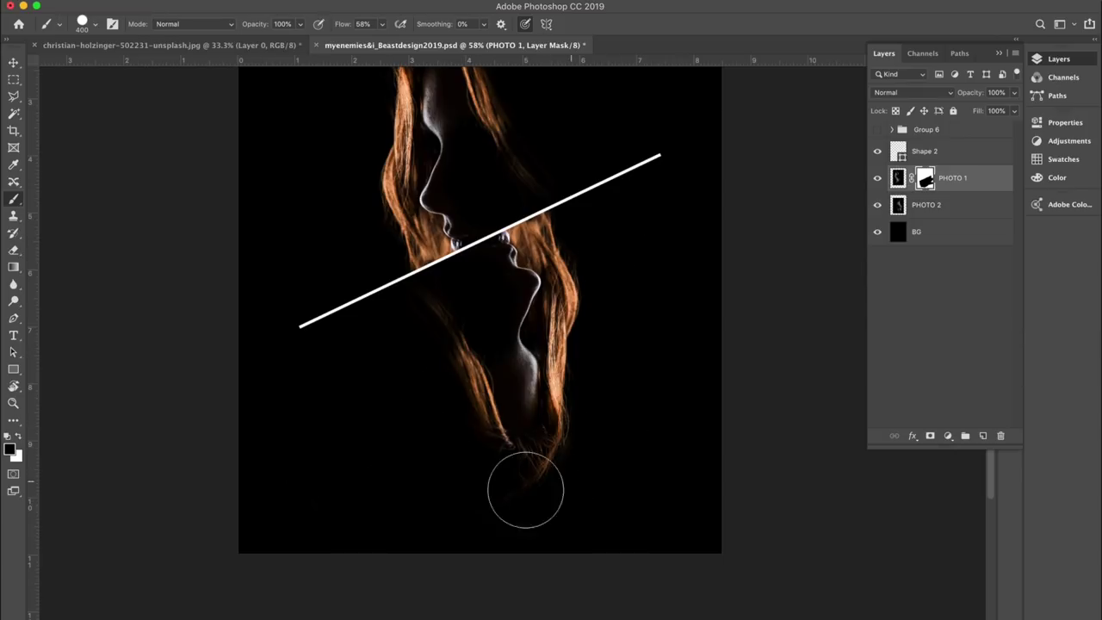
scroll(640, 389, up, 3)
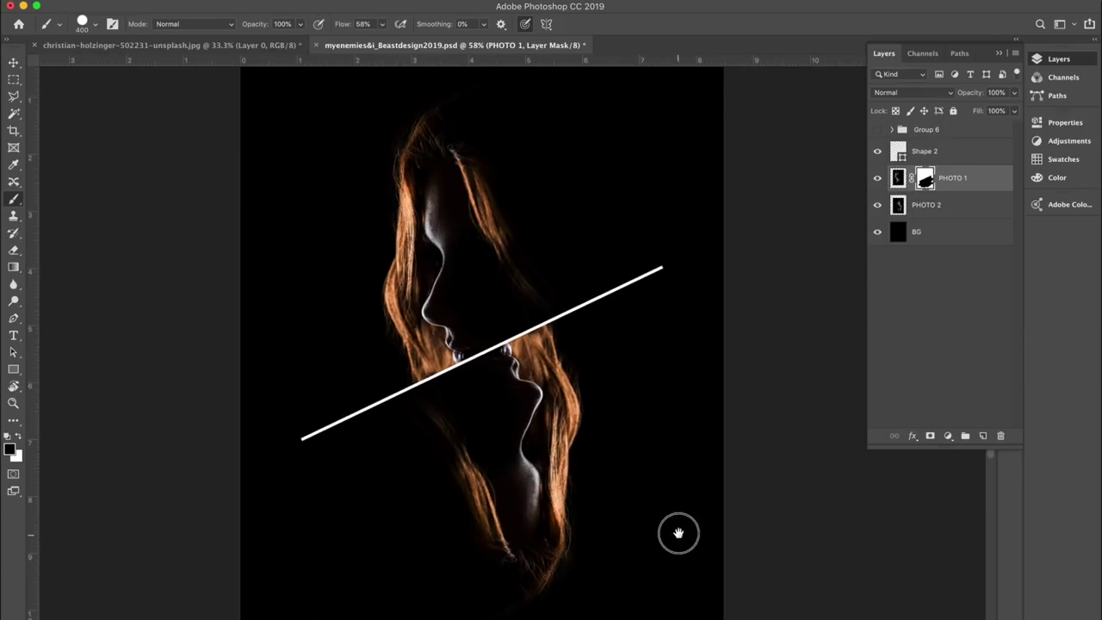
scroll(679, 531, down, 1)
Step: Group the PHOTO 1 and PHOTO 2 layers and name the group Photos
key(v)
shift+click(950, 203)
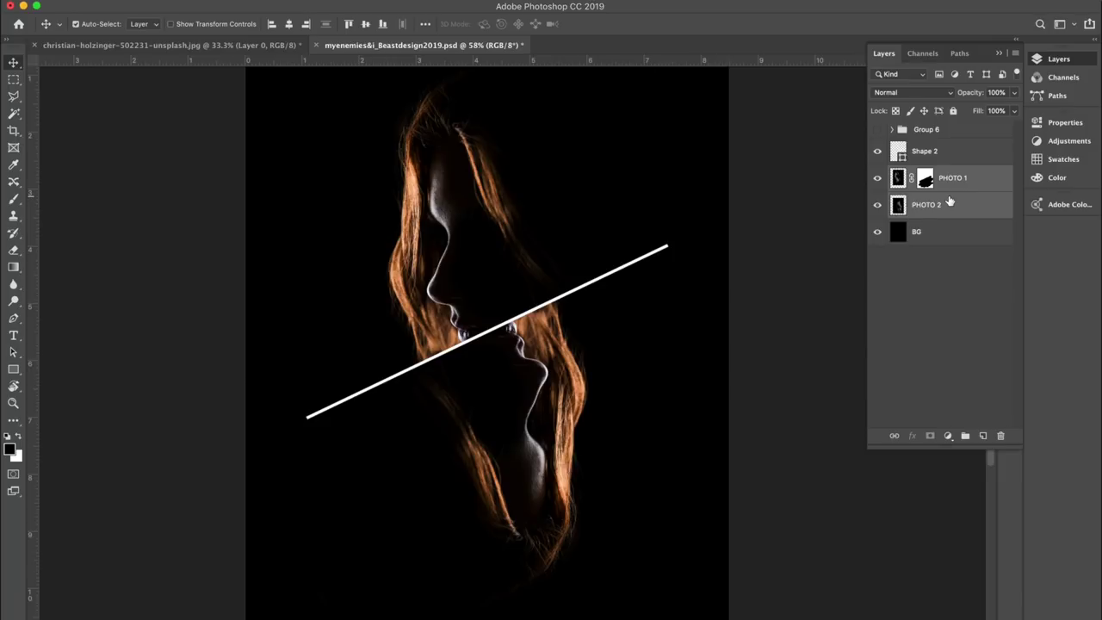
key(super+g)
double_click(928, 173)
text(Photos)
key(Return)
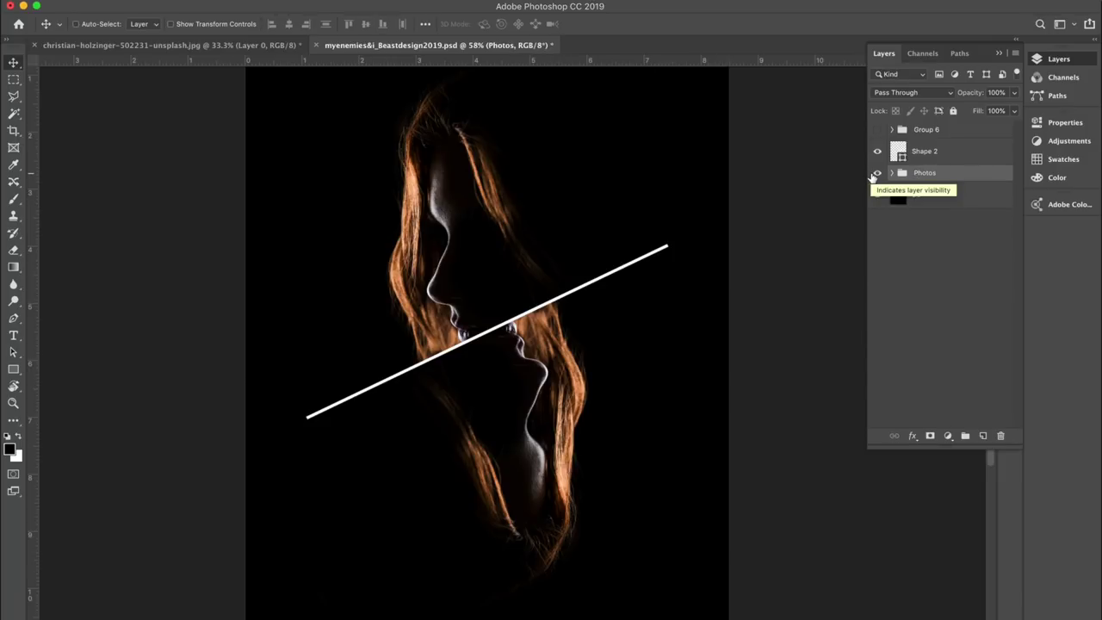
Step: Duplicate the Photos group and convert the copy to a smart object
key(super+j)
right_click(953, 176)
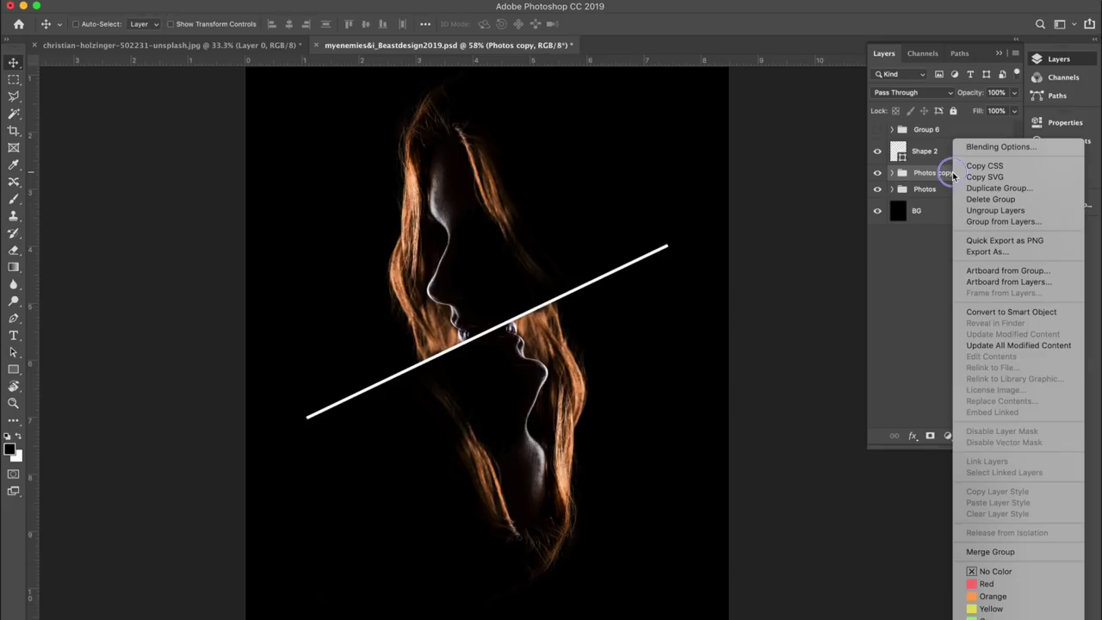
click(1021, 310)
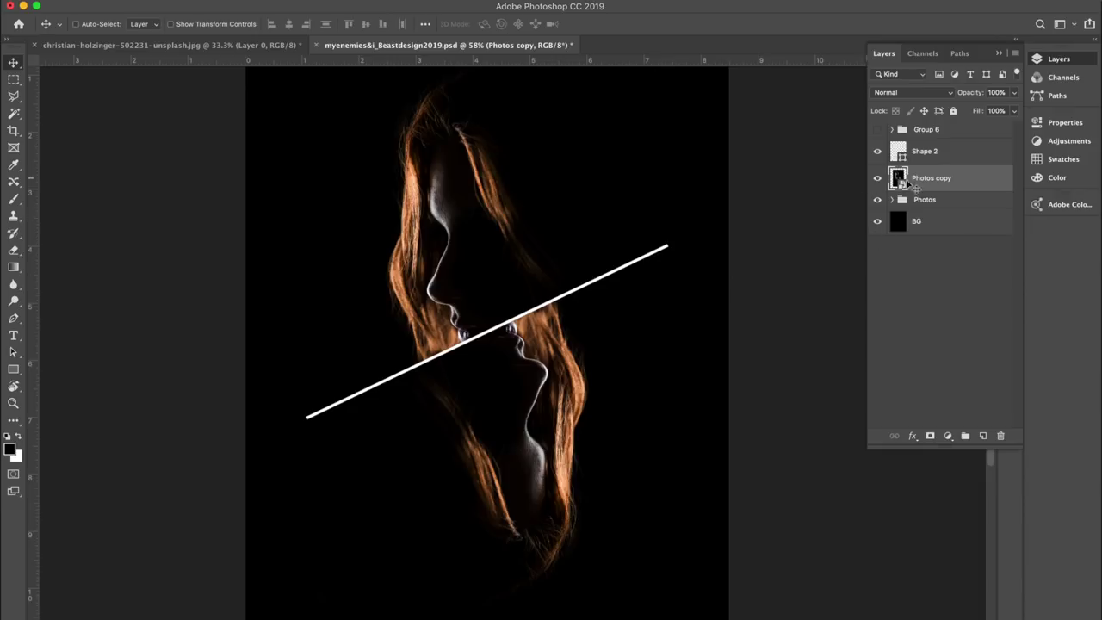
Step: Apply Hue/Saturation to the Photos copy smart object with saturation at -100 and compare it with the filter hidden and shown
click(188, 1)
mouse_move(195, 26)
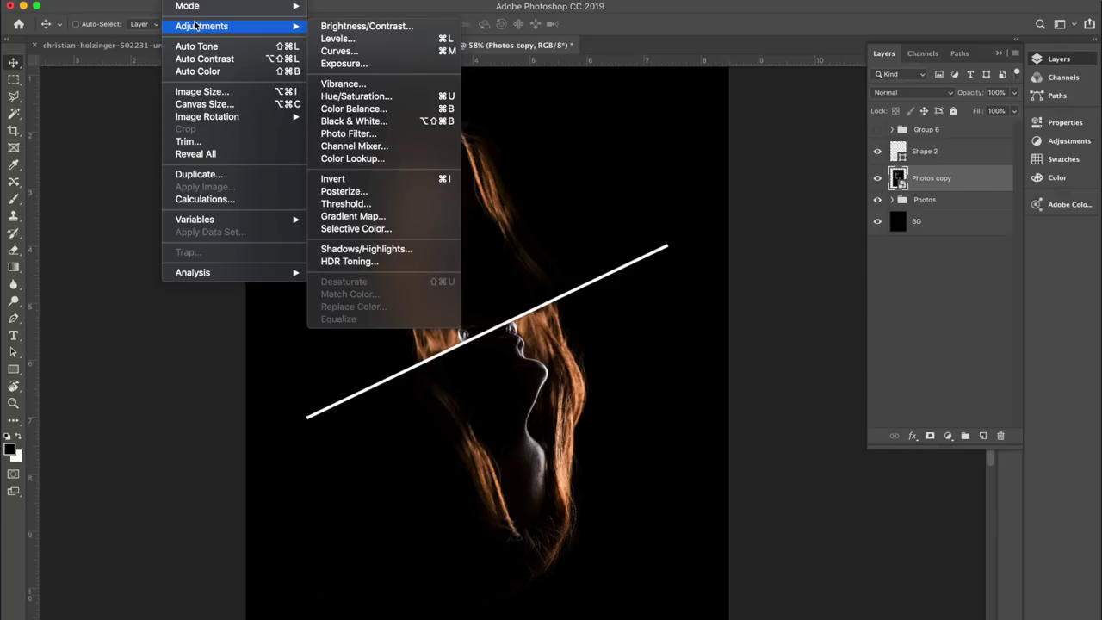
click(360, 95)
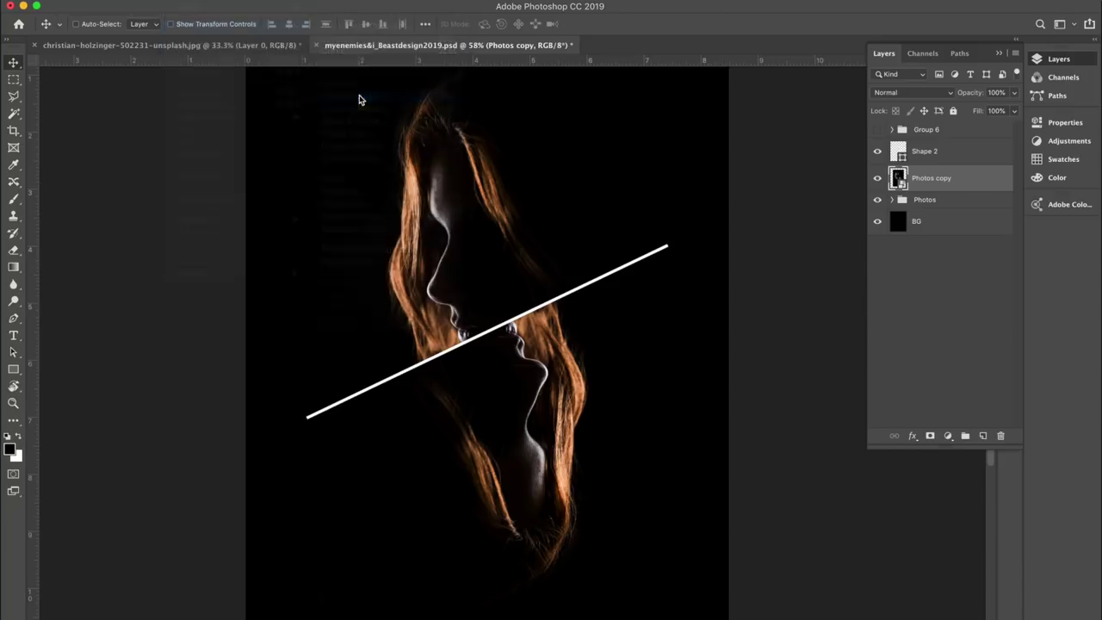
drag(569, 366, 460, 352)
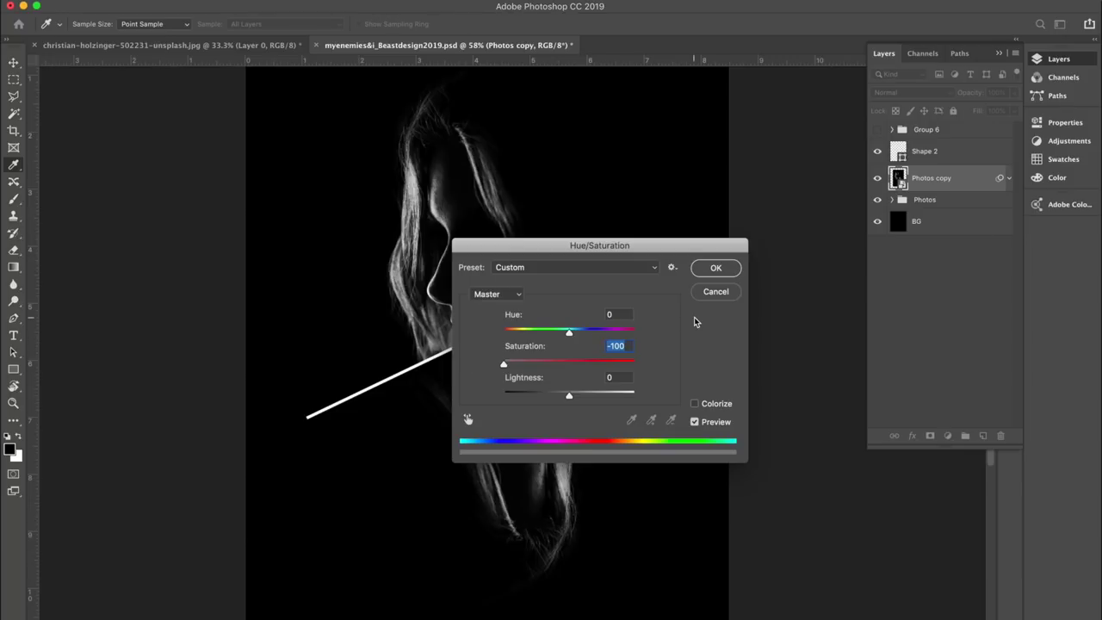
click(720, 267)
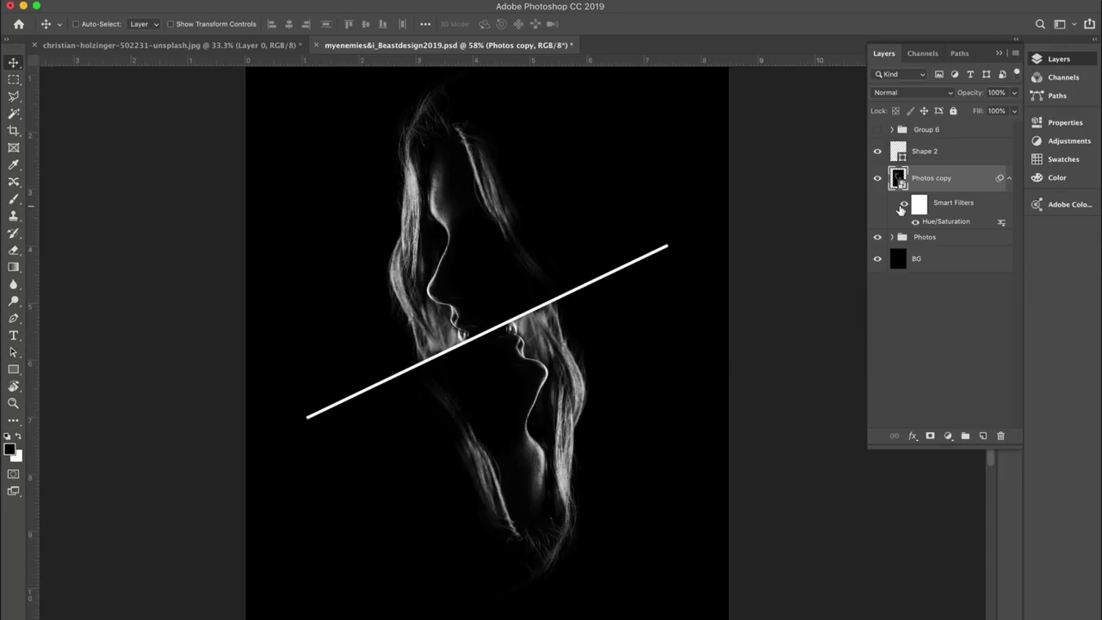
click(903, 207)
click(904, 207)
Step: Apply Levels to the Photos copy smart object with input levels of 0, 1.58 and 233
click(194, 1)
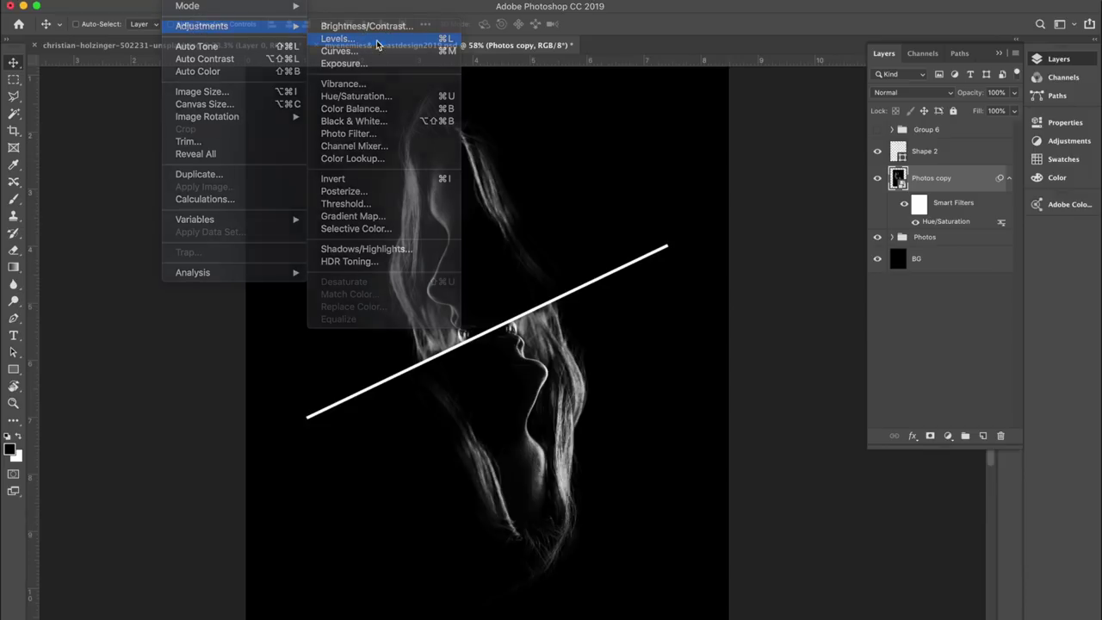
click(376, 39)
drag(507, 140, 710, 105)
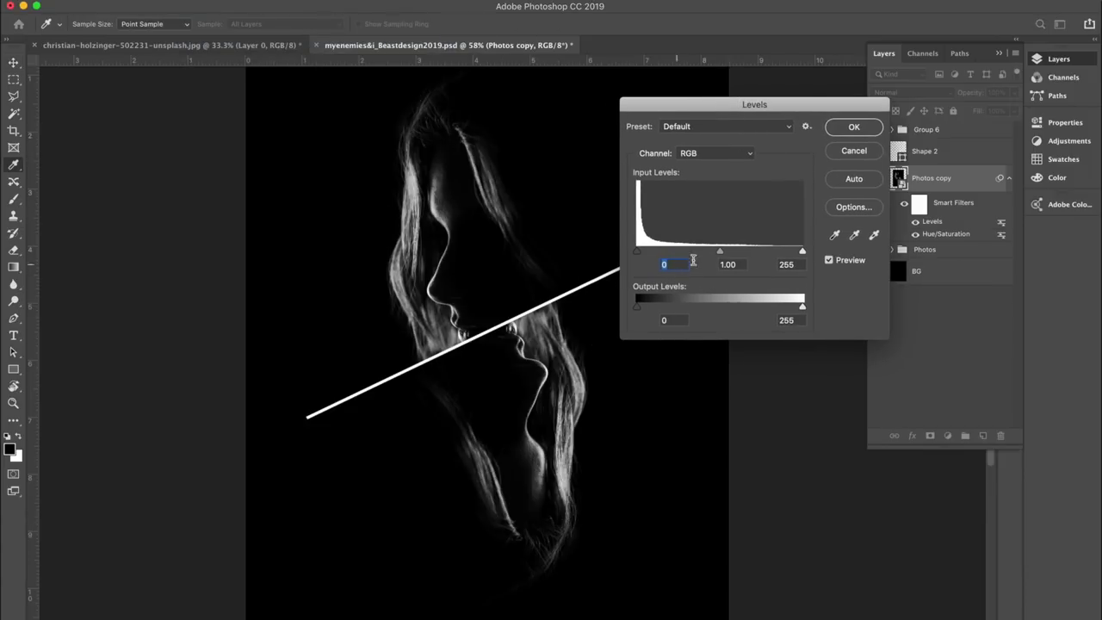
mouse_move(638, 250)
mouse_down()
mouse_move(652, 250)
mouse_move(629, 249)
mouse_up()
click(728, 251)
drag(728, 251, 694, 252)
mouse_move(804, 254)
mouse_down()
mouse_move(759, 251)
mouse_move(789, 256)
mouse_up()
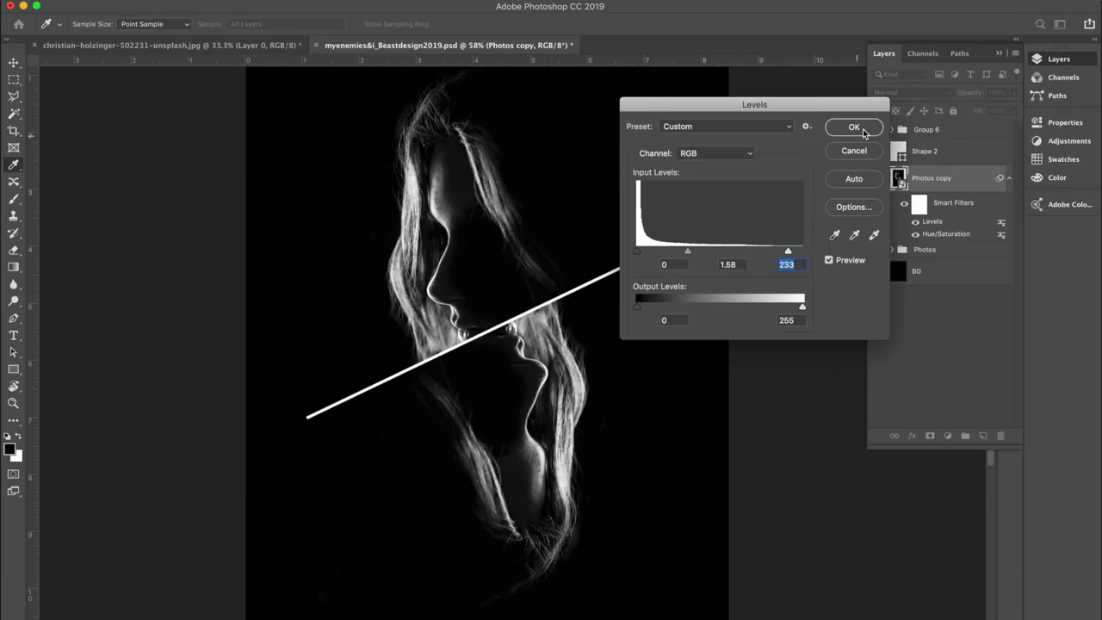
click(854, 127)
Step: Rename the diagonal line's Shape 2 layer as Line
drag(667, 165, 639, 188)
click(925, 152)
click(877, 150)
click(876, 151)
double_click(925, 151)
text(L)
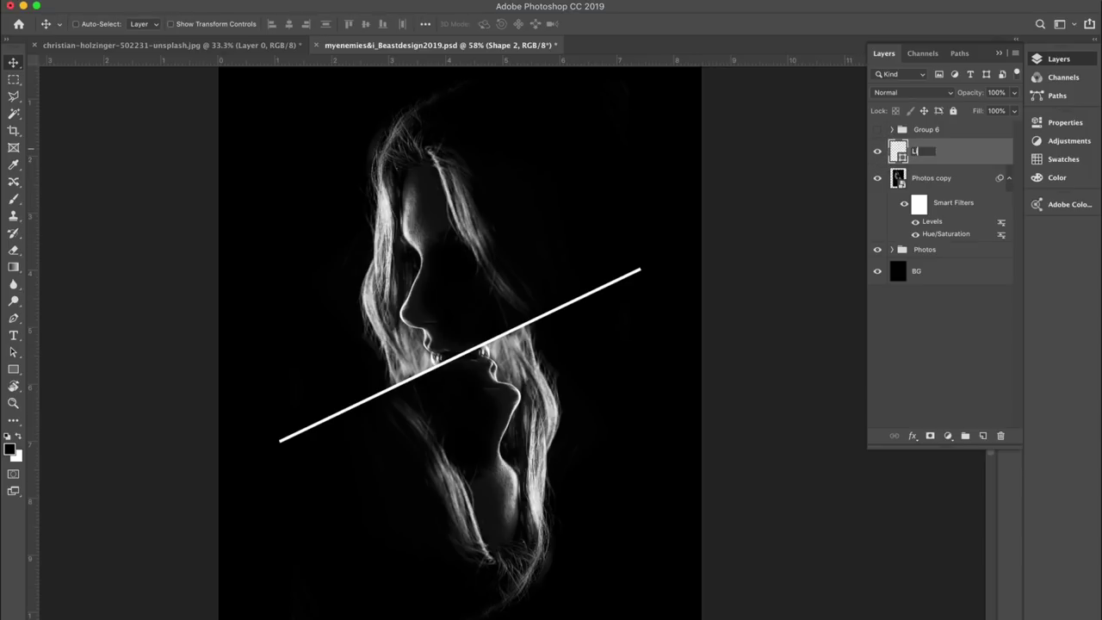
text(ine)
key(Return)
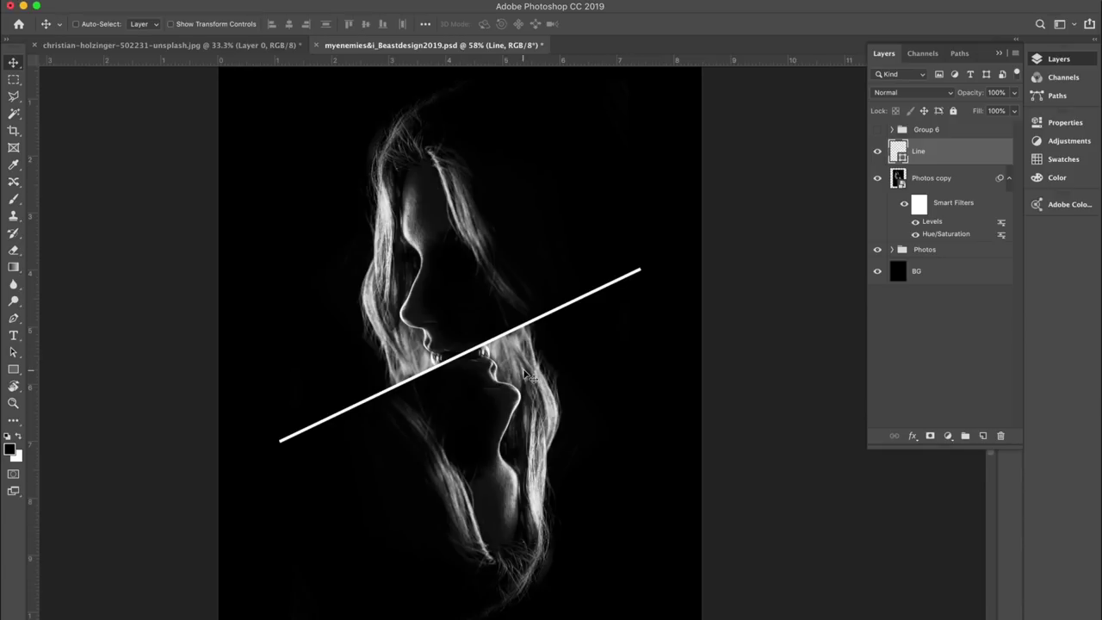
Step: Draw an unfilled circle about 696 px wide with a white 15 px stroke in the poster's upper-left area
drag(13, 367, 69, 394)
key(Return)
mouse_move(250, 122)
mouse_down()
mouse_move(364, 235)
mouse_move(362, 253)
mouse_move(352, 241)
mouse_move(381, 255)
mouse_up()
click(1057, 58)
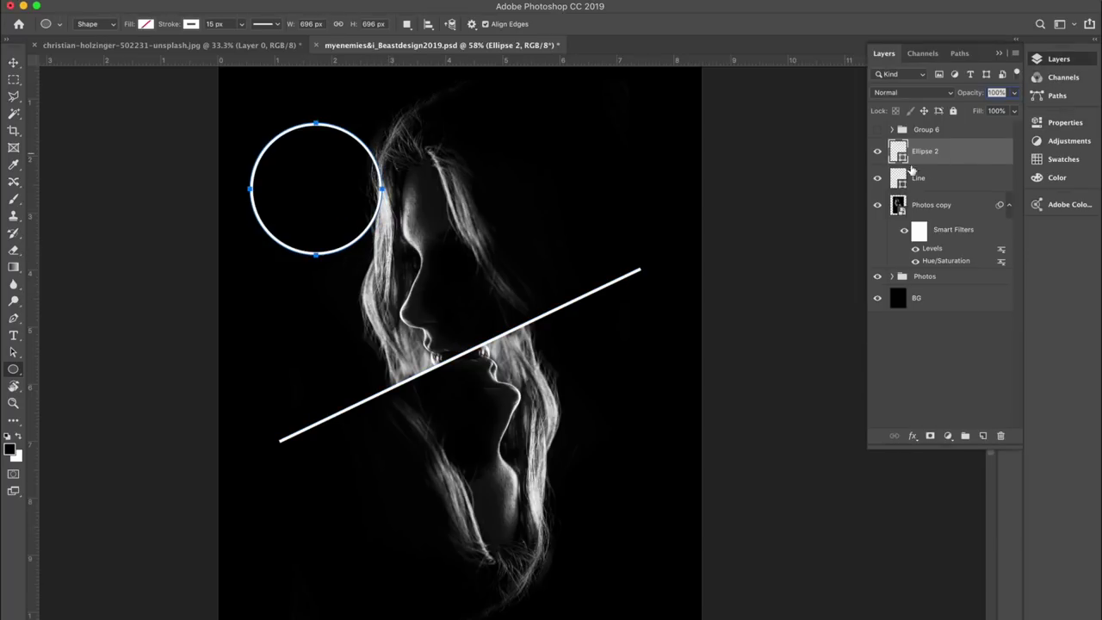
click(877, 153)
click(877, 153)
Step: Make the unfilled circle solid yellow, replacing its white outline
click(12, 62)
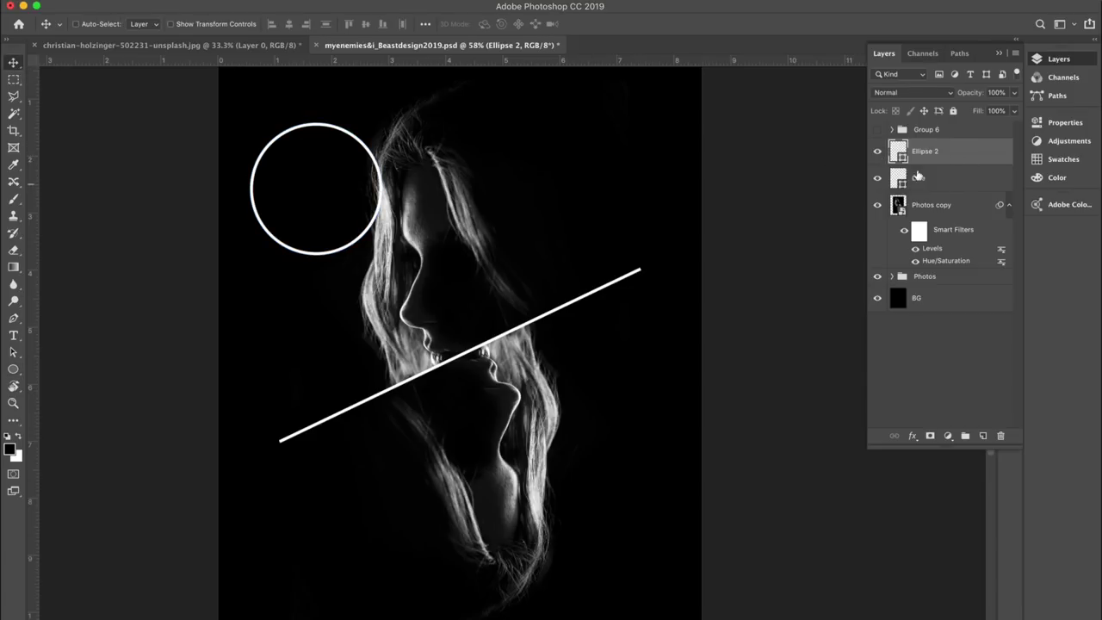
click(12, 369)
click(146, 26)
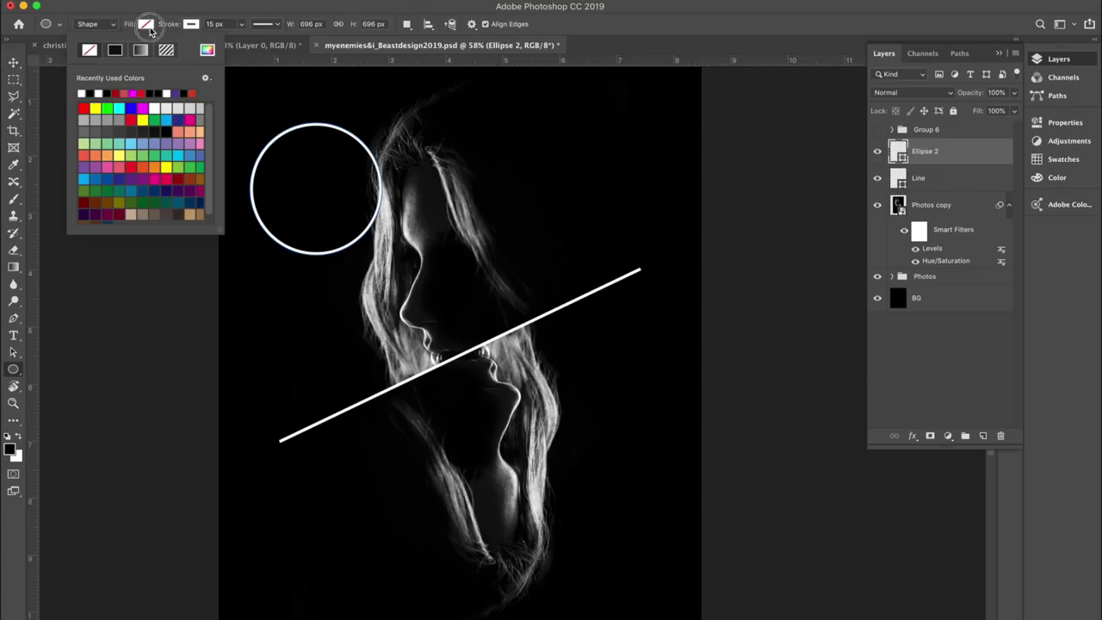
click(141, 120)
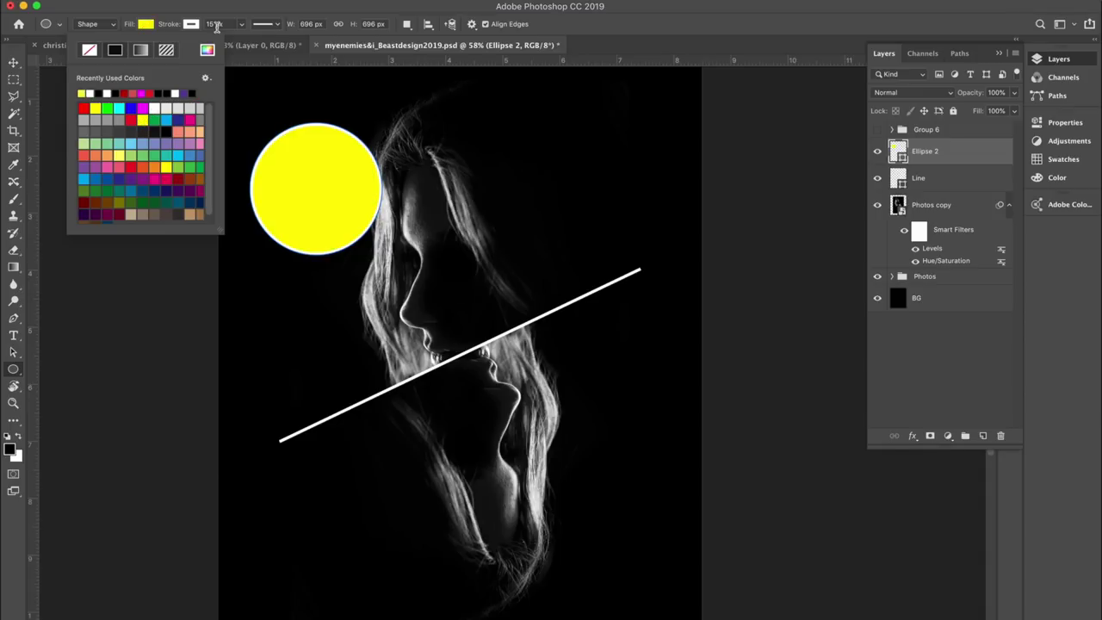
click(174, 27)
Step: Duplicate the yellow circle slightly to the right so both overlap, and set the copy's blend mode to Divide
click(13, 62)
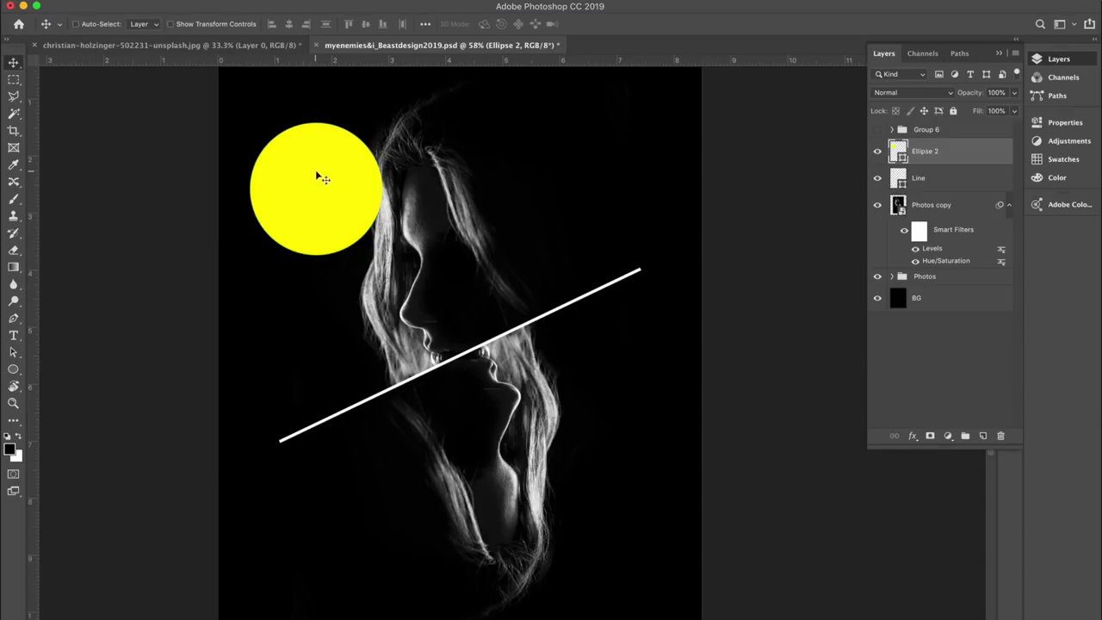
drag(317, 177, 362, 171)
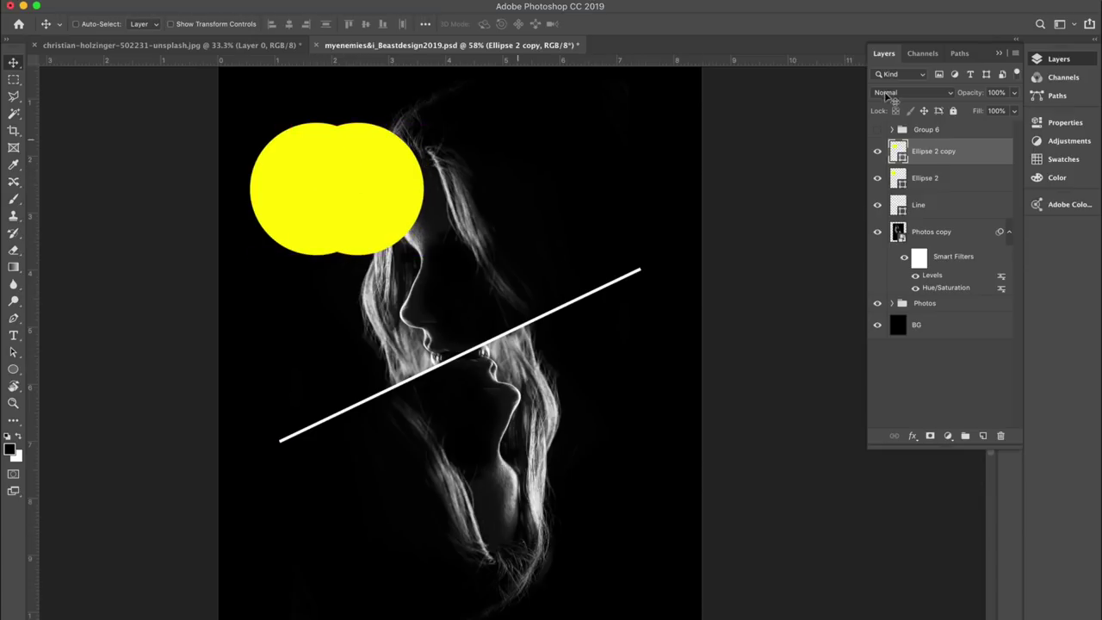
click(908, 93)
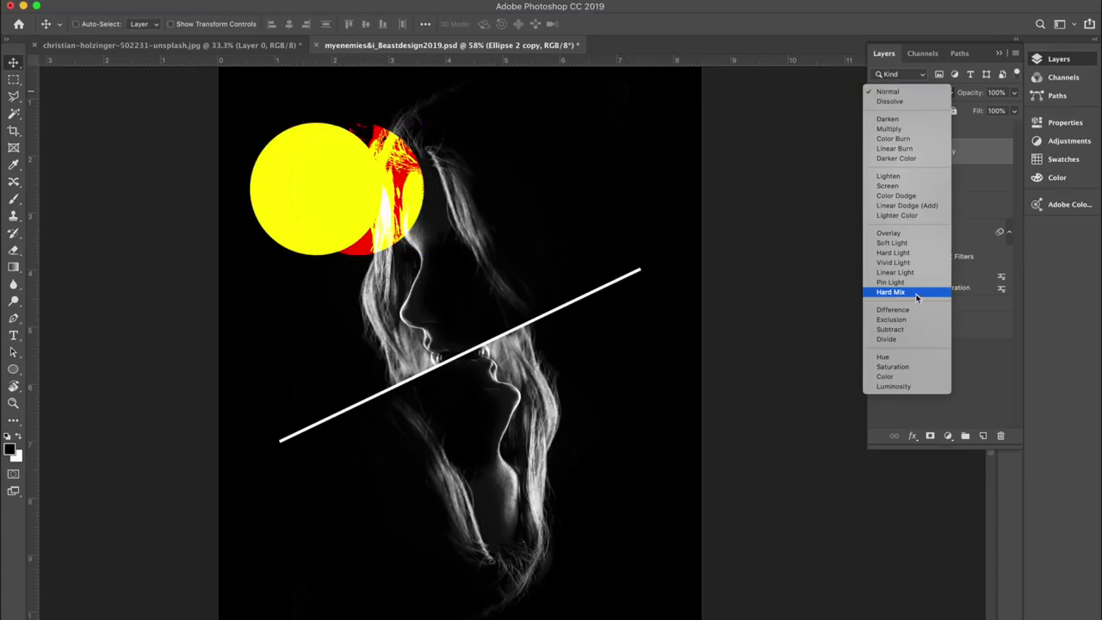
click(887, 338)
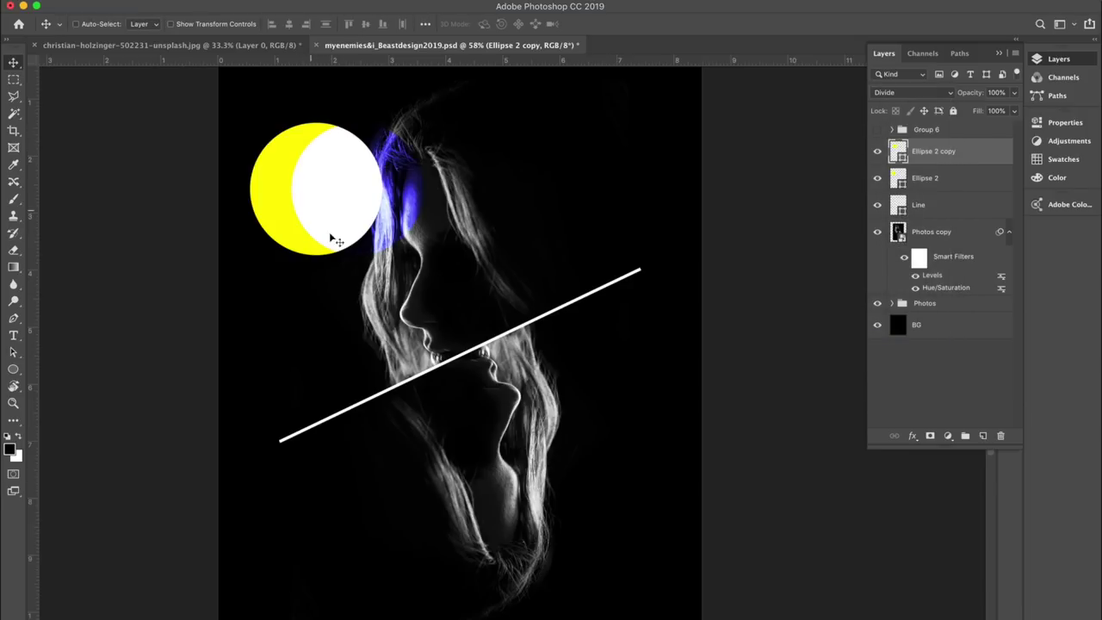
Step: Rasterize the Ellipse 2 and Ellipse 2 copy layers and merge them into one layer
right_click(918, 176)
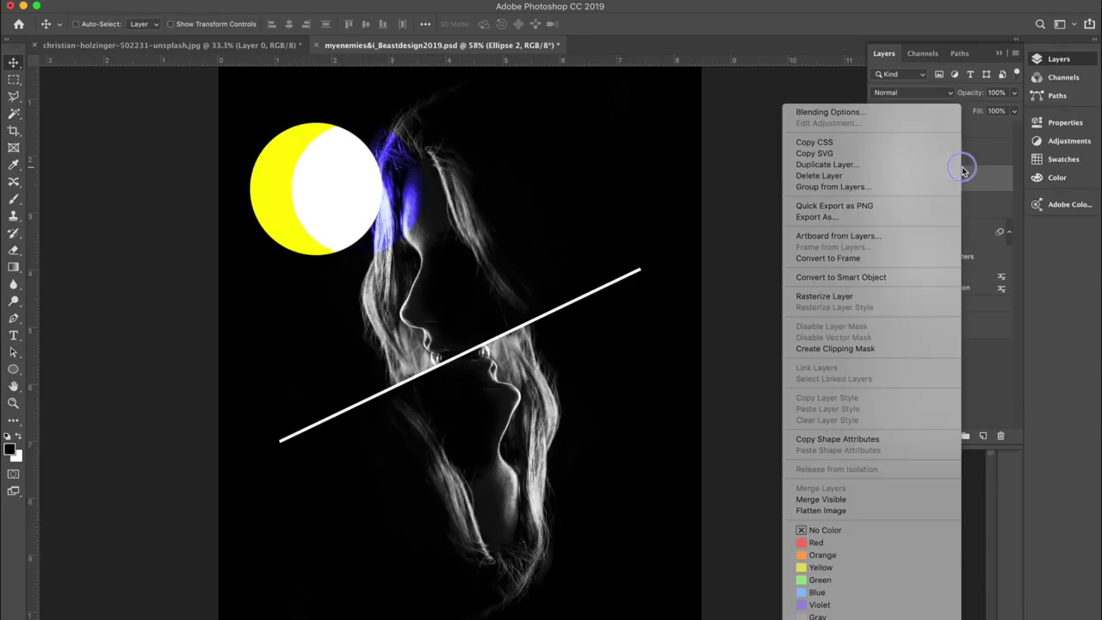
click(886, 298)
shift+click(948, 152)
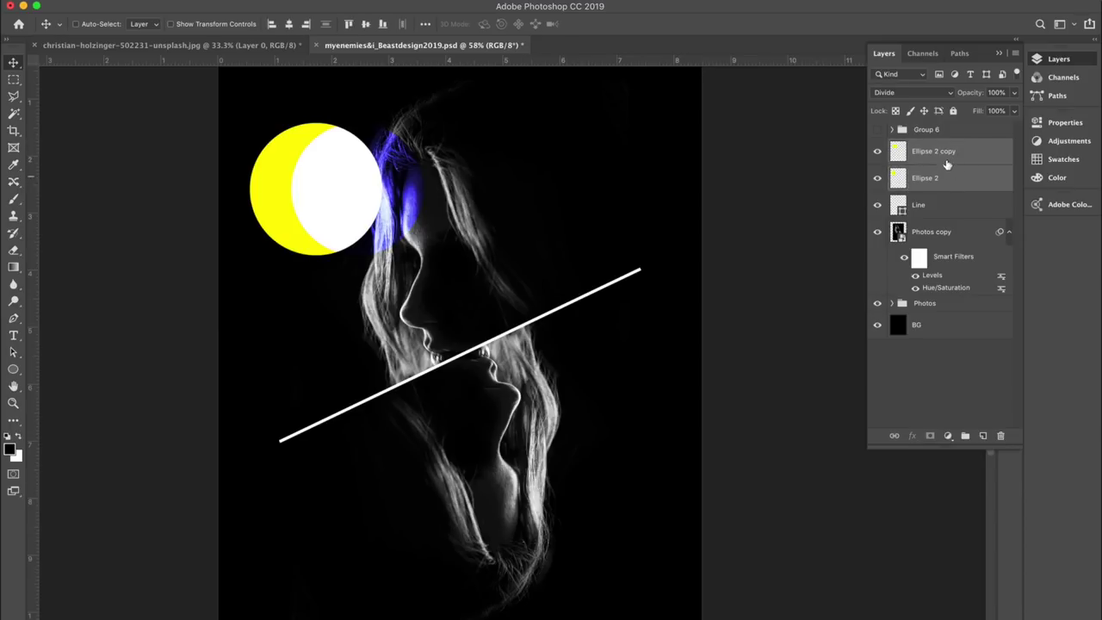
right_click(958, 175)
click(840, 489)
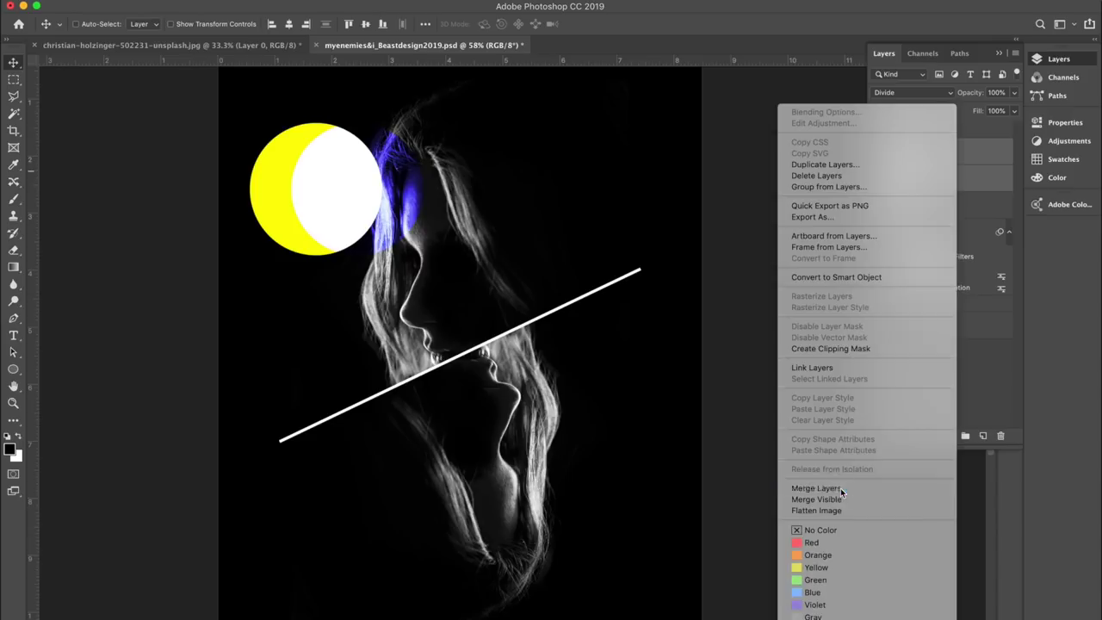
click(879, 152)
click(878, 151)
Step: Extract the white overlap of the two circles onto its own layer with the Magic Wand and delete the leftover yellow layer
click(13, 113)
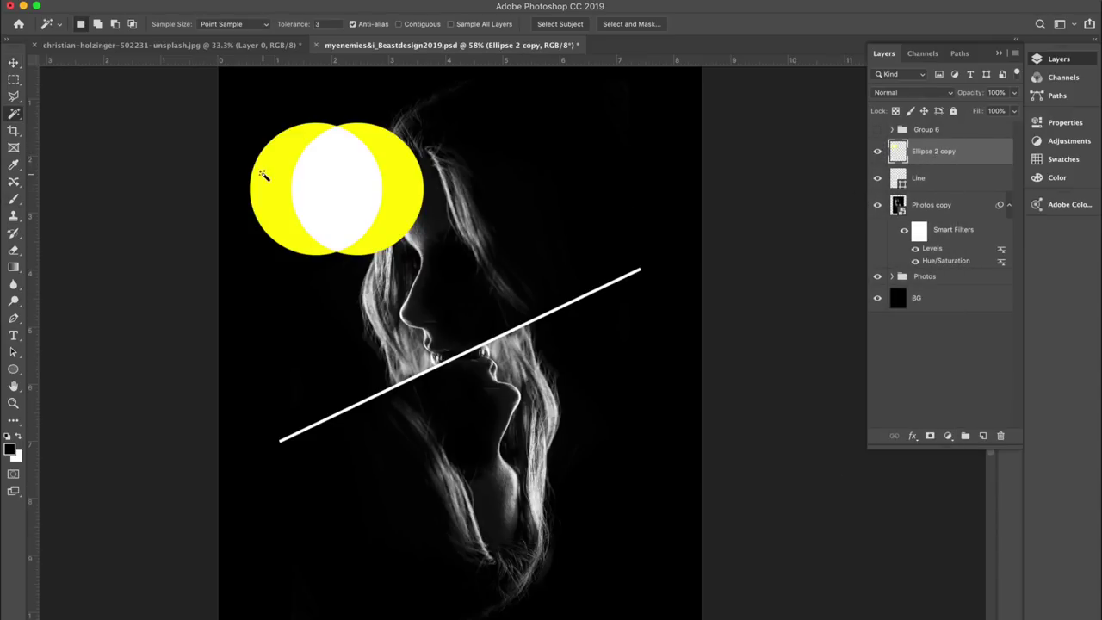
click(337, 189)
key(BackSpace)
key(super+d)
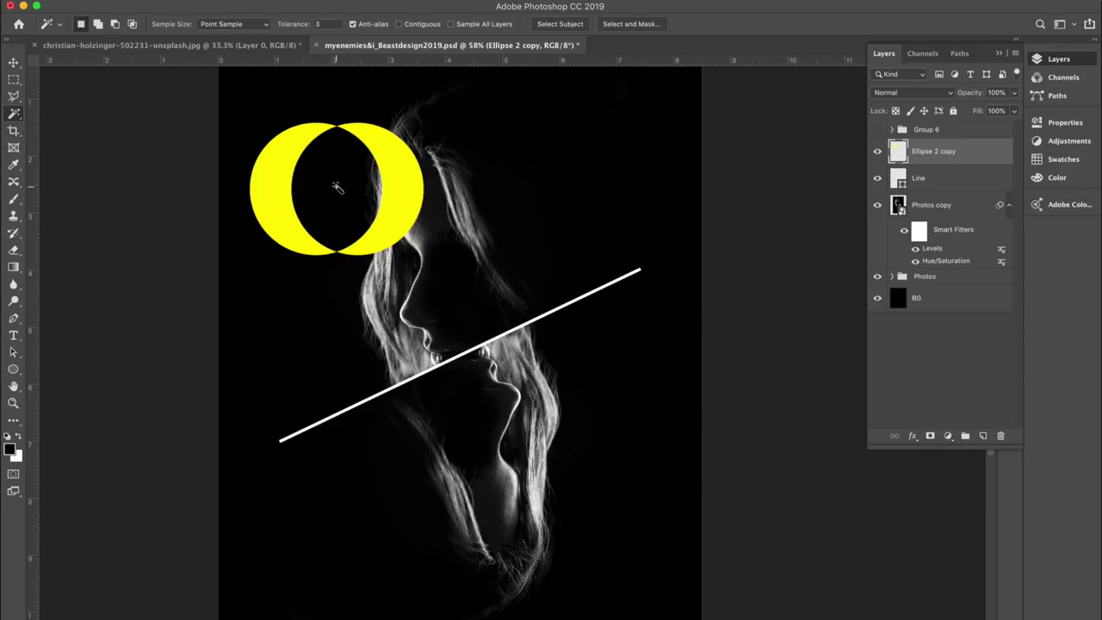
key(BackSpace)
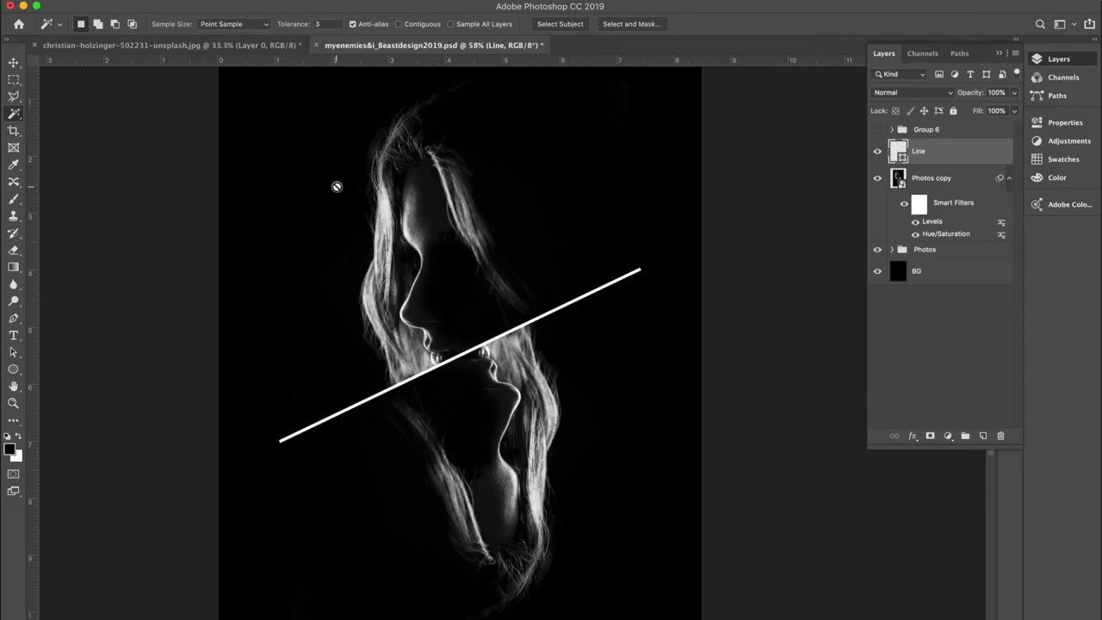
key(super+v)
click(13, 62)
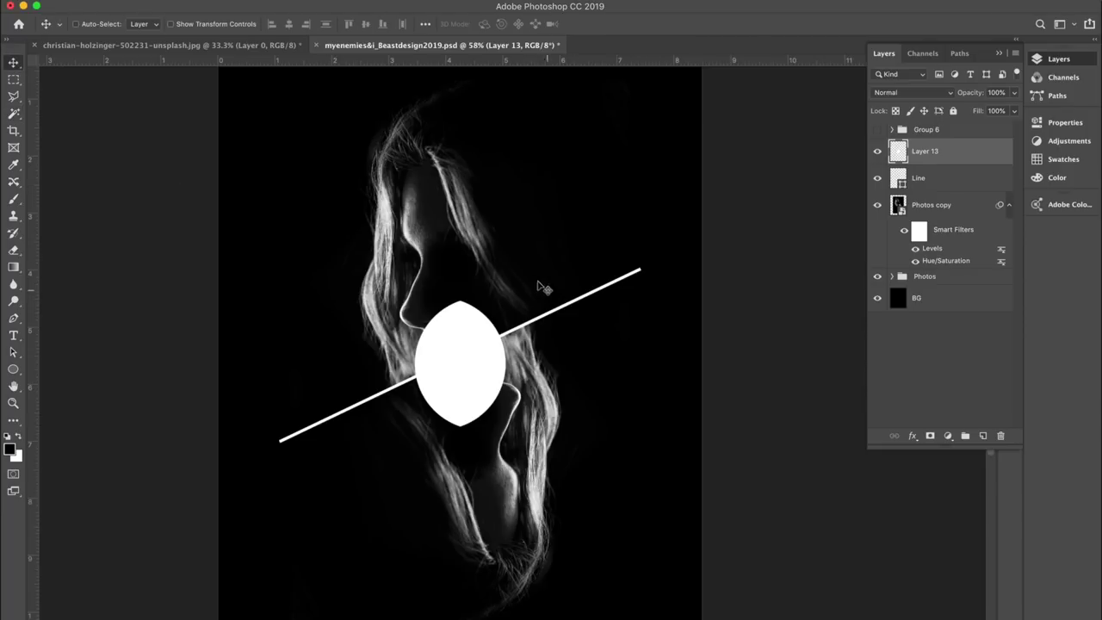
Step: Rotate the white lens shape 90° and scale it down into a horizontal eye shape at the diagonal line's center
key(super+t)
drag(491, 259, 610, 418)
key(Return)
Step: Give the lens shape on Layer 13 a black Color Overlay and a white 15 px outside Stroke
key(u)
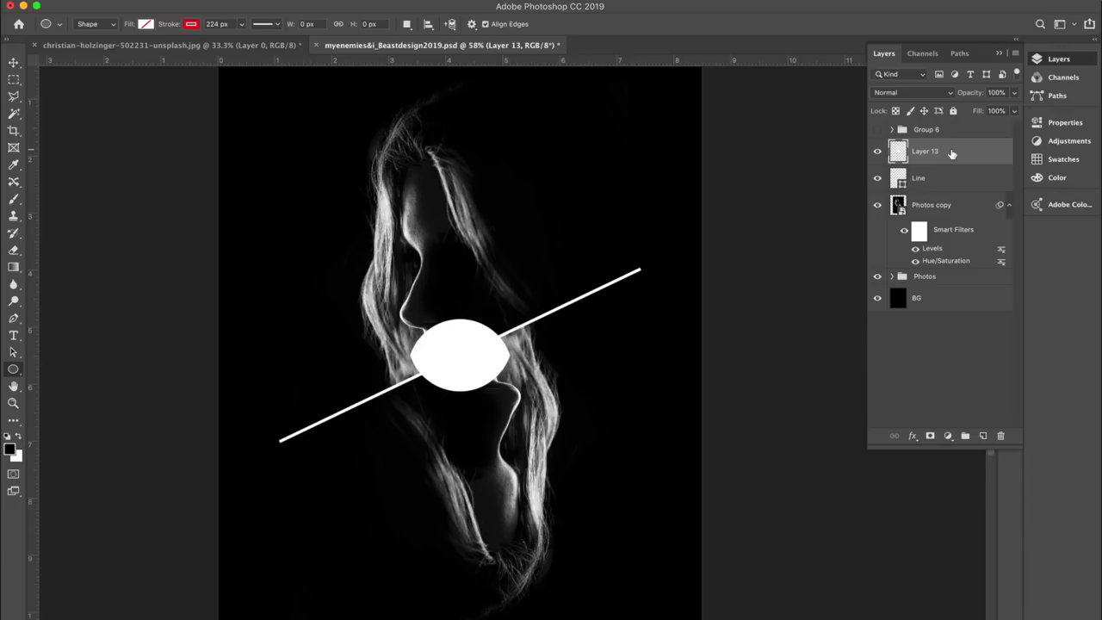
click(910, 437)
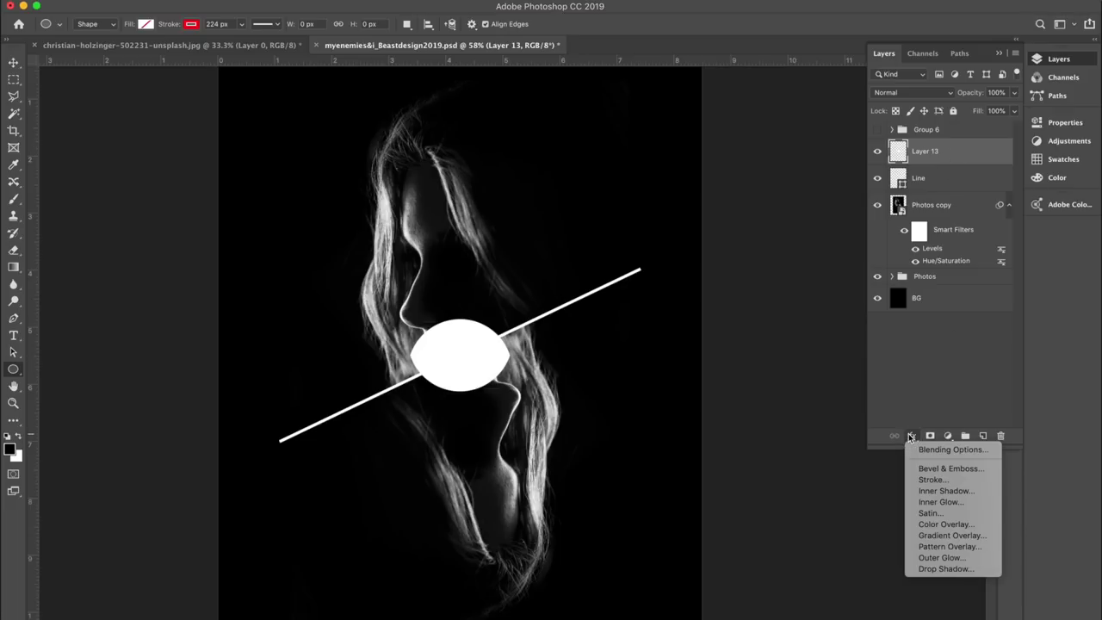
click(947, 514)
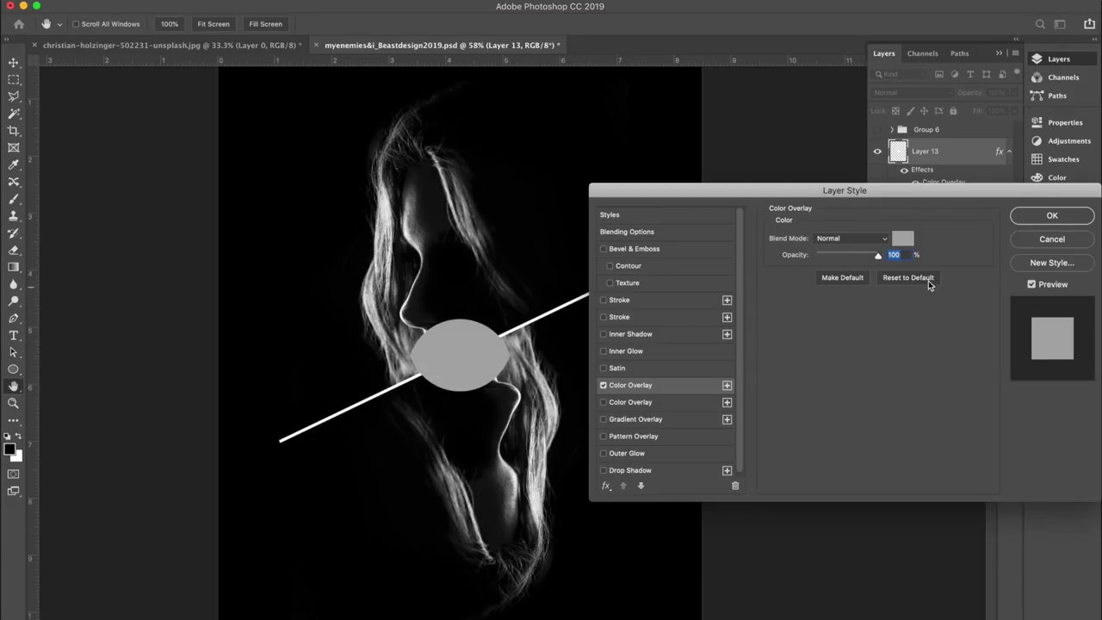
click(915, 249)
drag(805, 255, 684, 361)
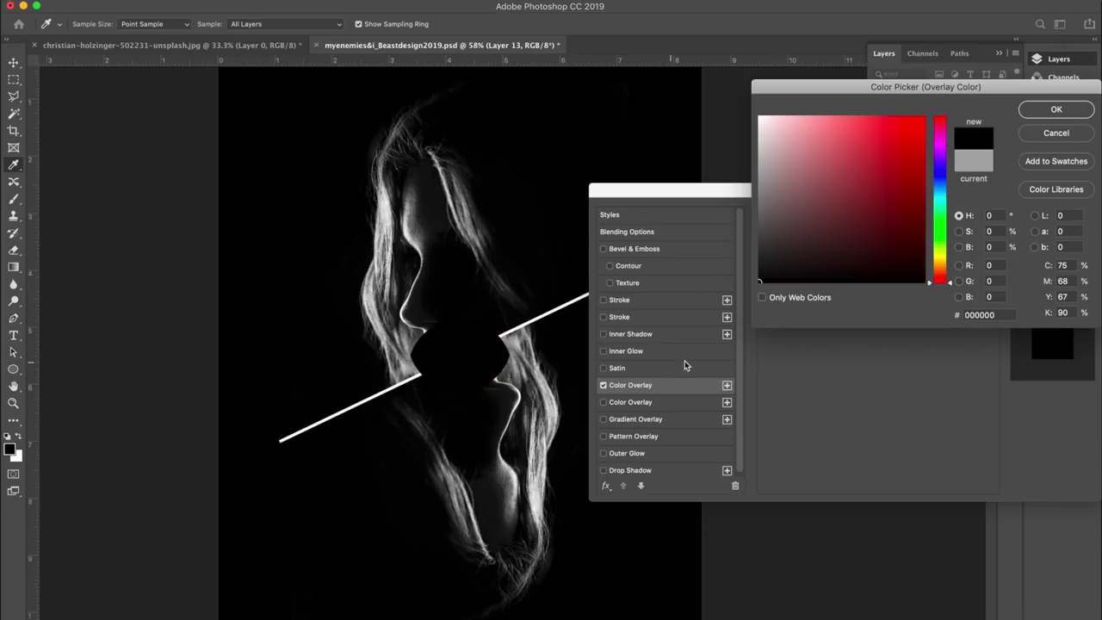
click(1067, 113)
click(603, 301)
text(15)
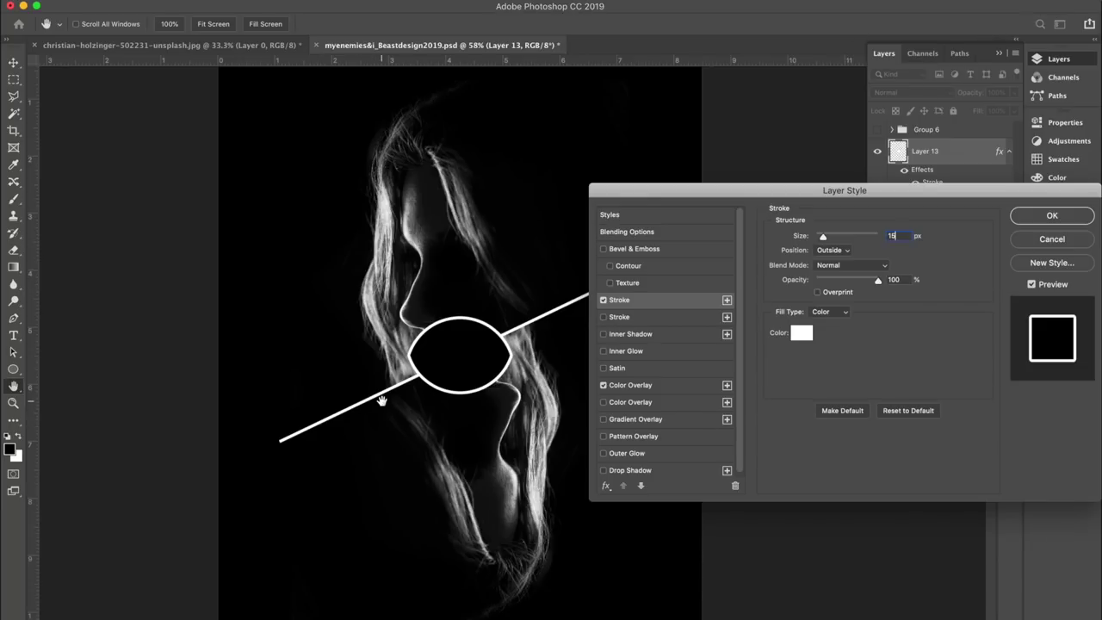
click(1046, 221)
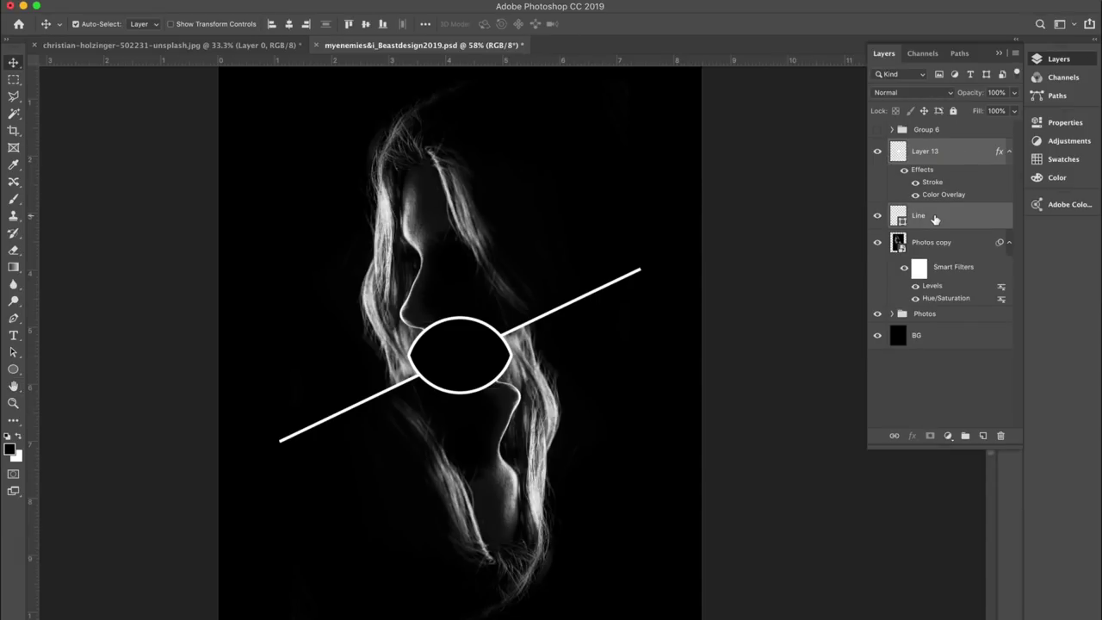
Step: Group Layer 13 with the Line layer and name the group Center Assets
key(super+g)
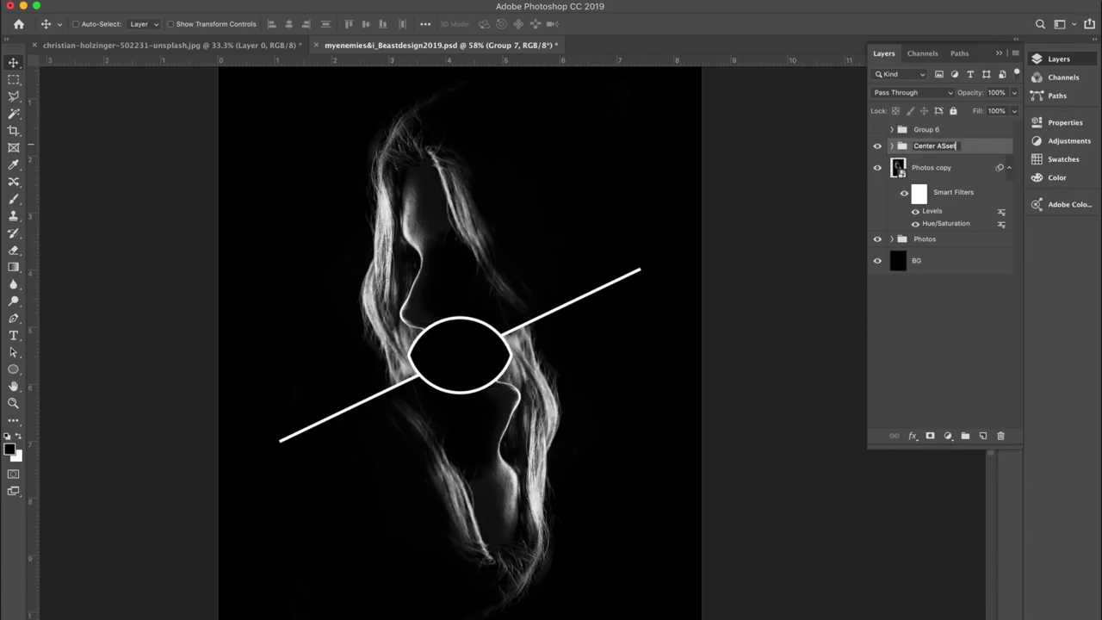
text(ts)
key(Return)
Step: Switch to the browser and search Unsplash for "eye"
scroll(293, 237, down, 2)
scroll(293, 237, right, 1)
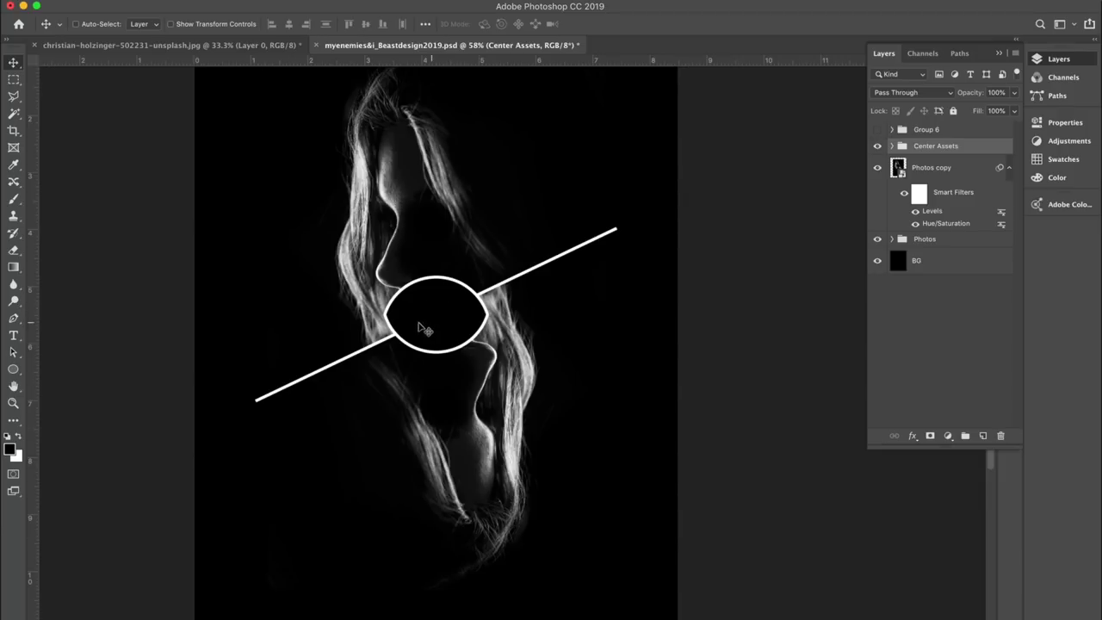
click(205, 613)
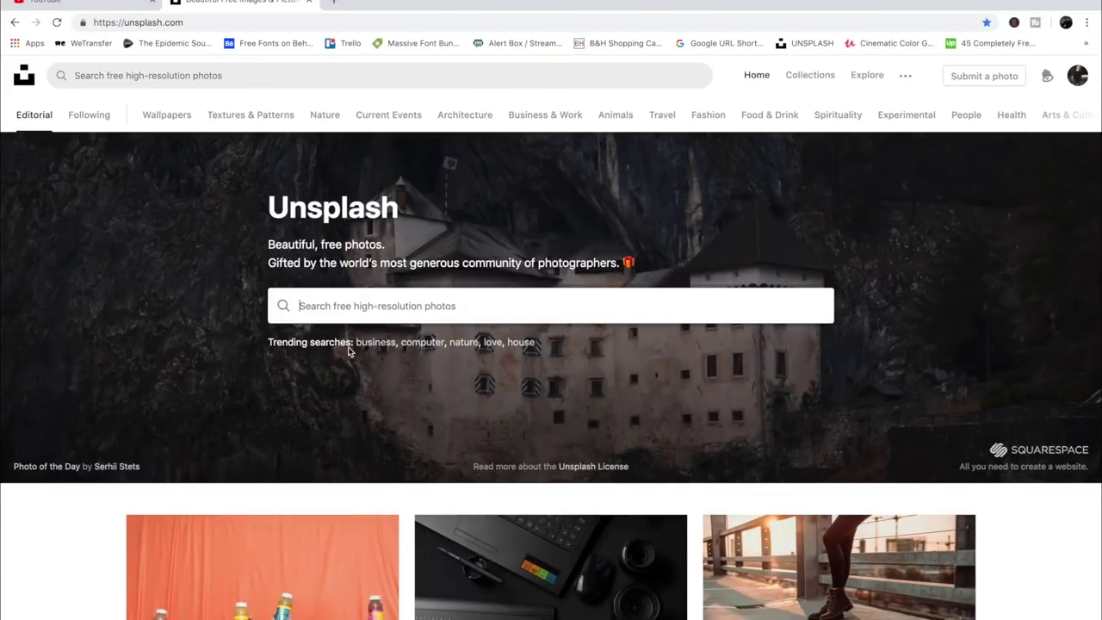
click(340, 313)
text(eye)
key(Return)
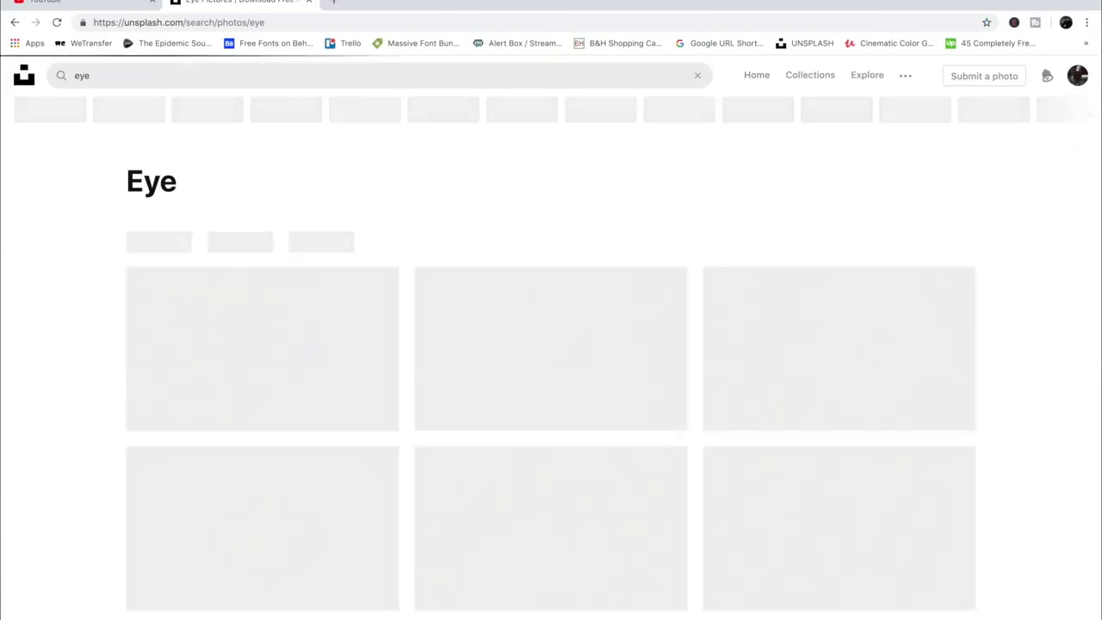
Step: Copy the close-up photo of the blue-green eye and paste it into the Photoshop poster as a new layer
scroll(665, 299, down, 1)
click(608, 285)
right_click(527, 310)
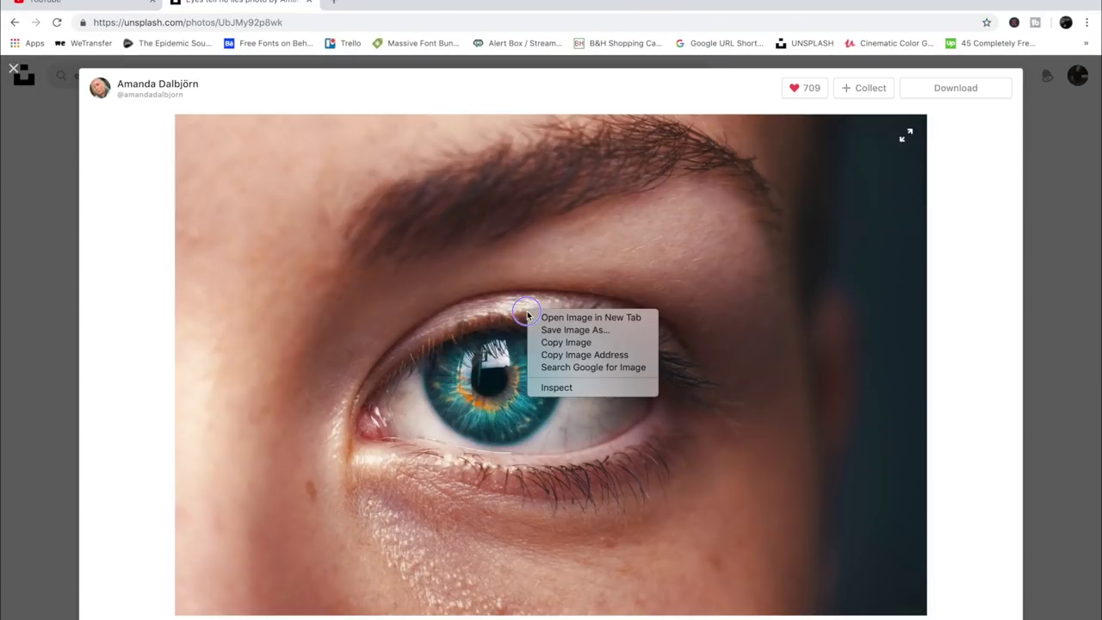
click(544, 344)
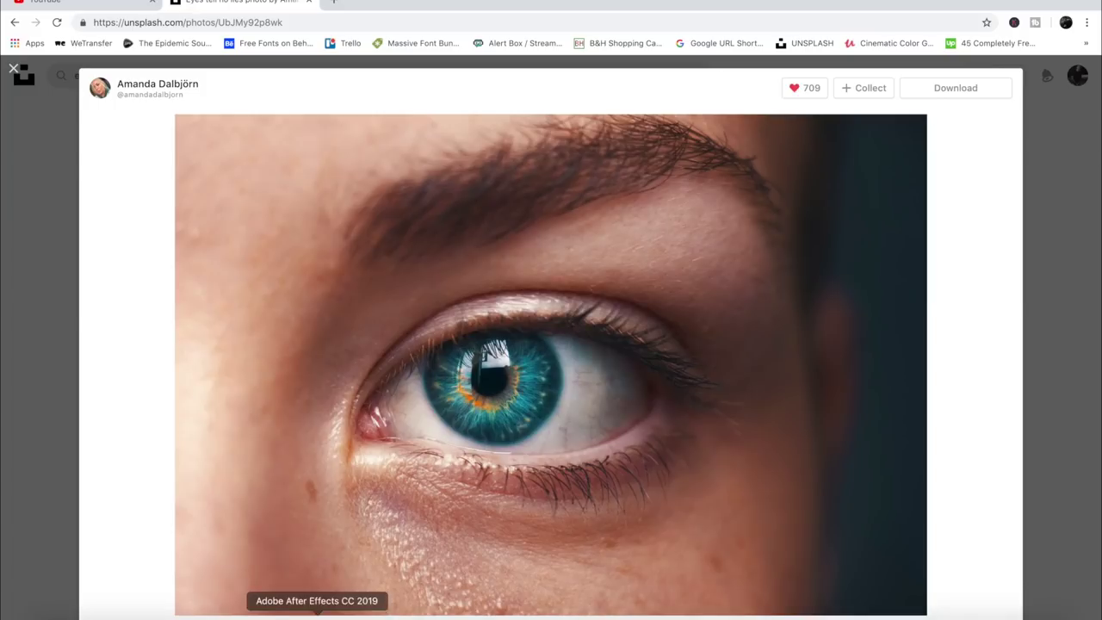
click(274, 613)
key(super+v)
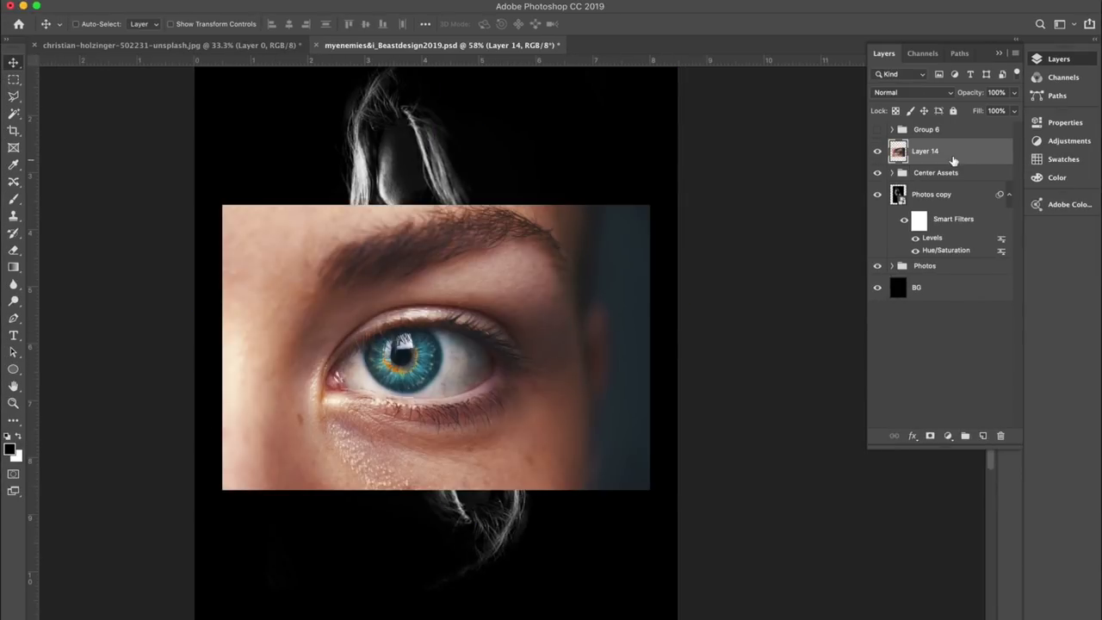
Step: Lower the eye photo's opacity to 28% and move it so the iris sits inside the lens outline
drag(1013, 110, 970, 111)
drag(490, 352, 521, 311)
key(super)
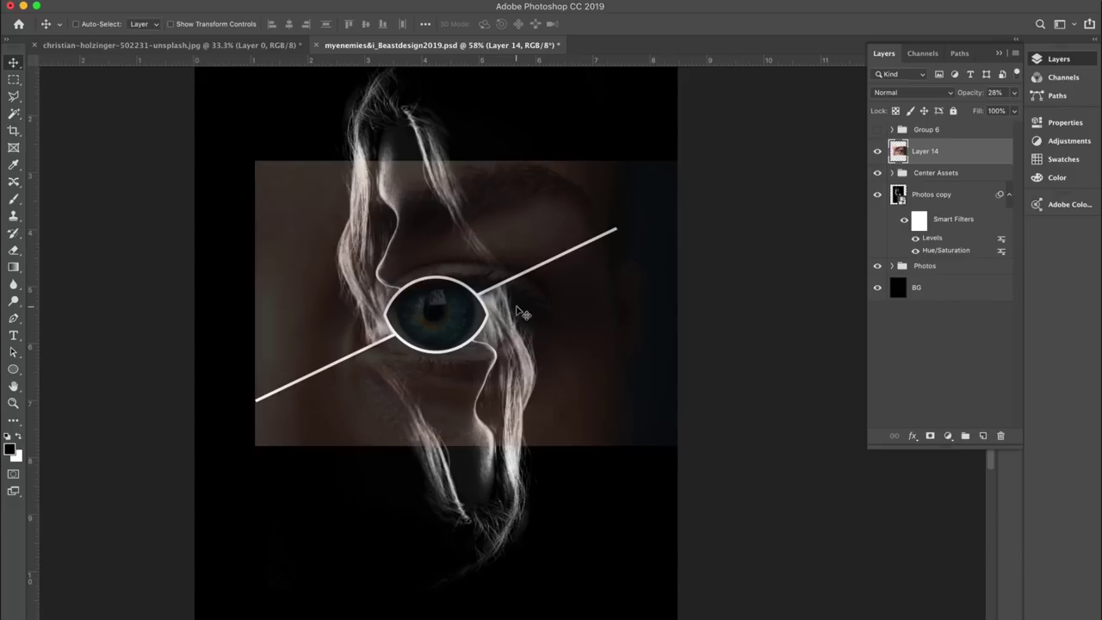
Step: Scale the eye photo down slightly to fit the iris within the lens outline and restore its opacity to 100%
scroll(521, 329, up, 3)
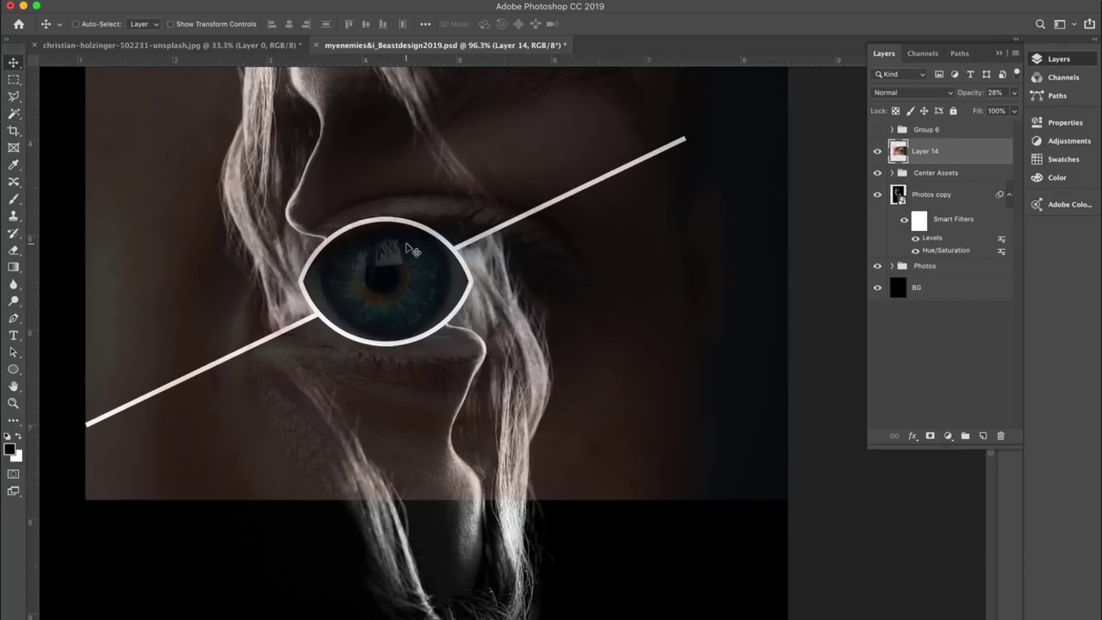
scroll(412, 250, down, 1)
key(super+t)
drag(778, 491, 732, 462)
drag(640, 373, 620, 369)
key(Return)
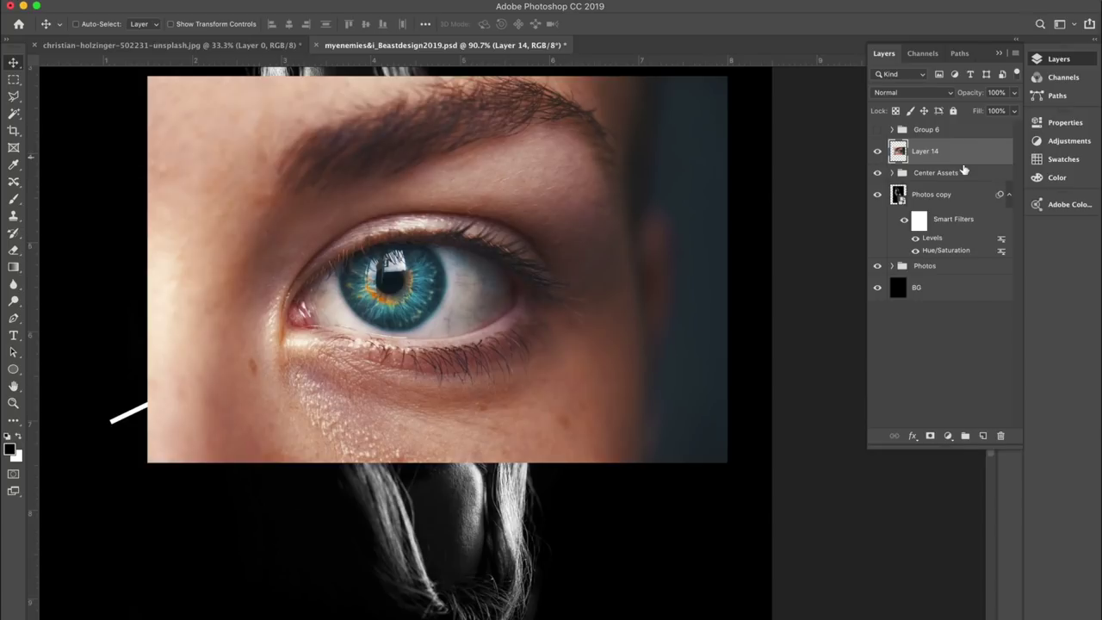
Step: Convert the eye photo's Layer 14 to a smart object and apply Hue/Saturation with saturation at -100
right_click(964, 156)
click(855, 272)
click(182, 0)
click(198, 25)
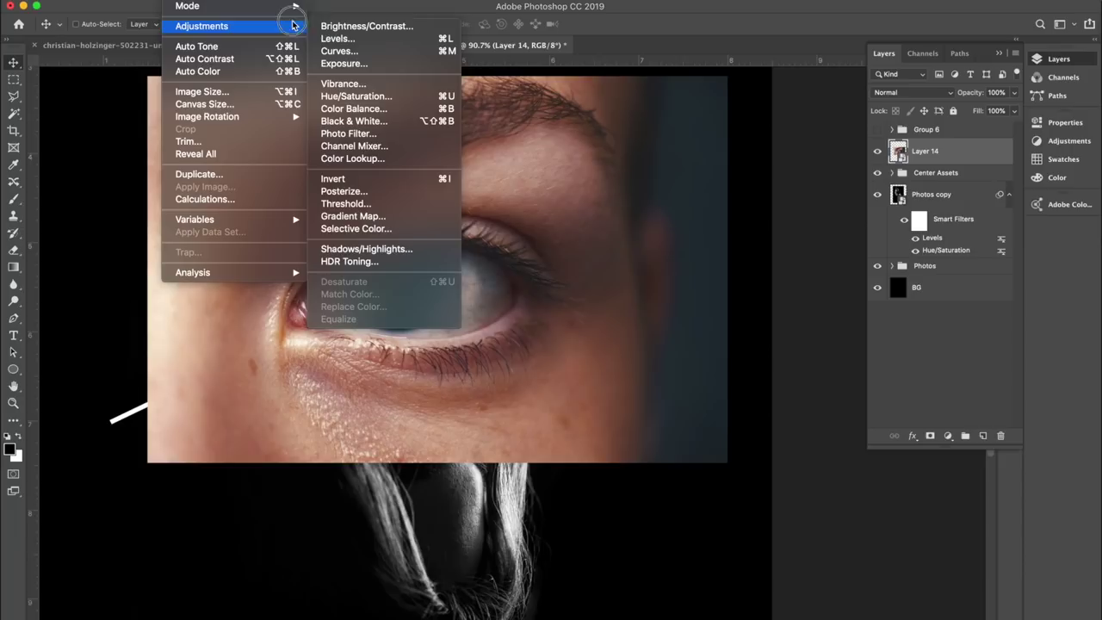
click(356, 96)
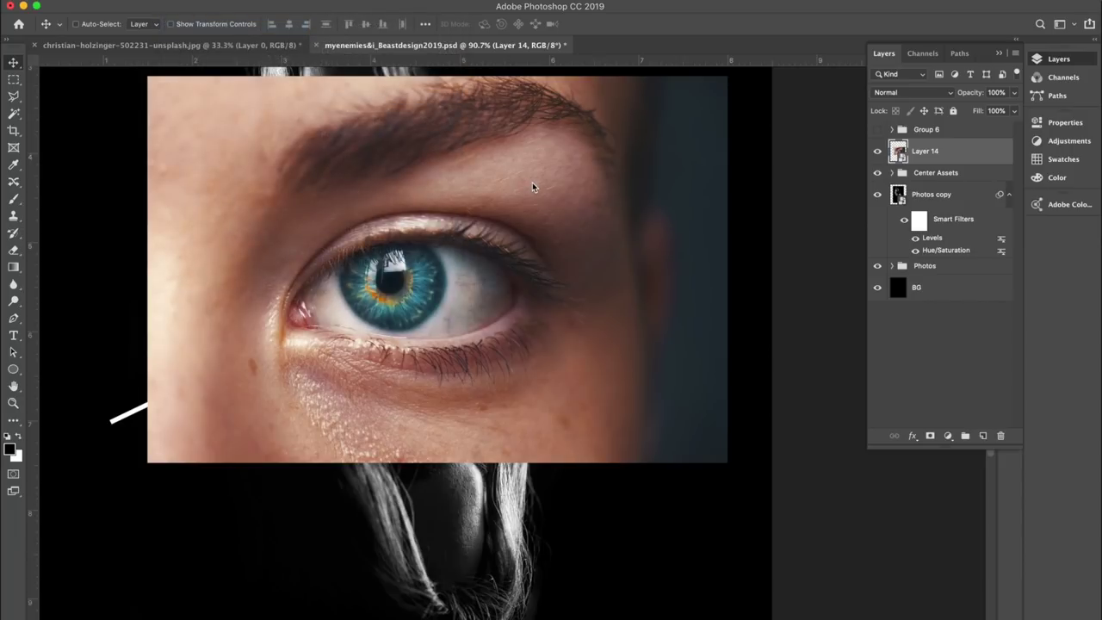
drag(568, 367, 451, 359)
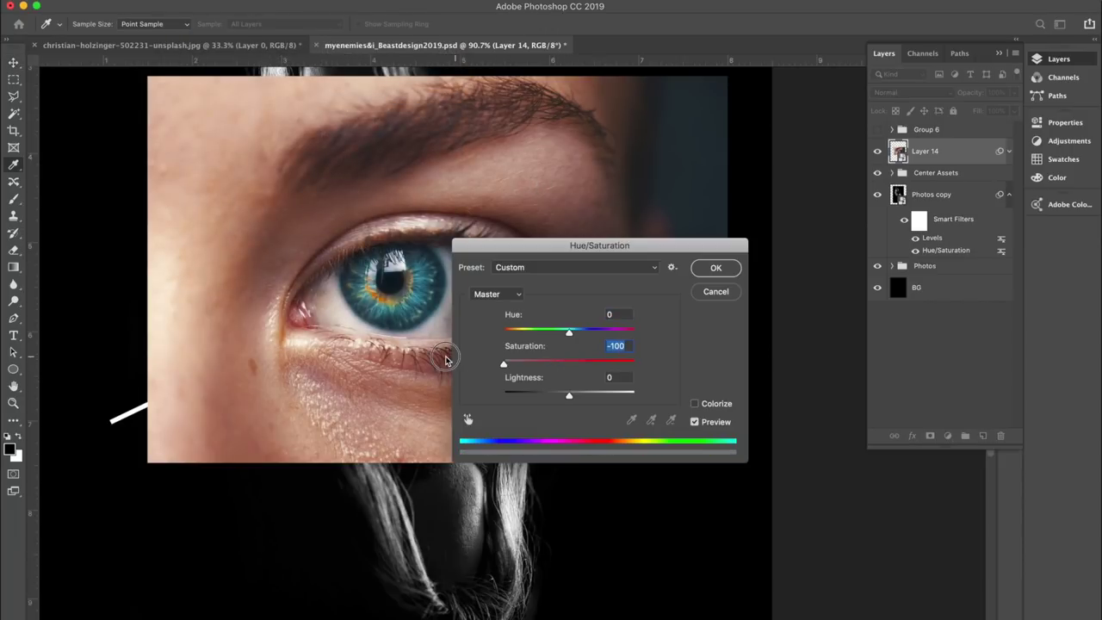
click(717, 271)
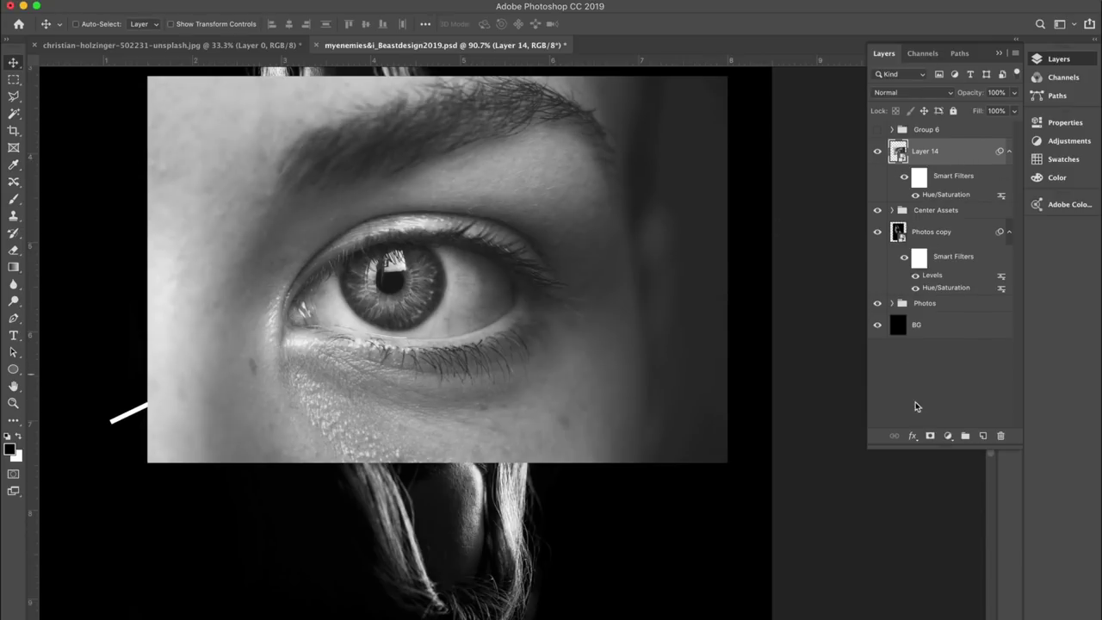
Step: Add a layer mask to Layer 14 and paint with a soft black brush to hide the skin and brow around the eye
click(930, 437)
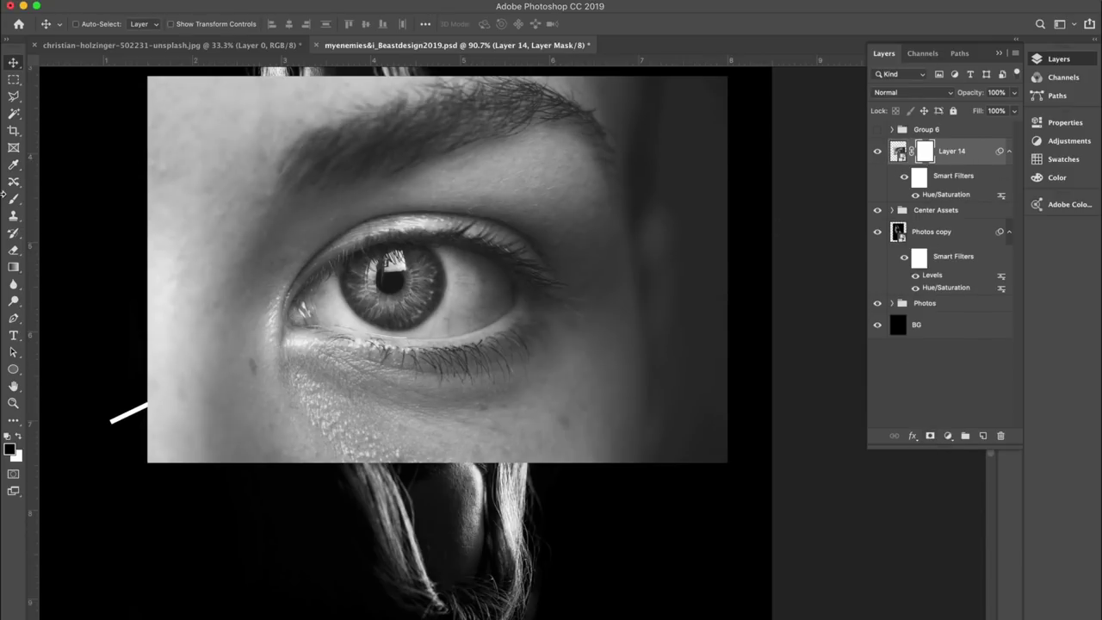
key(b)
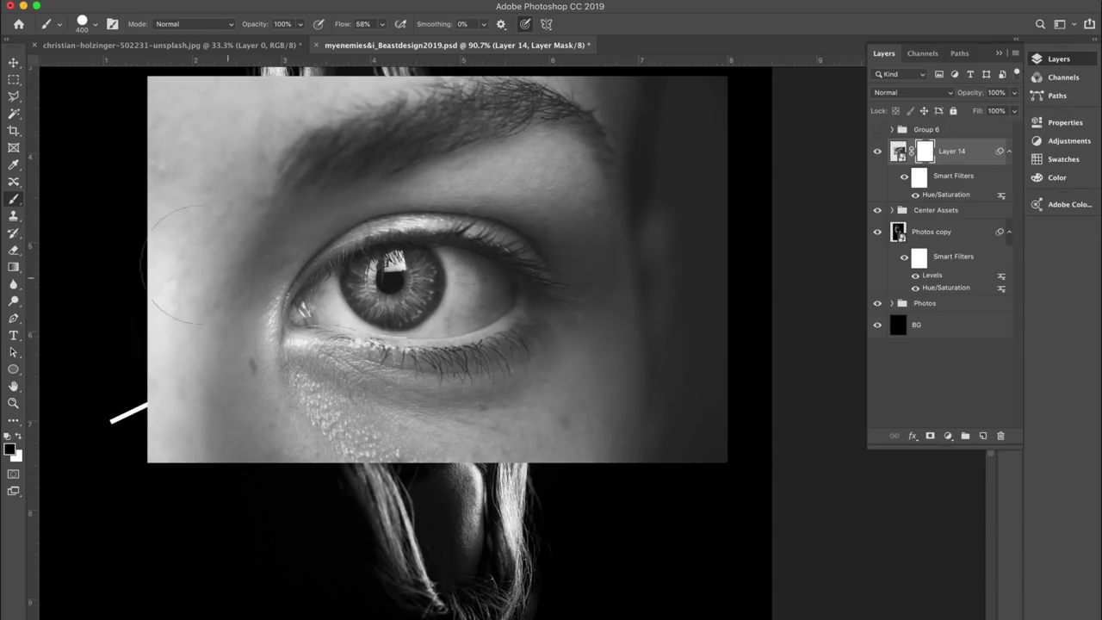
click(98, 26)
click(98, 188)
key(Return)
mouse_move(78, 110)
mouse_down()
mouse_move(499, 95)
mouse_move(658, 247)
mouse_move(591, 344)
mouse_move(475, 105)
mouse_move(448, 198)
mouse_move(215, 190)
mouse_up()
drag(215, 190, 185, 258)
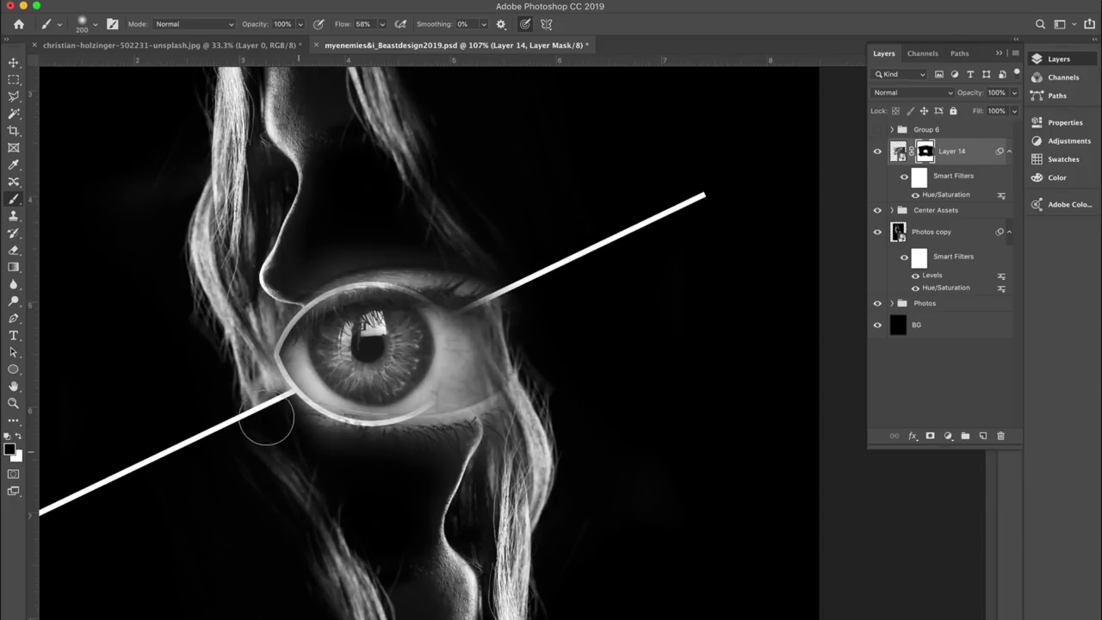
Step: Paint away the remaining eyelids and eye corners on Layer 14's mask, leaving only the iris inside the lens outline
mouse_move(267, 422)
mouse_down()
mouse_move(353, 452)
mouse_move(314, 456)
mouse_move(288, 444)
mouse_move(283, 421)
mouse_move(405, 452)
mouse_move(475, 429)
mouse_move(502, 395)
mouse_move(524, 351)
mouse_move(505, 355)
mouse_move(478, 280)
mouse_move(383, 248)
mouse_move(390, 262)
mouse_move(420, 269)
mouse_move(321, 262)
mouse_move(308, 290)
mouse_move(488, 398)
mouse_up()
key(bracketright)
key(bracketright)
key(bracketright)
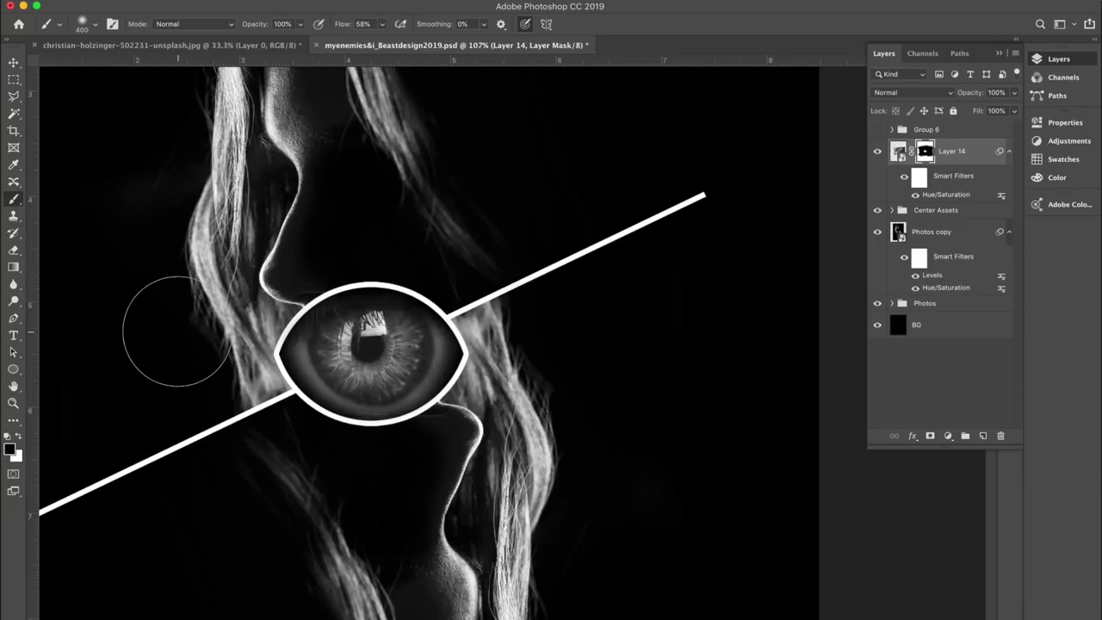
scroll(177, 332, down, 3)
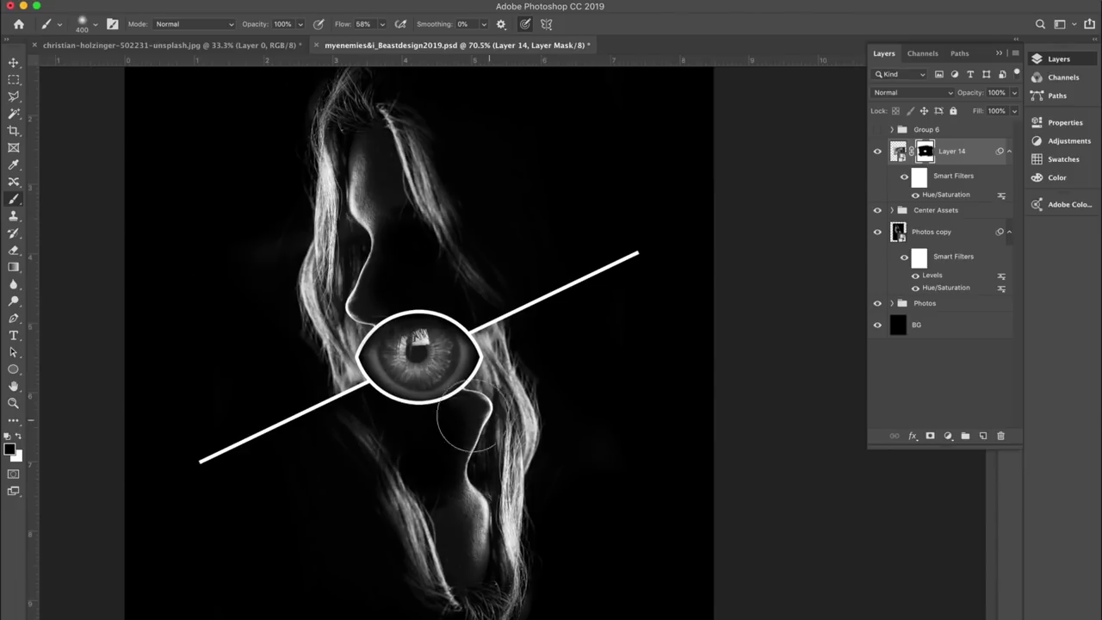
Step: Duplicate the Center Assets group, hide the original, merge the copy into one layer and keep a second, hidden duplicate of it
click(13, 62)
click(934, 210)
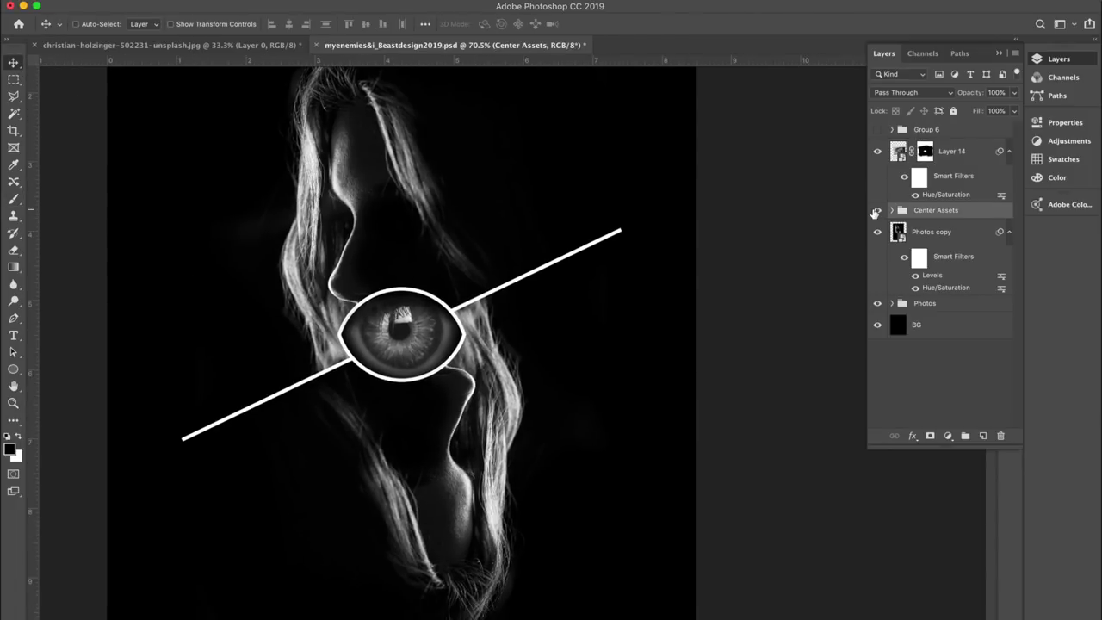
key(super+j)
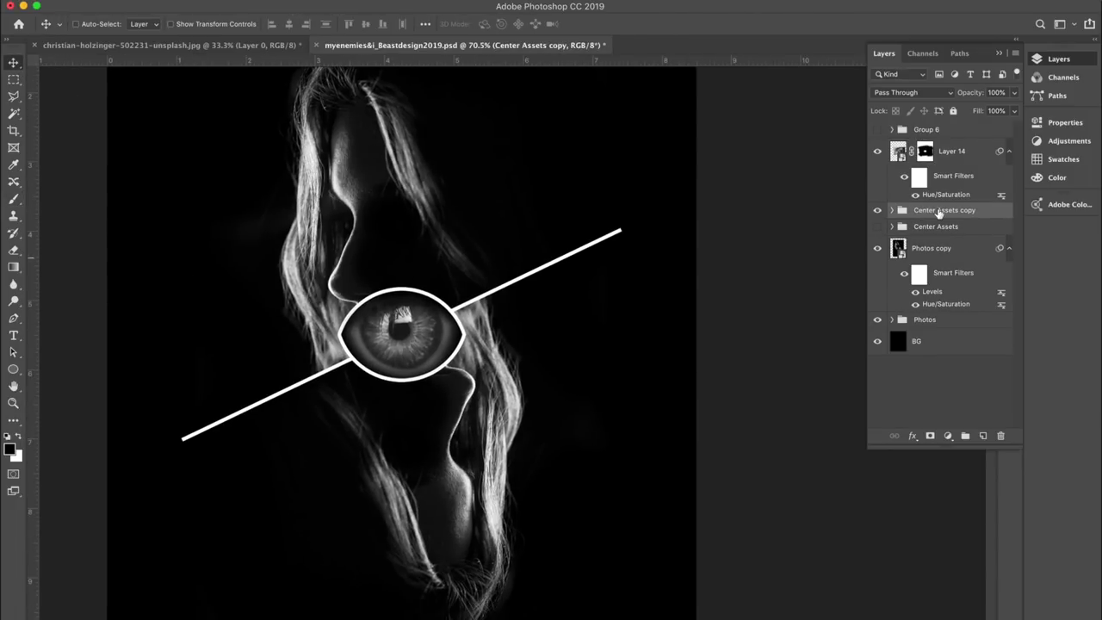
right_click(940, 212)
click(979, 552)
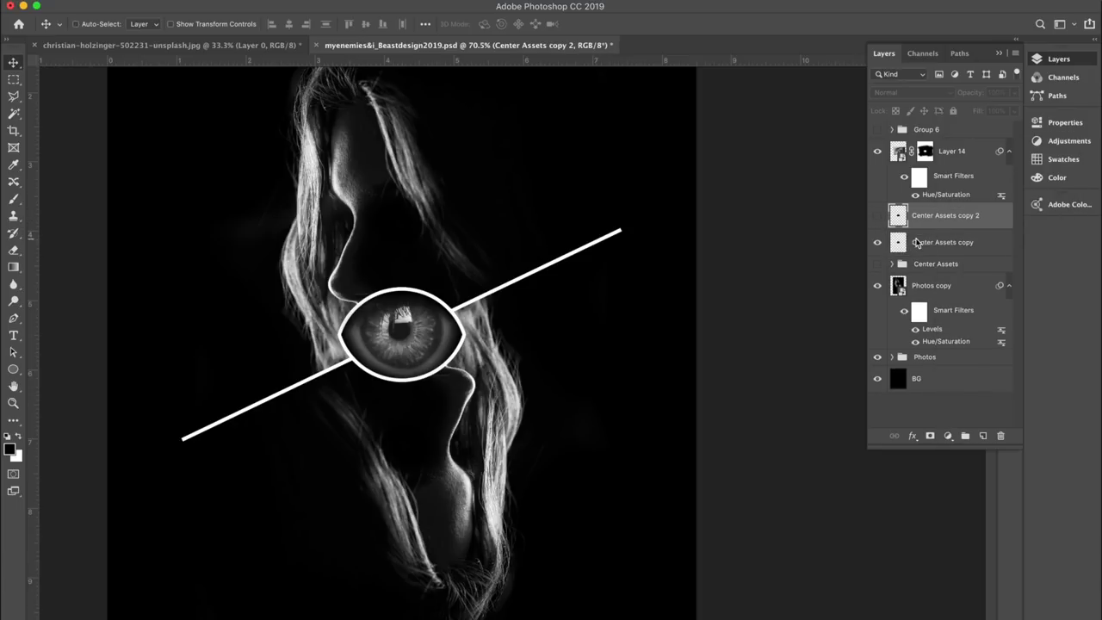
Step: Set the blend mode of the Center Assets copy layer to Overlay
click(900, 242)
click(890, 93)
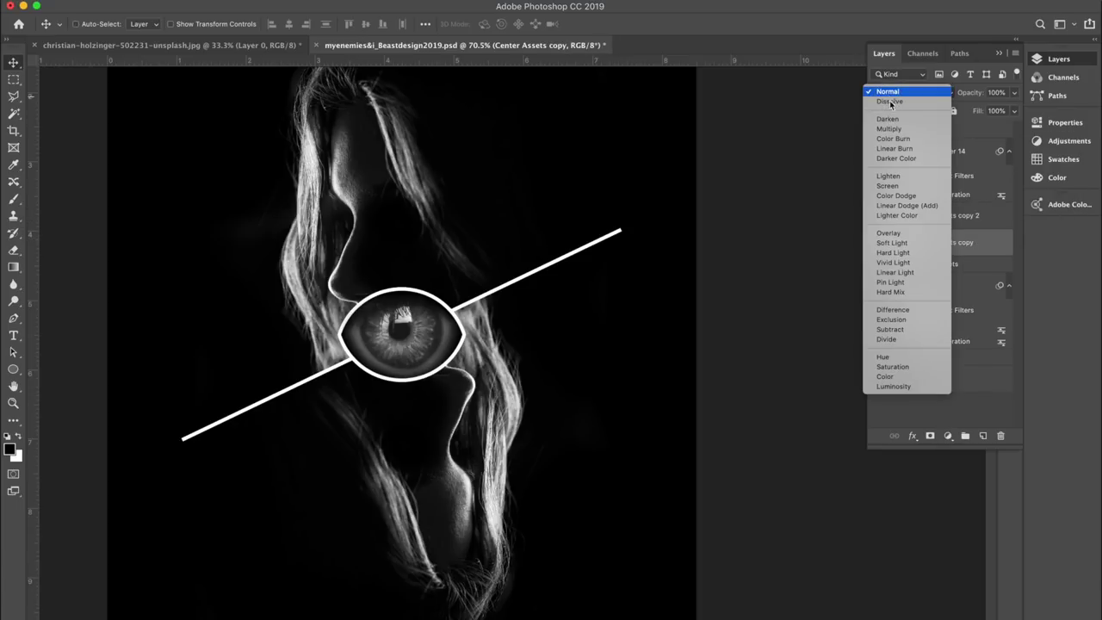
click(901, 234)
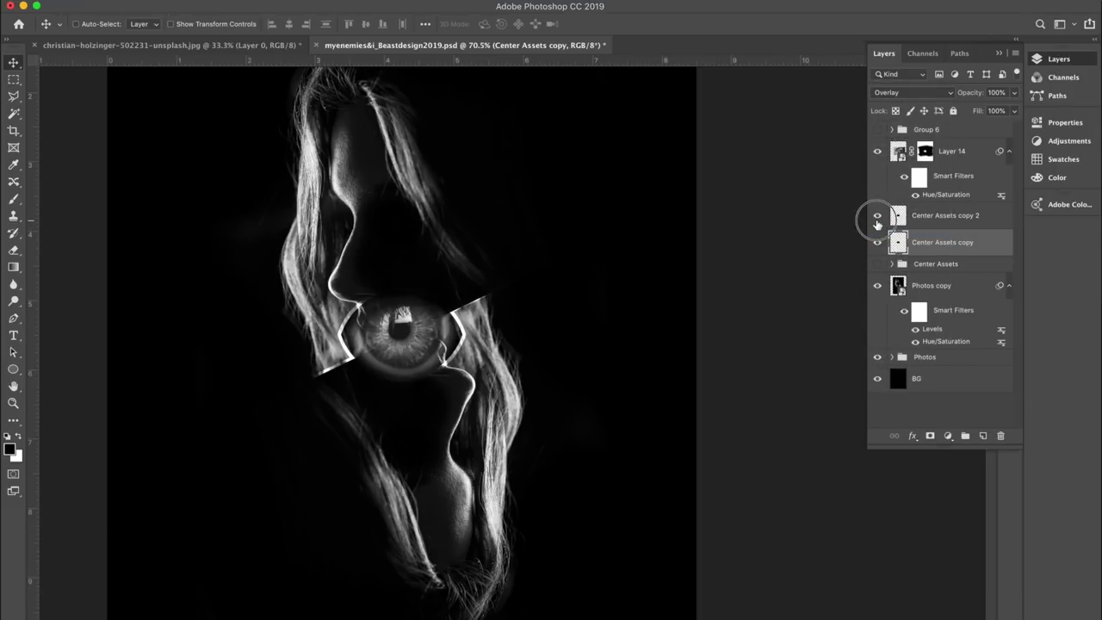
Step: Show the Center Assets copy 2 layer and lower its opacity to 74%
click(878, 215)
click(932, 216)
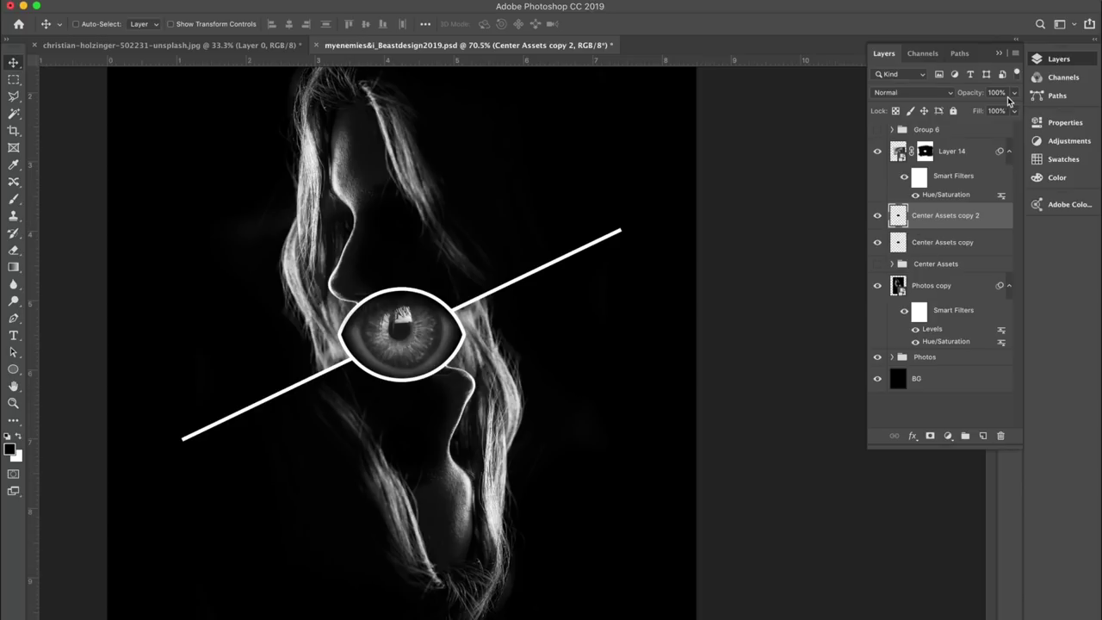
drag(982, 105, 1001, 105)
Step: Add a layer mask to Center Assets copy 2 and fade out both outer ends of the diagonal line with a soft size 700 brush
key(b)
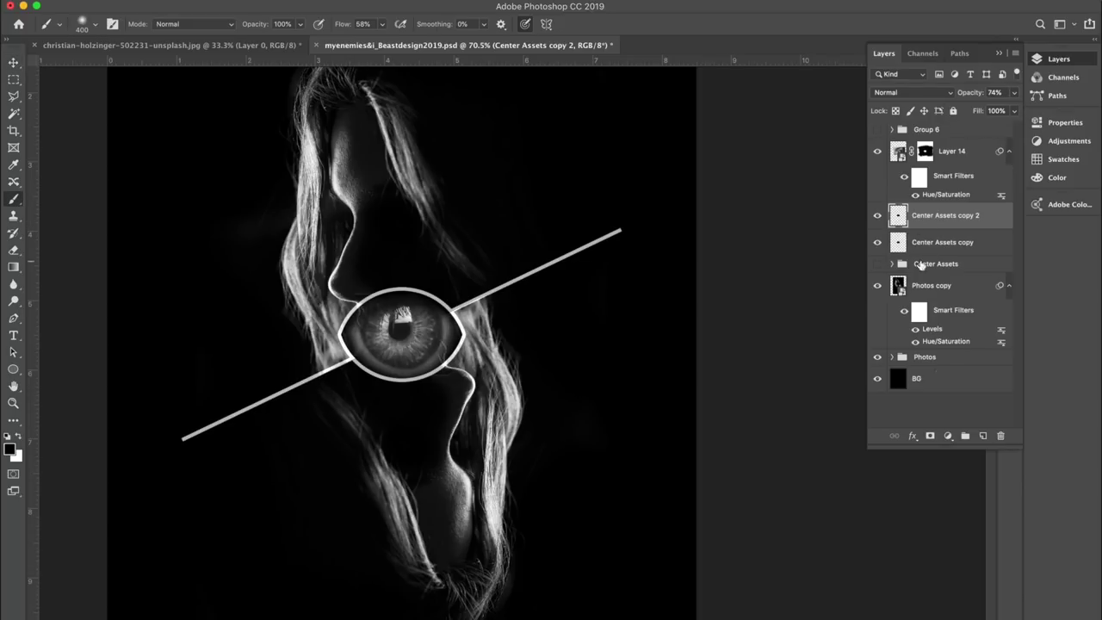
click(930, 436)
key(bracketright)
key(bracketright)
key(bracketright)
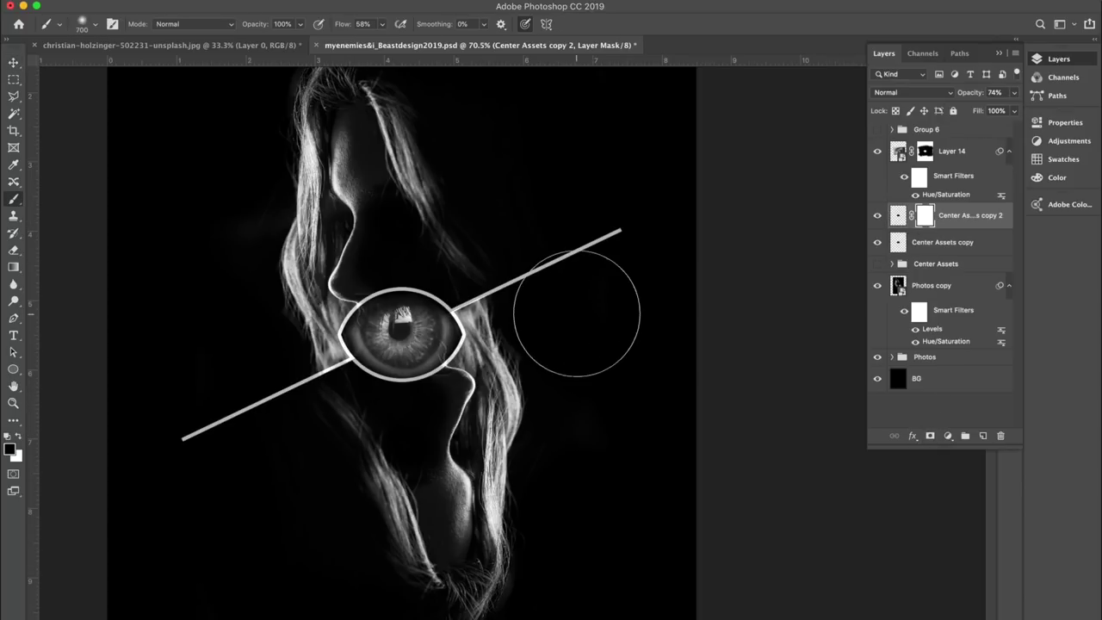
click(601, 212)
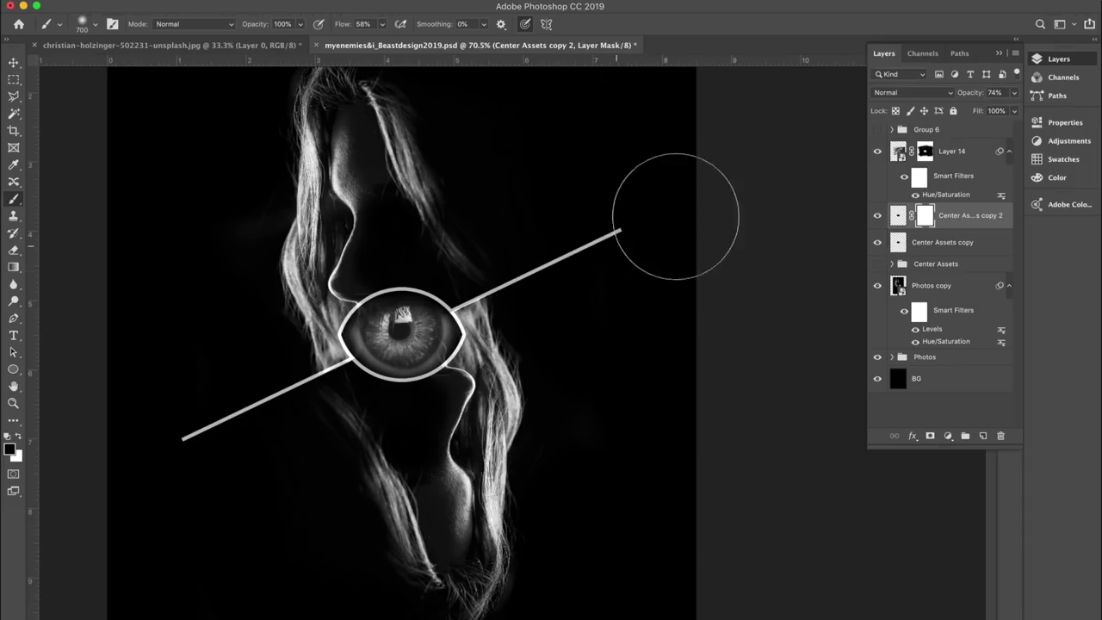
click(590, 248)
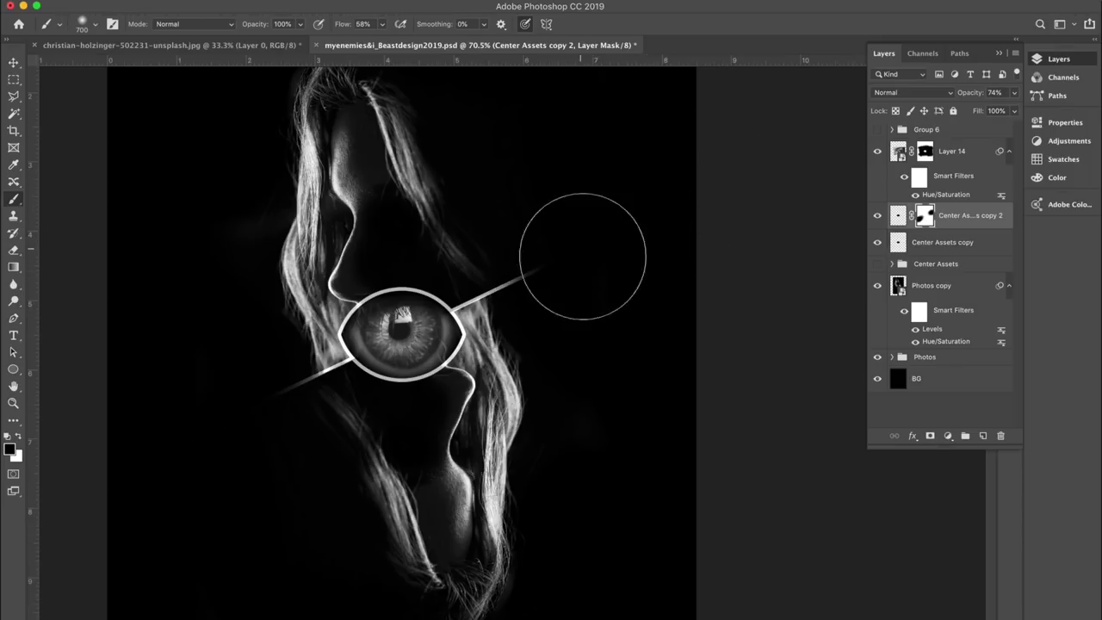
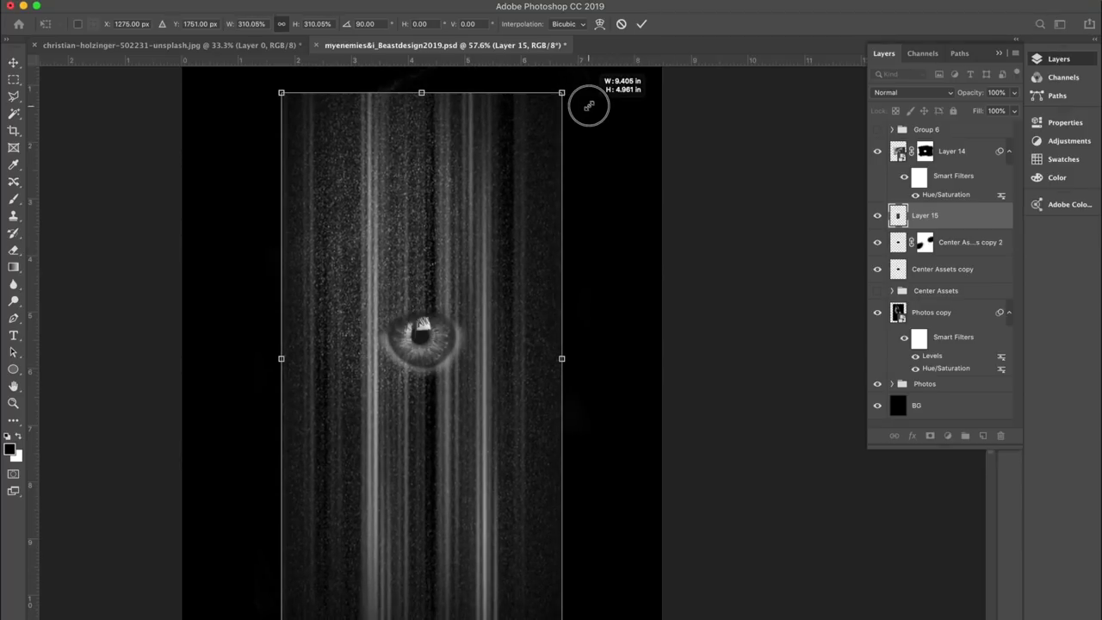
Step: Commit the enlarged streak texture, move its layer above Layer 14 and rename it Texture 1
key(Return)
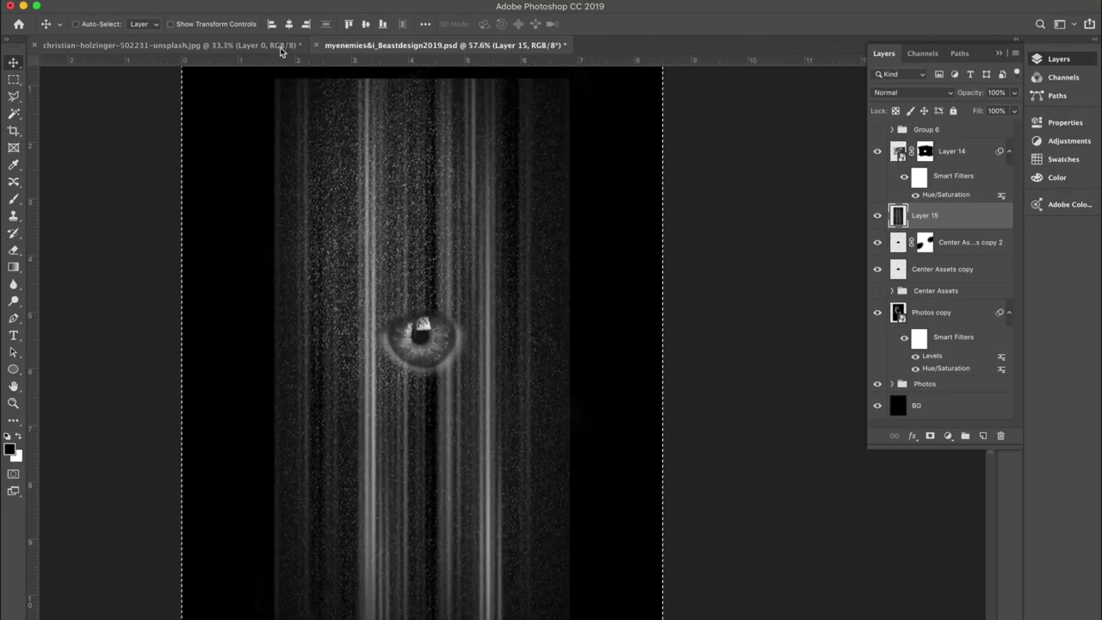
key(super+bracketright)
double_click(926, 151)
text(Texture 1)
key(Return)
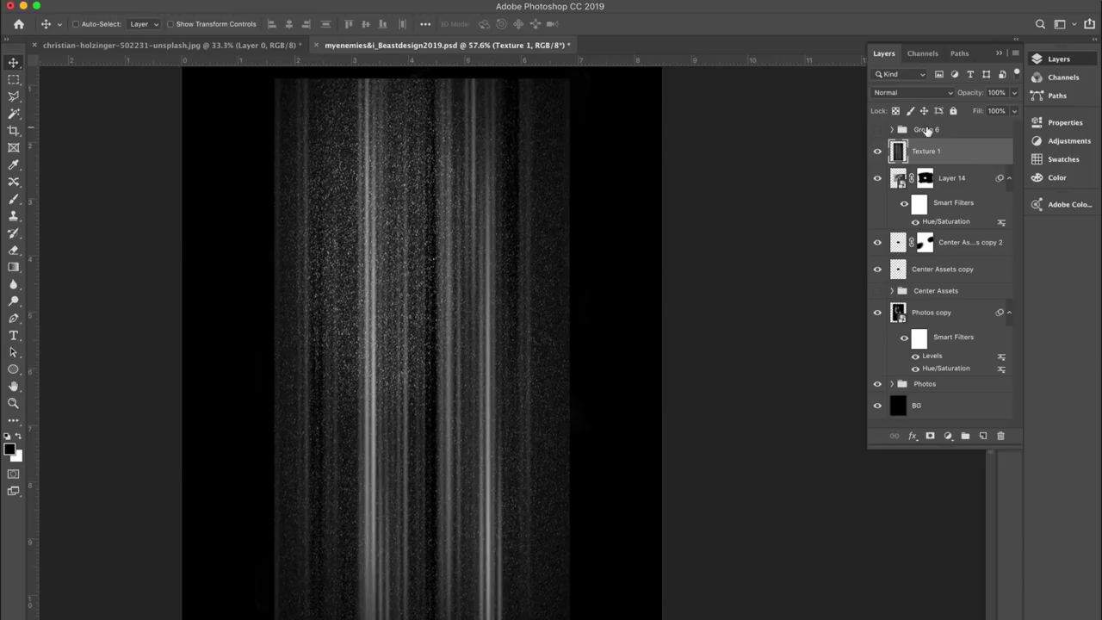
Step: Set the Texture 1 layer's blend mode to Screen and convert it to a smart object
click(916, 91)
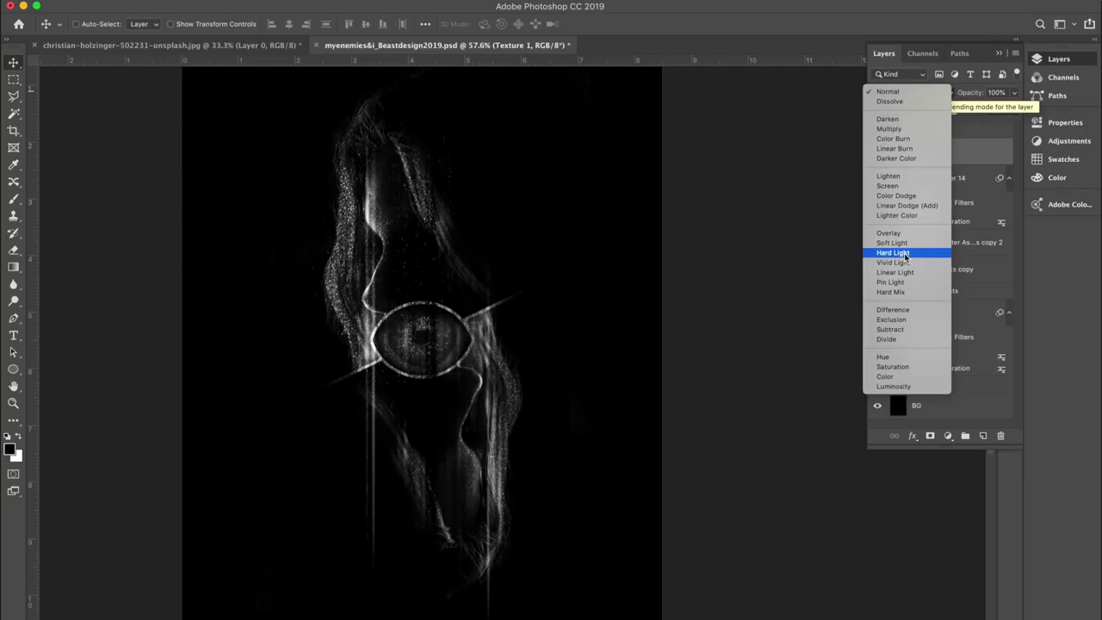
click(905, 187)
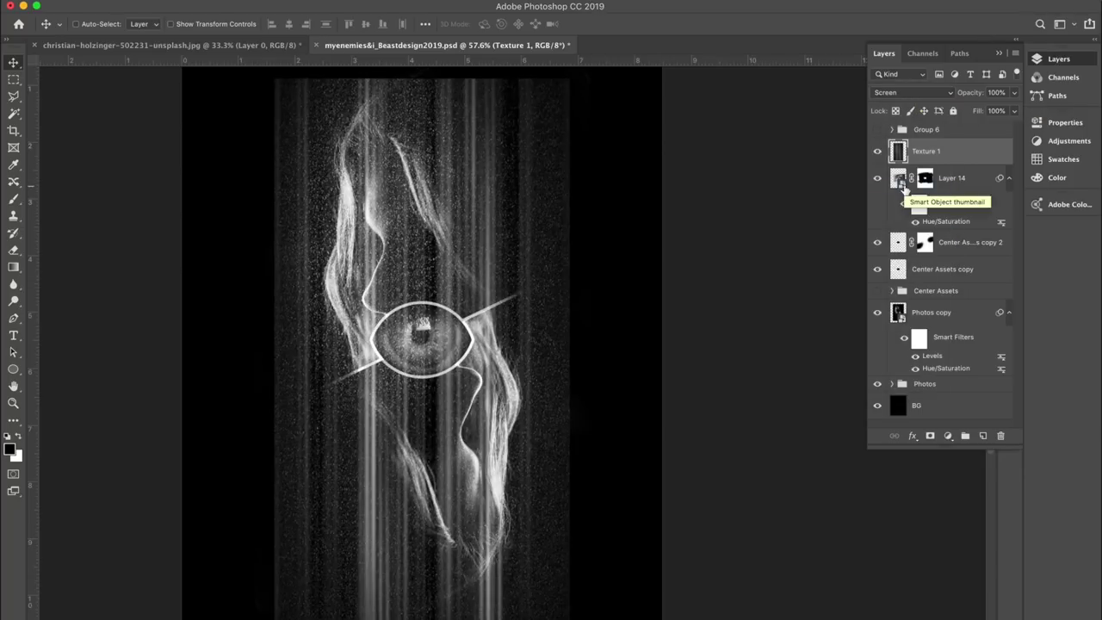
right_click(946, 153)
click(859, 277)
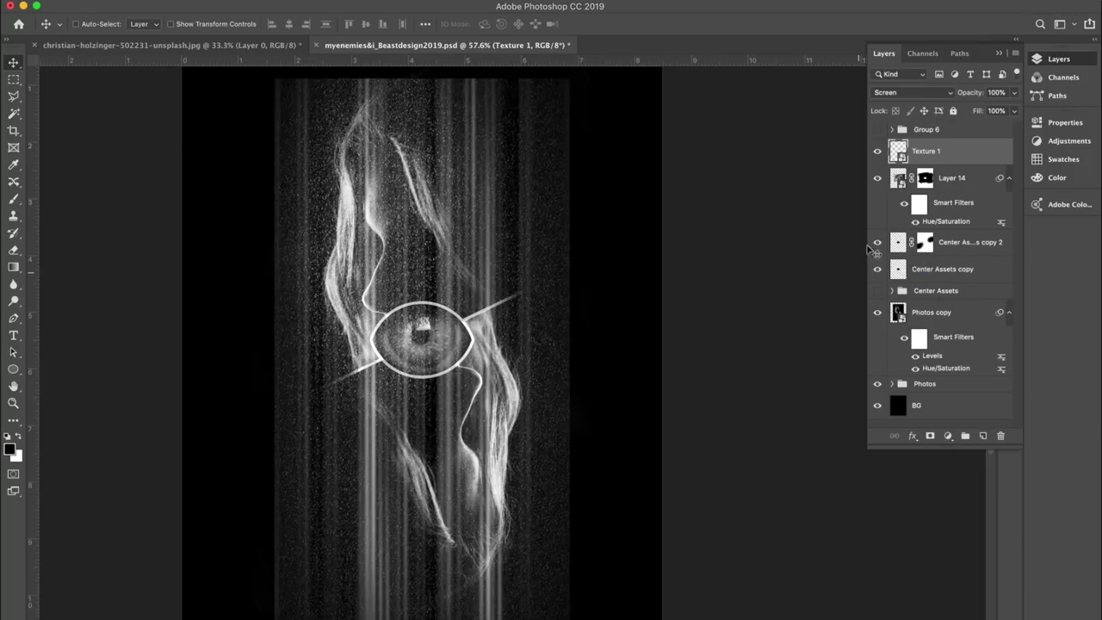
Step: Apply Levels to Texture 1 with input levels 16, 0.42 and 237, and shift the texture slightly to the right
click(177, 0)
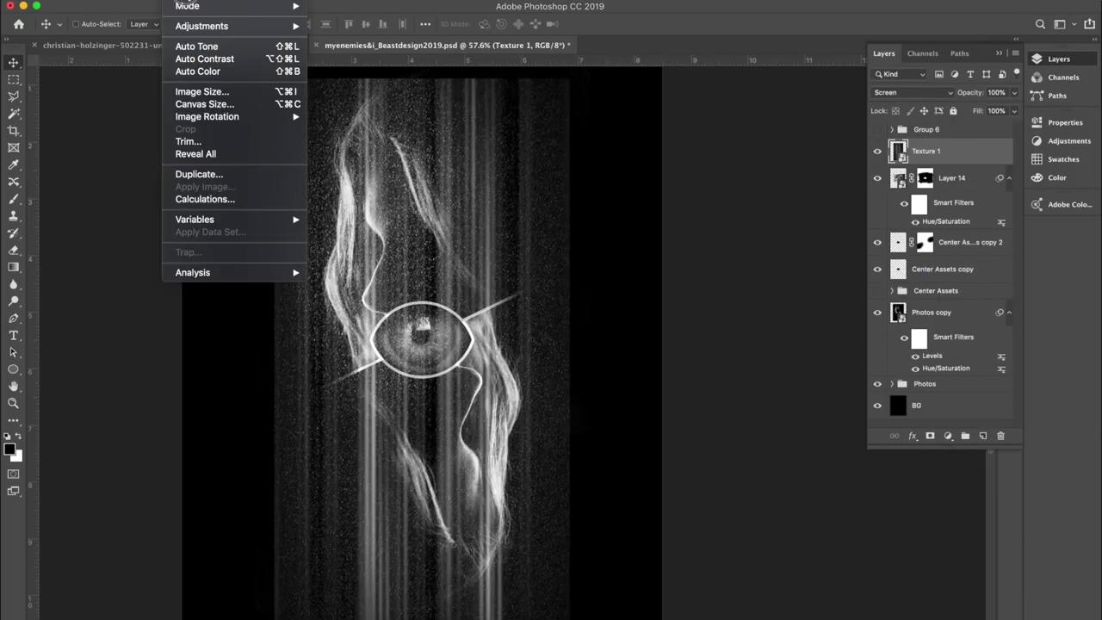
mouse_move(258, 26)
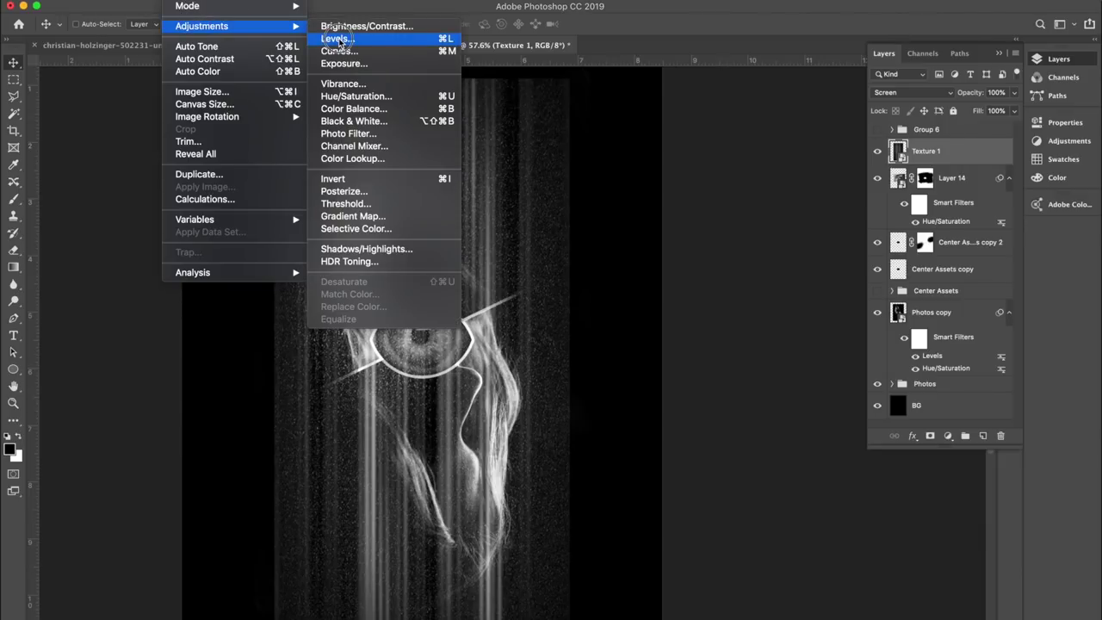
click(338, 39)
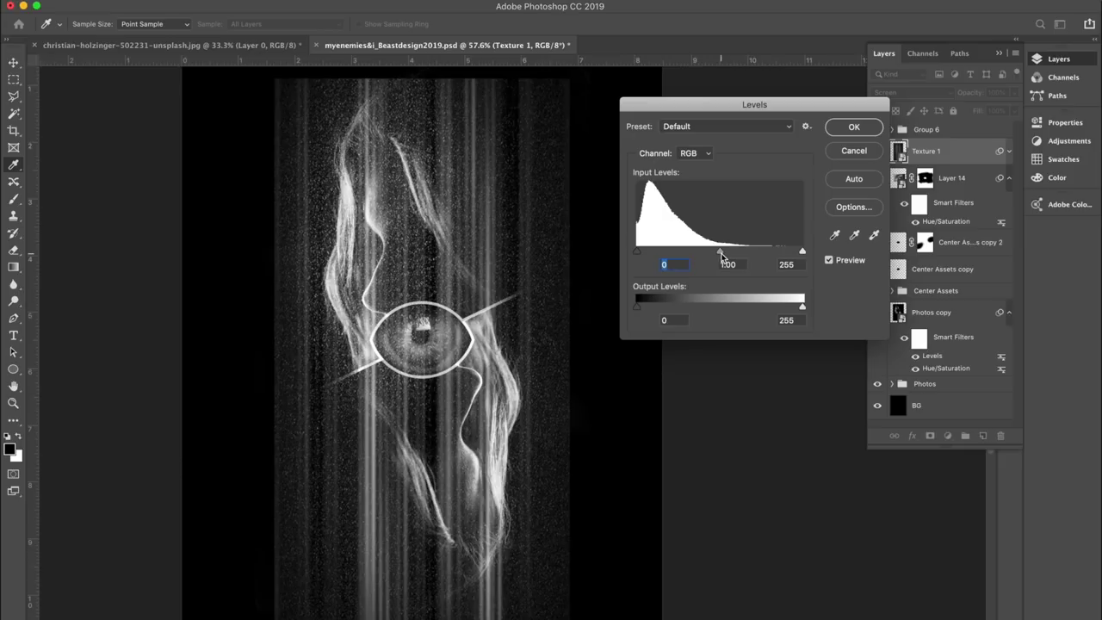
drag(721, 255, 790, 251)
mouse_move(637, 251)
mouse_down()
mouse_move(658, 253)
mouse_move(648, 252)
mouse_up()
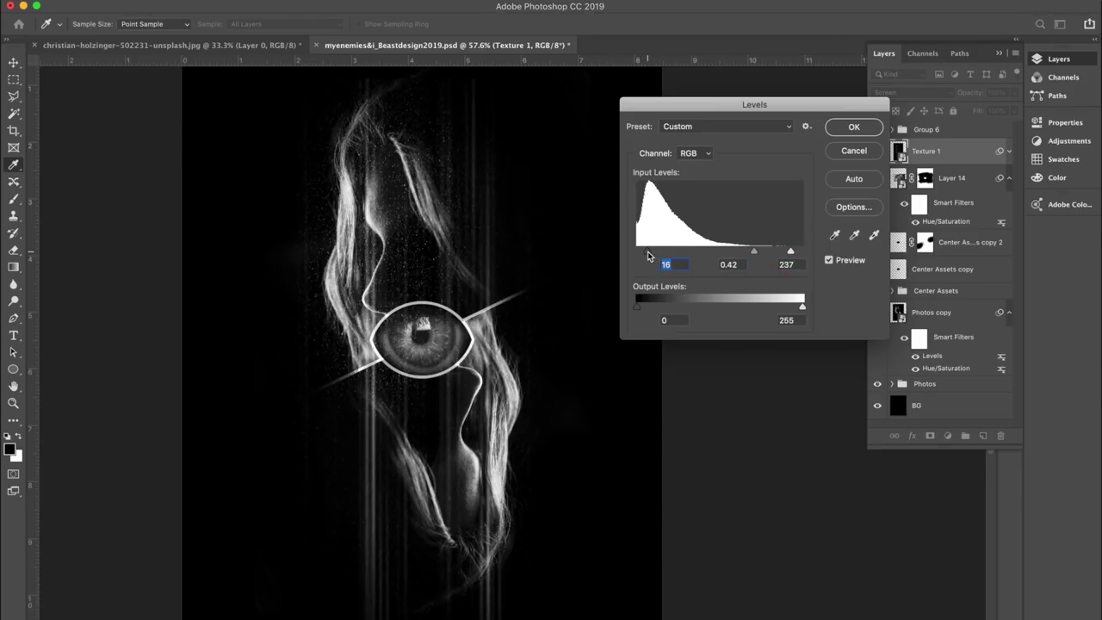
click(853, 128)
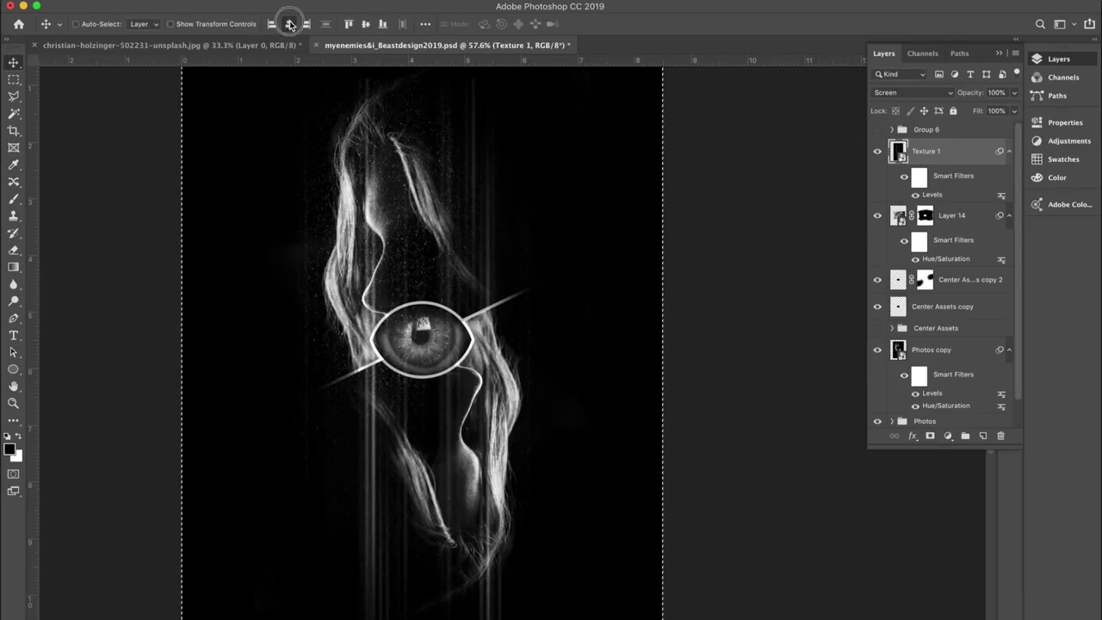
drag(506, 164, 525, 167)
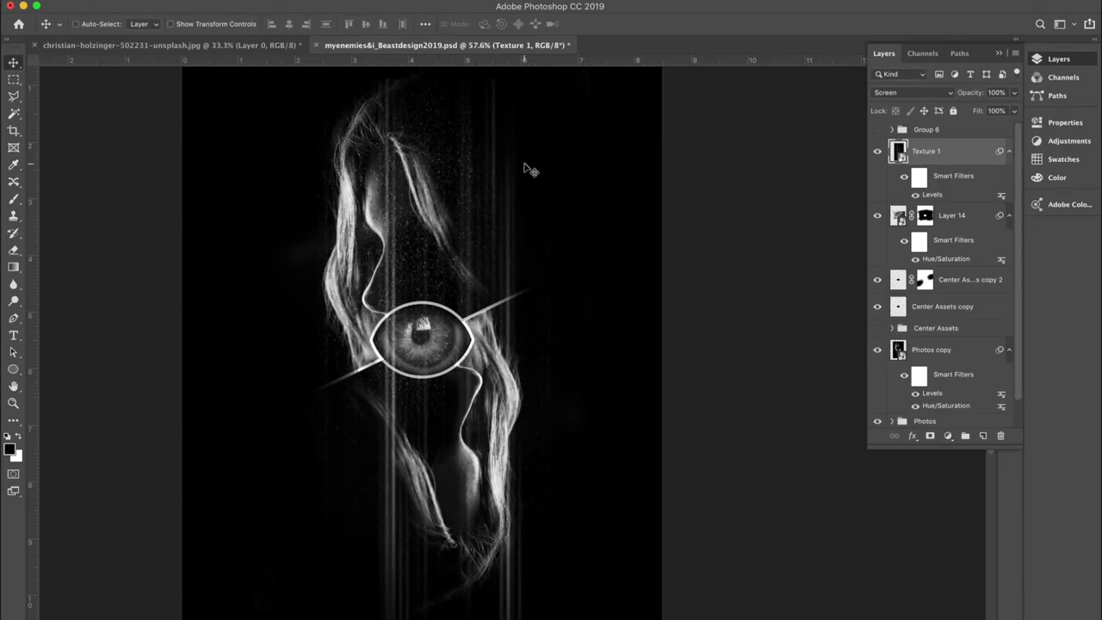
Step: Add a layer mask to Texture 1 and paint the streaks off the iris with a soft black size 300 brush
scroll(556, 181, up, 2)
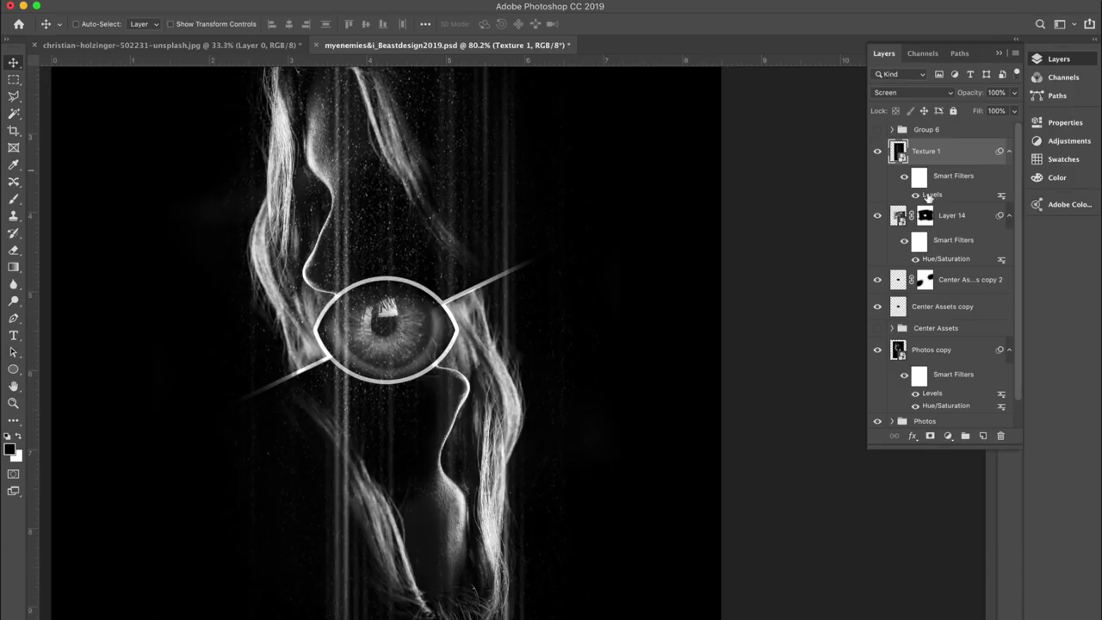
click(930, 435)
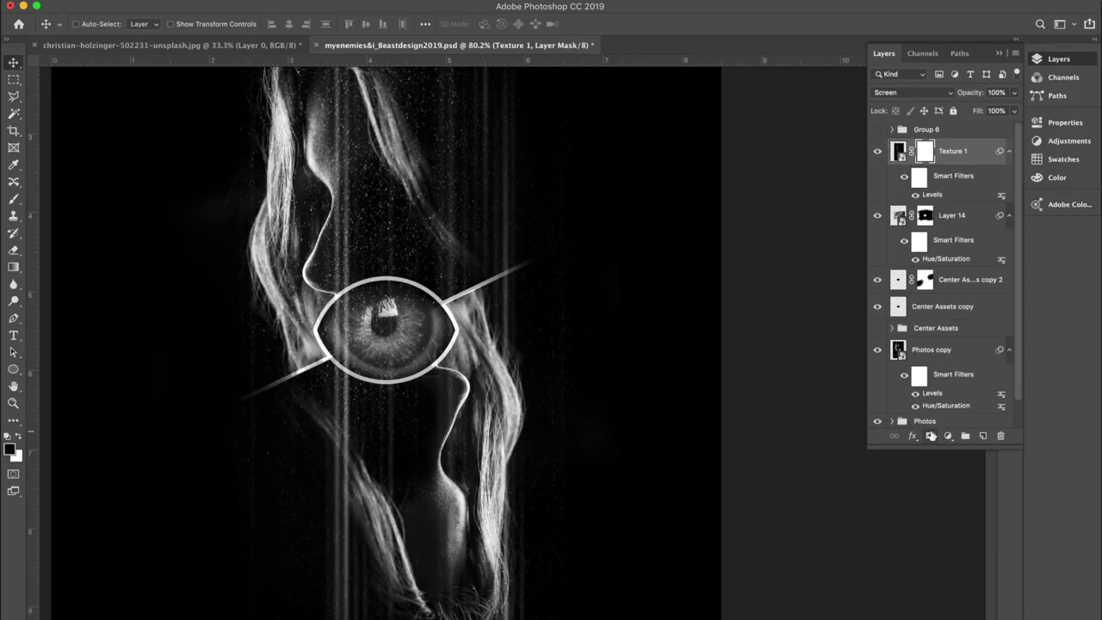
click(16, 201)
key(bracketleft)
key(bracketleft)
key(bracketleft)
key(bracketleft)
key(bracketleft)
key(bracketleft)
mouse_move(360, 331)
mouse_down()
mouse_move(333, 308)
mouse_move(359, 324)
mouse_move(337, 353)
mouse_move(415, 350)
mouse_move(387, 355)
mouse_move(388, 319)
mouse_up()
scroll(390, 320, down, 5)
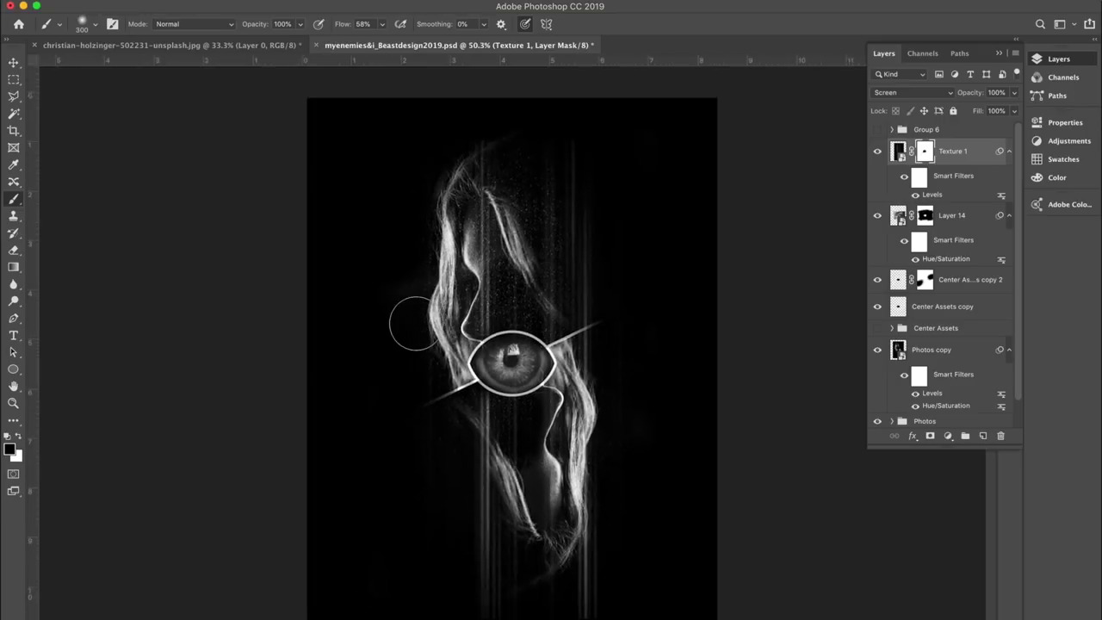
Step: Paint on Texture 1's mask with a soft size 600 brush to remove the streaks over the upper and lower faces
scroll(405, 319, up, 3)
key(bracketright)
key(bracketright)
key(bracketright)
mouse_move(405, 250)
mouse_down()
mouse_move(500, 234)
mouse_move(473, 273)
mouse_up()
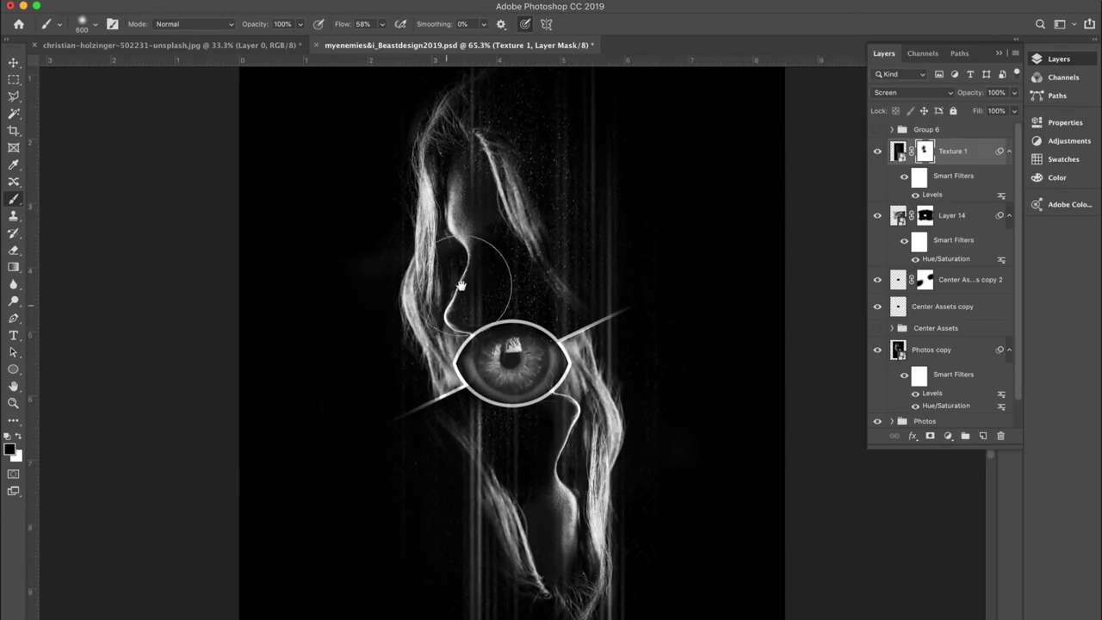
scroll(454, 295, down, 2)
scroll(473, 208, up, 2)
drag(473, 208, 448, 117)
key(super+r)
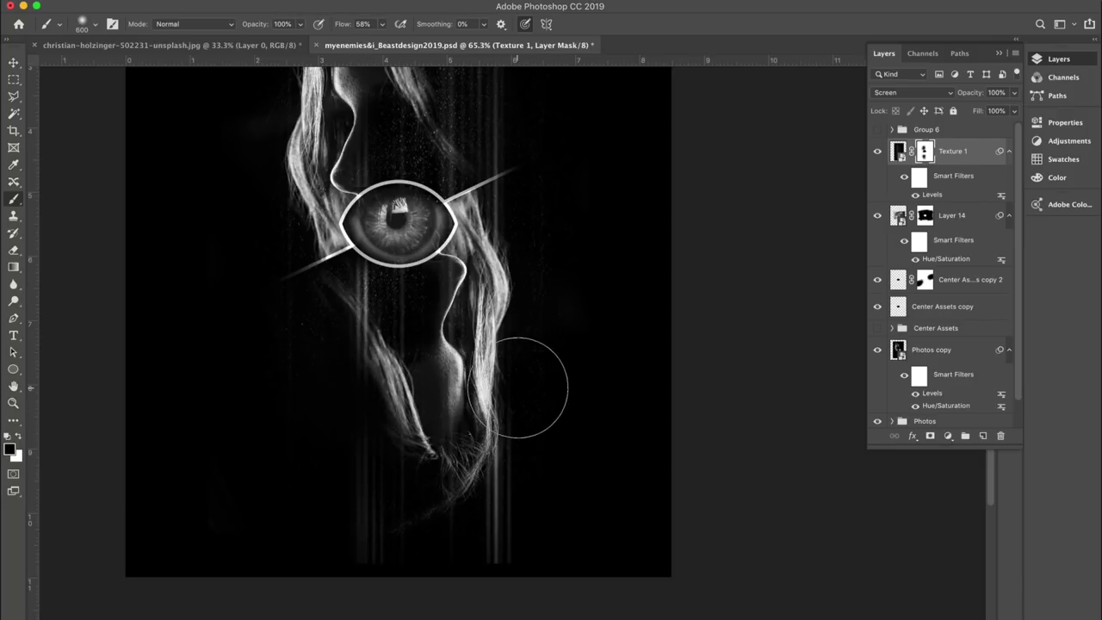
key(super+r)
drag(441, 325, 448, 418)
scroll(664, 436, down, 3)
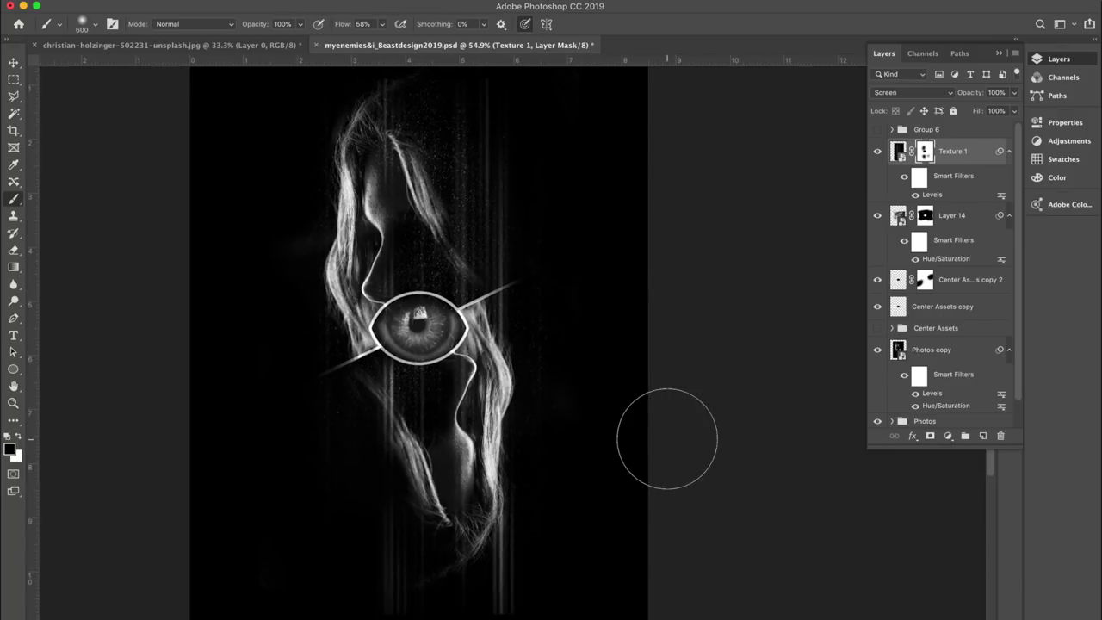
key(super+r)
Step: Add the title "MY ENEMIES & I" in white Paralucent Bold at 30.01 pt across the upper face
key(v)
click(14, 336)
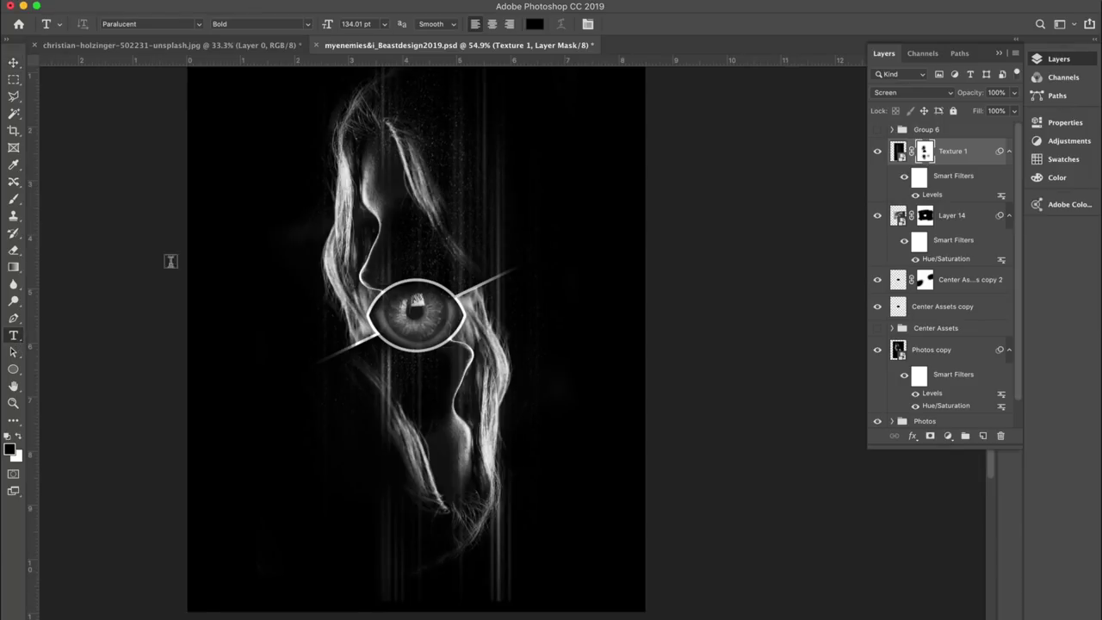
click(255, 205)
click(378, 222)
text(O)
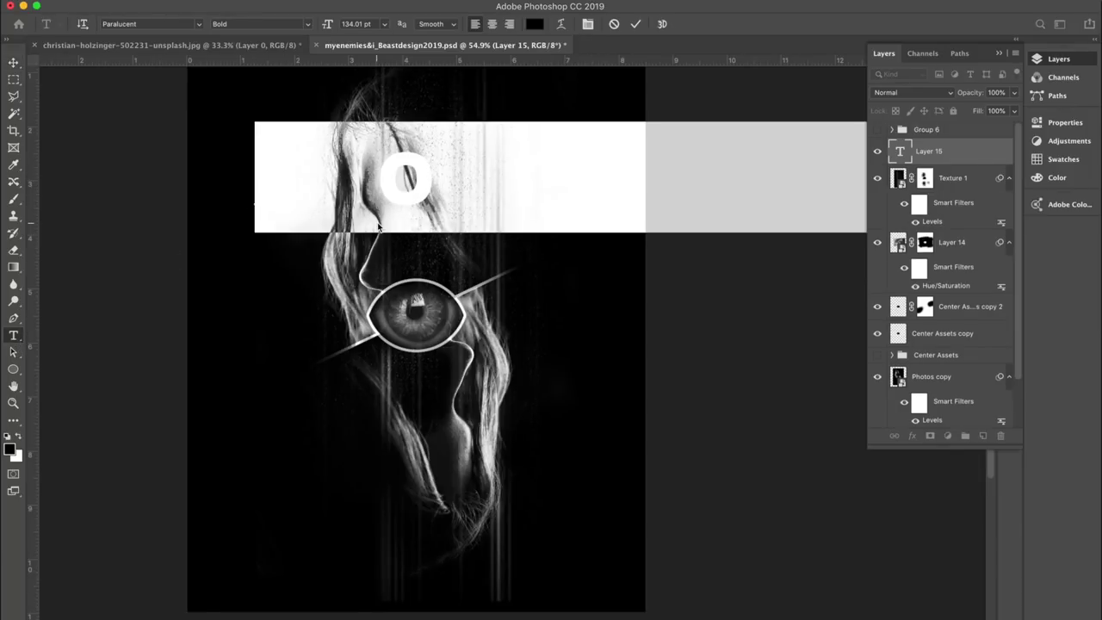
drag(326, 28, 245, 35)
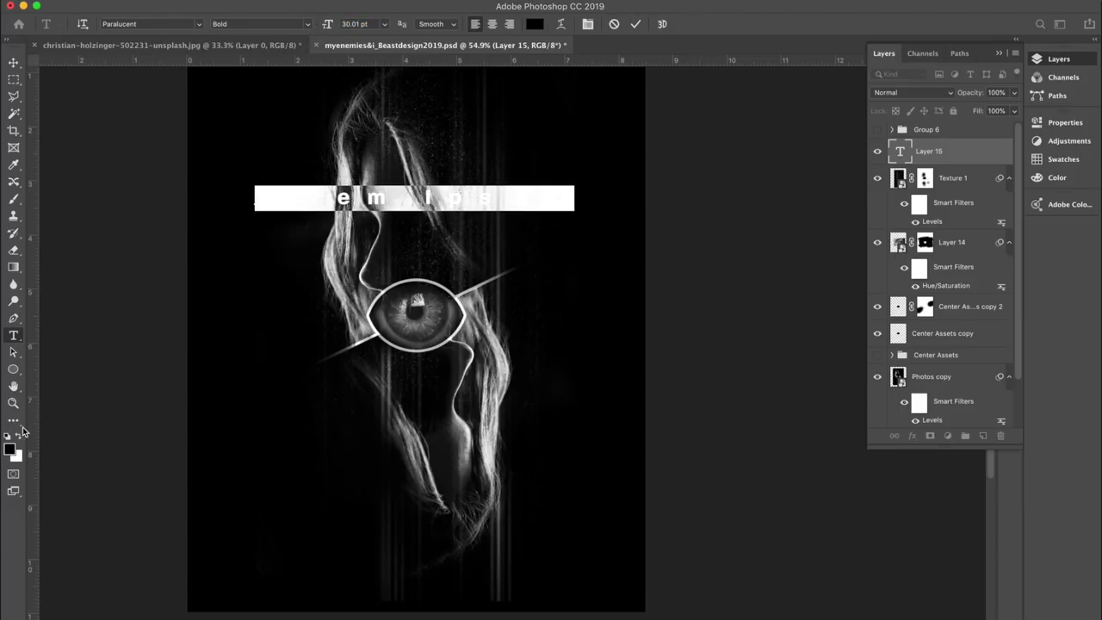
click(19, 438)
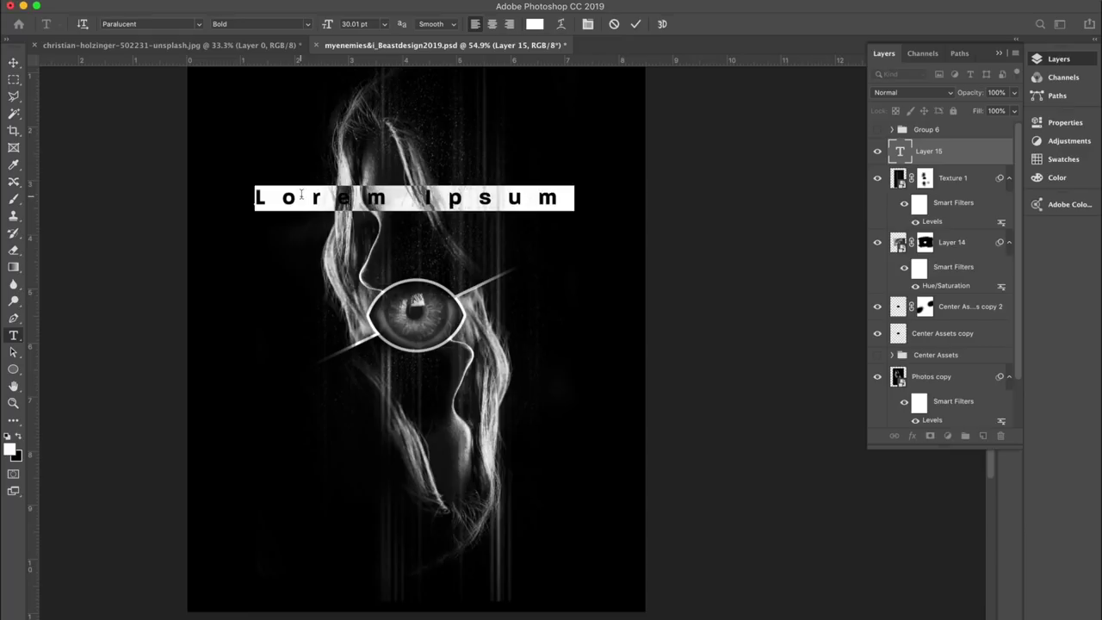
text(my)
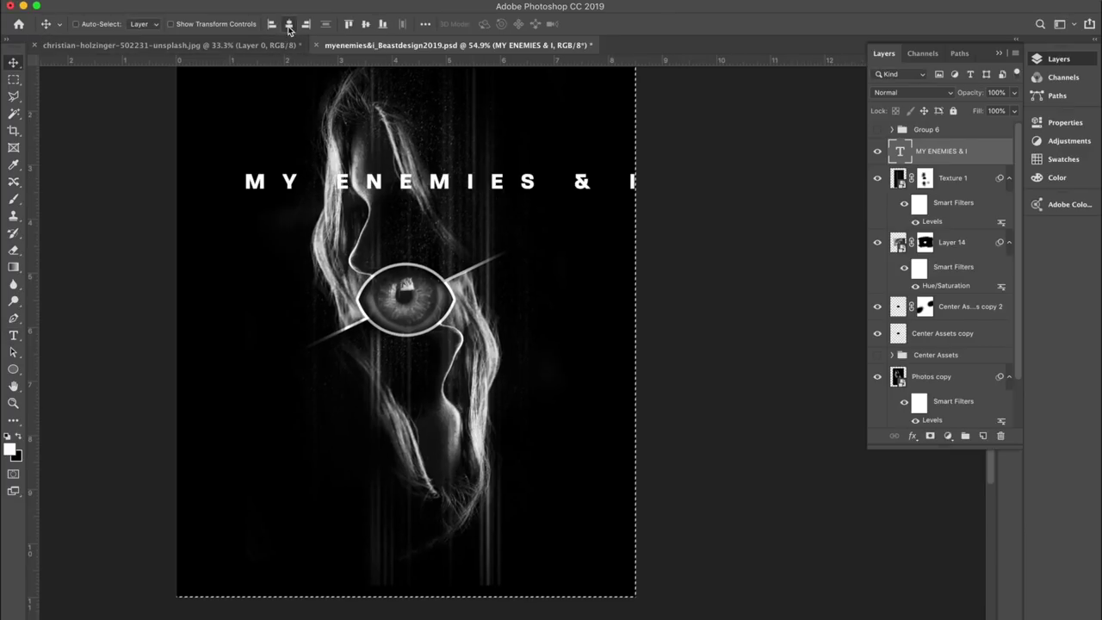
key(super+Return)
Step: Tighten the letter spacing of the whole "MY ENEMIES & I" title
triple_click(354, 172)
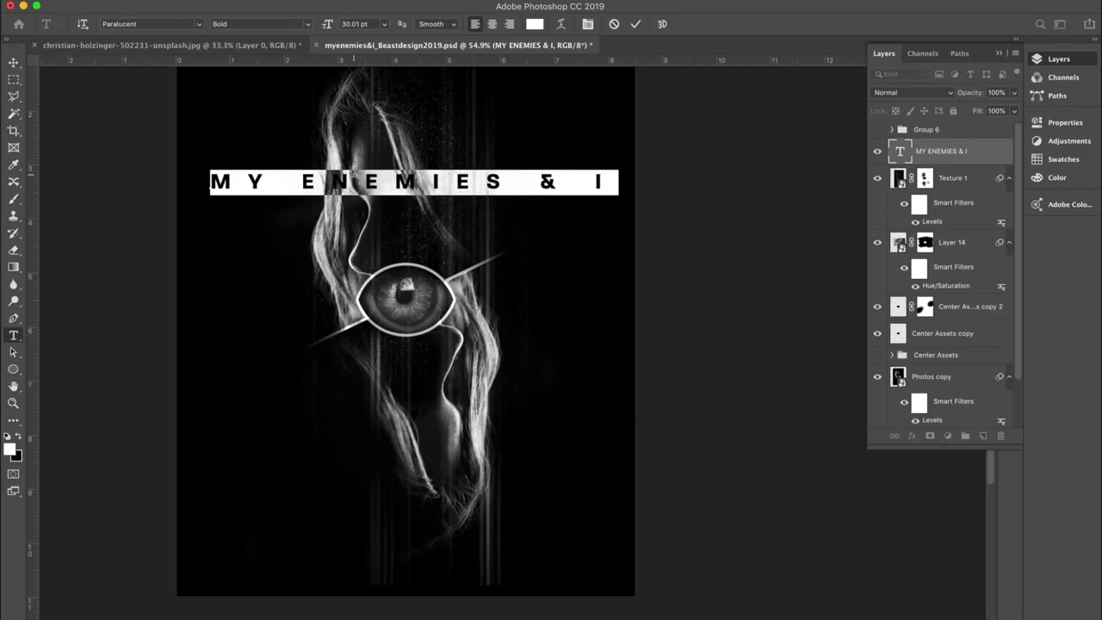
key(alt+Left)
key(alt+Left)
key(alt+Left)
key(alt+Left)
key(alt+Left)
key(alt+Left)
key(alt+Left)
key(alt+Left)
key(alt+Left)
key(alt+Left)
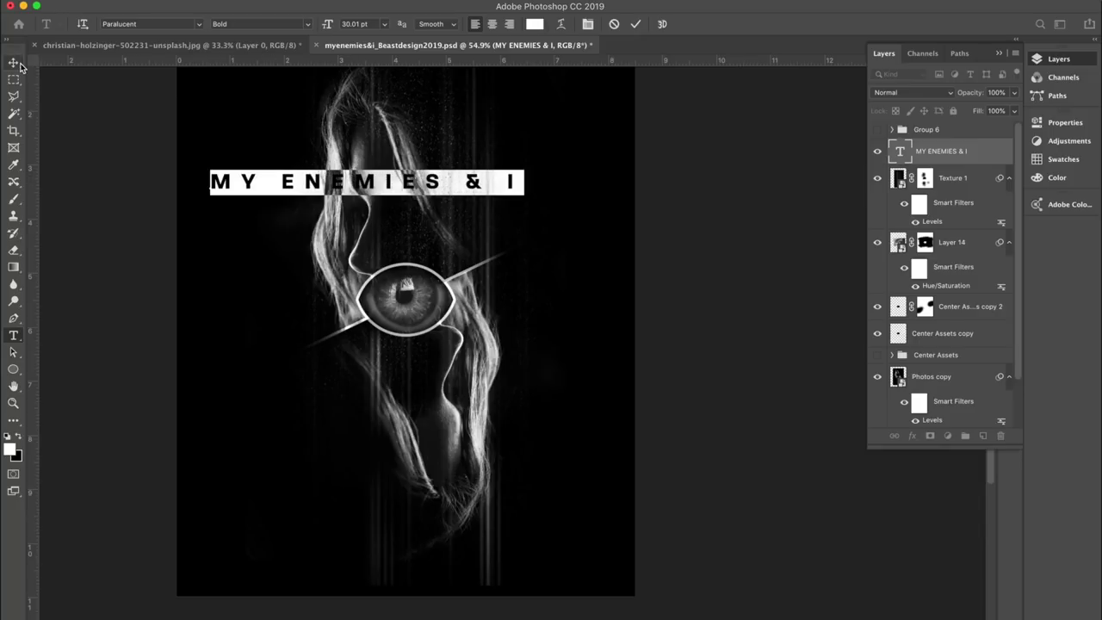
click(901, 152)
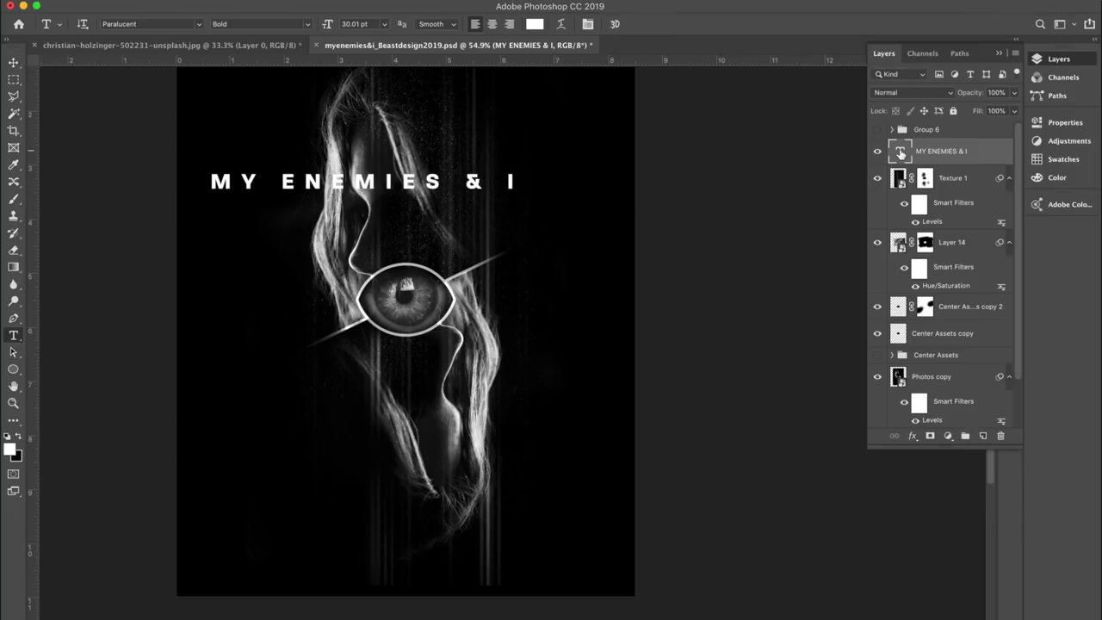
Step: Fine-tune the title's tracking to be slightly wider
double_click(901, 153)
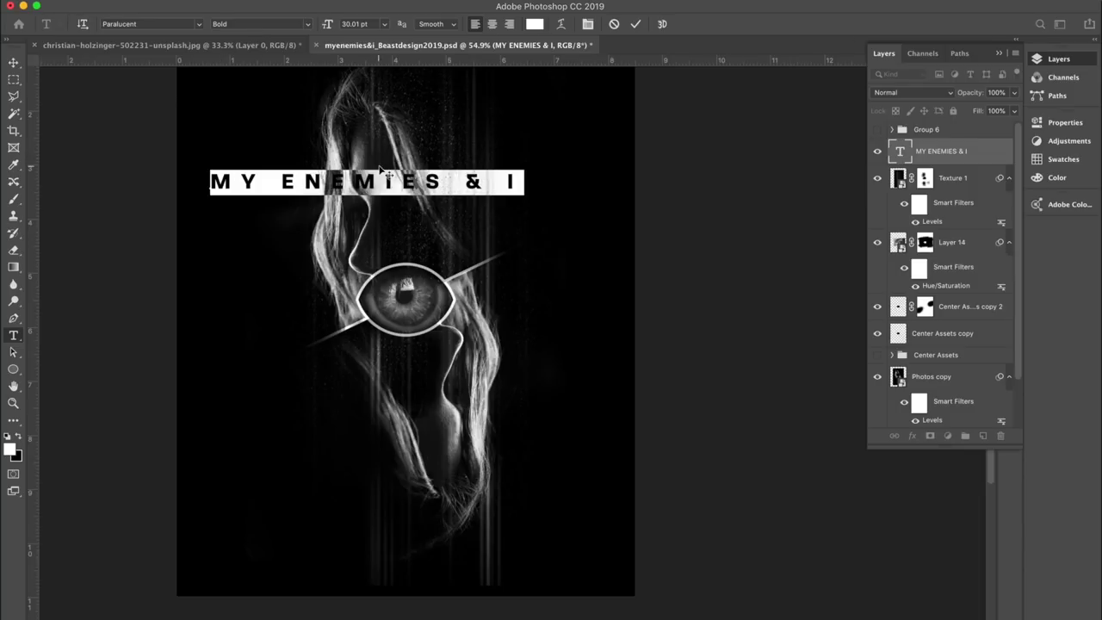
key(alt+Right)
key(alt+Right)
key(alt+Right)
key(alt+Right)
key(alt+Left)
key(alt+Left)
key(alt+Left)
key(alt+Left)
key(alt+Left)
key(alt+Left)
key(alt+Right)
key(alt+Right)
key(alt+Right)
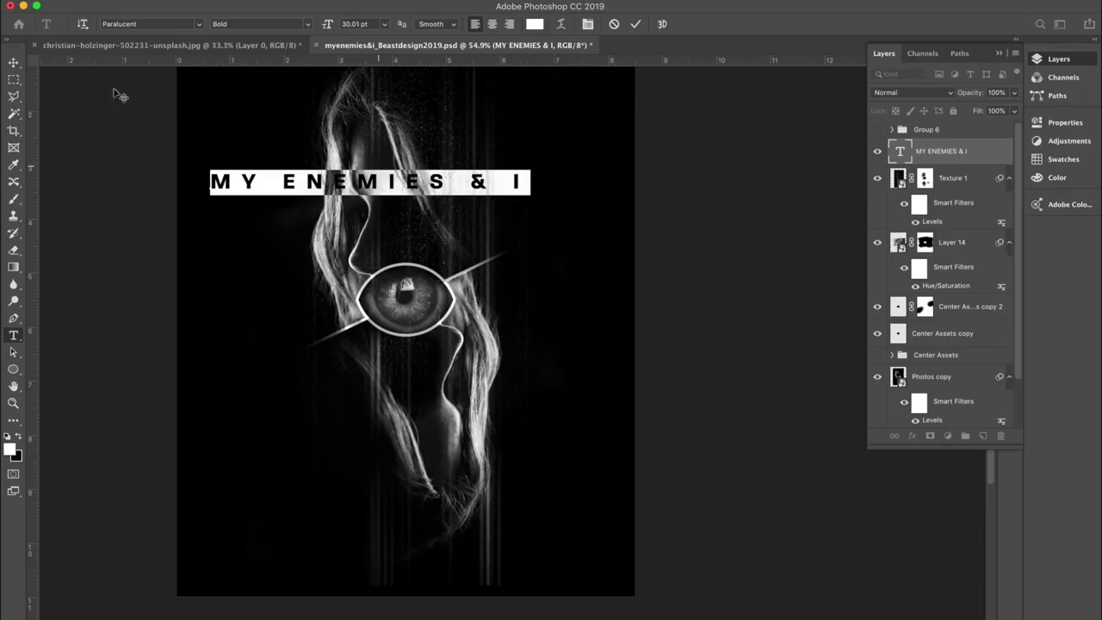
Step: Center the "MY ENEMIES & I" title horizontally on the canvas
click(13, 62)
key(ctrl+a)
click(290, 24)
key(ctrl+d)
scroll(610, 254, up, 1)
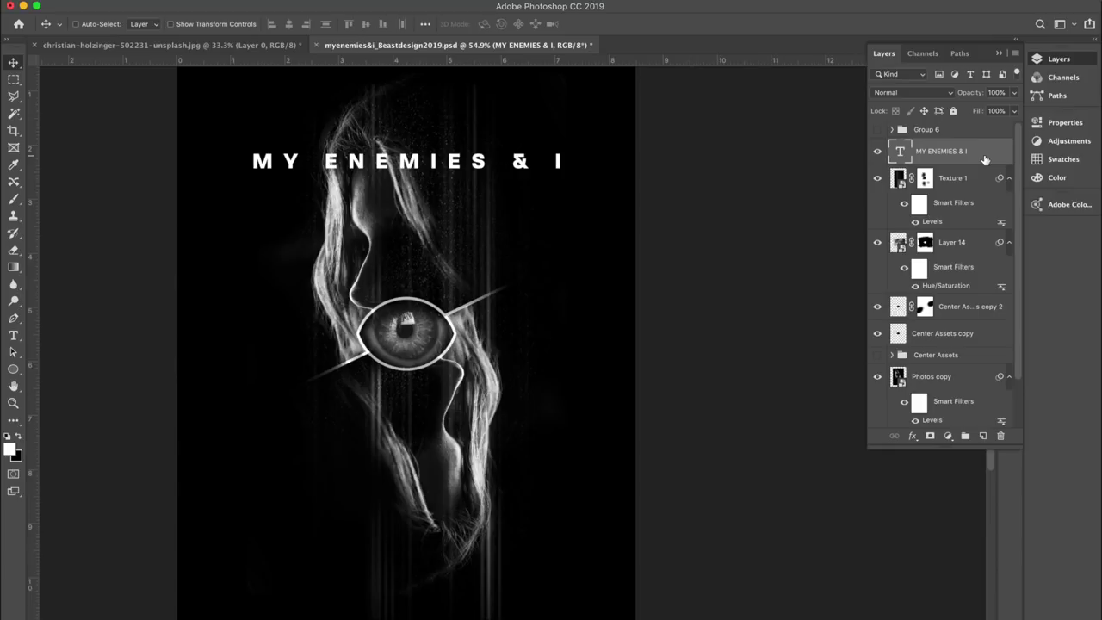
Step: Duplicate the title layer and move the copy straight down about 0.487 in, directly below the original
key(ctrl+j)
key(shift+Down)
key(shift+Down)
key(shift+Down)
key(shift+Down)
key(shift+Down)
key(shift+Down)
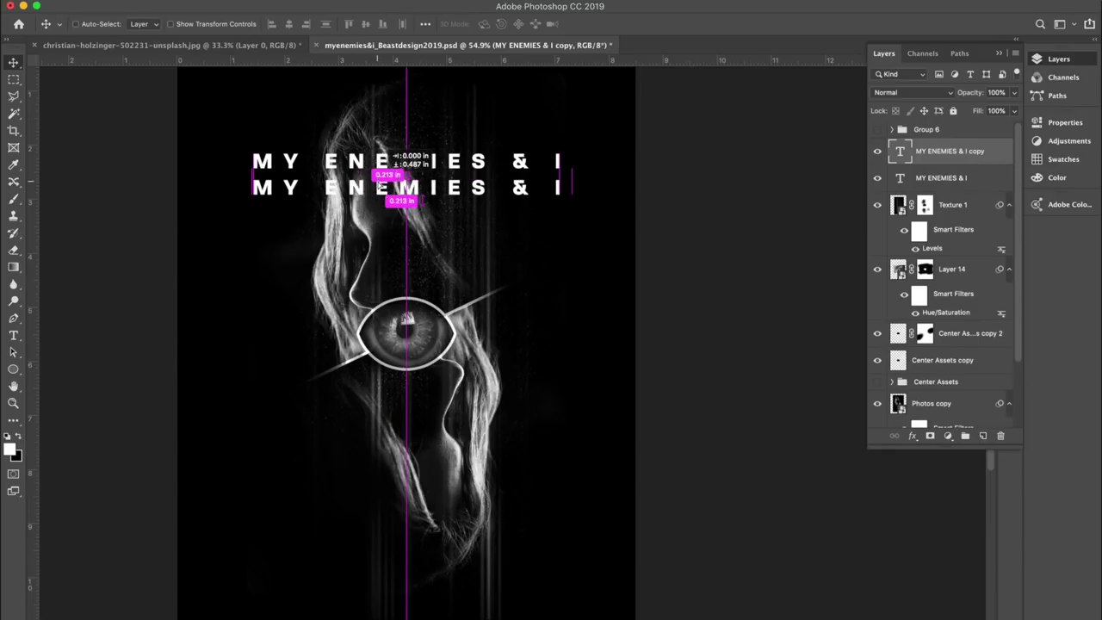
Step: Replace the text of the duplicated title with "THE BEAST INSIDE"
double_click(901, 154)
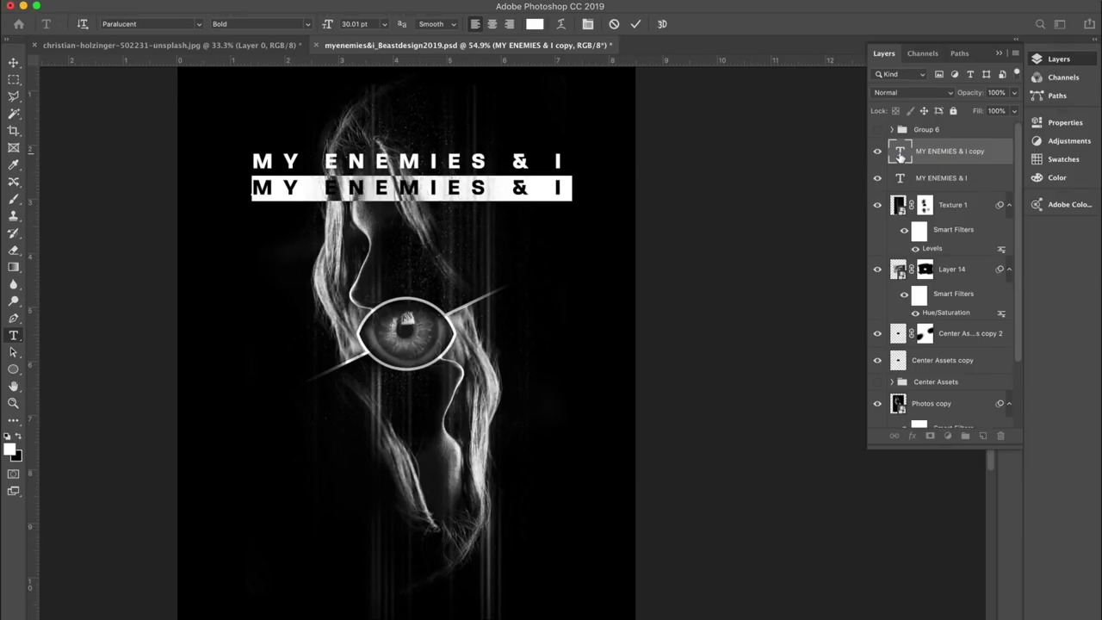
text(THE BEAST INS)
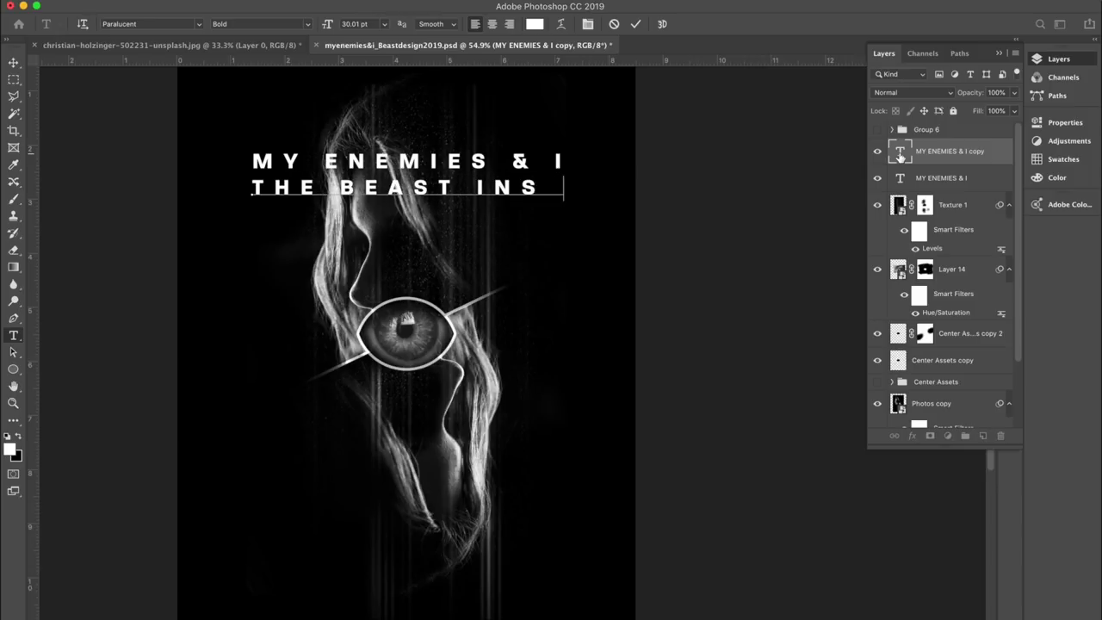
text(IDE)
Step: Reduce the "THE BEAST INSIDE" subtitle to 15.01 pt and center it horizontally on the canvas
triple_click(549, 188)
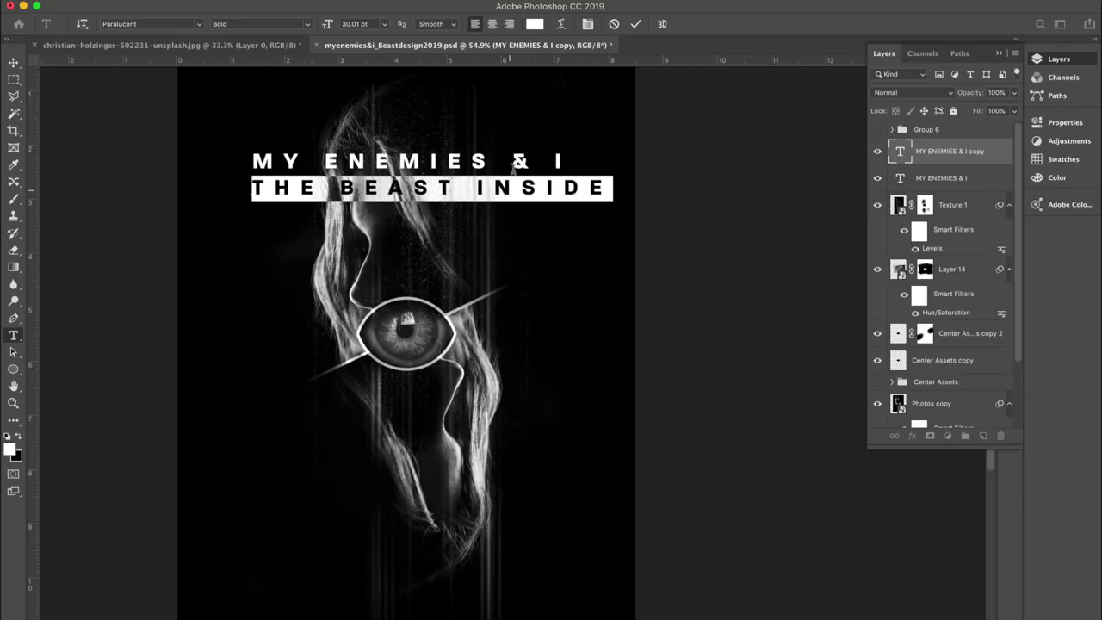
click(325, 24)
drag(332, 26, 326, 25)
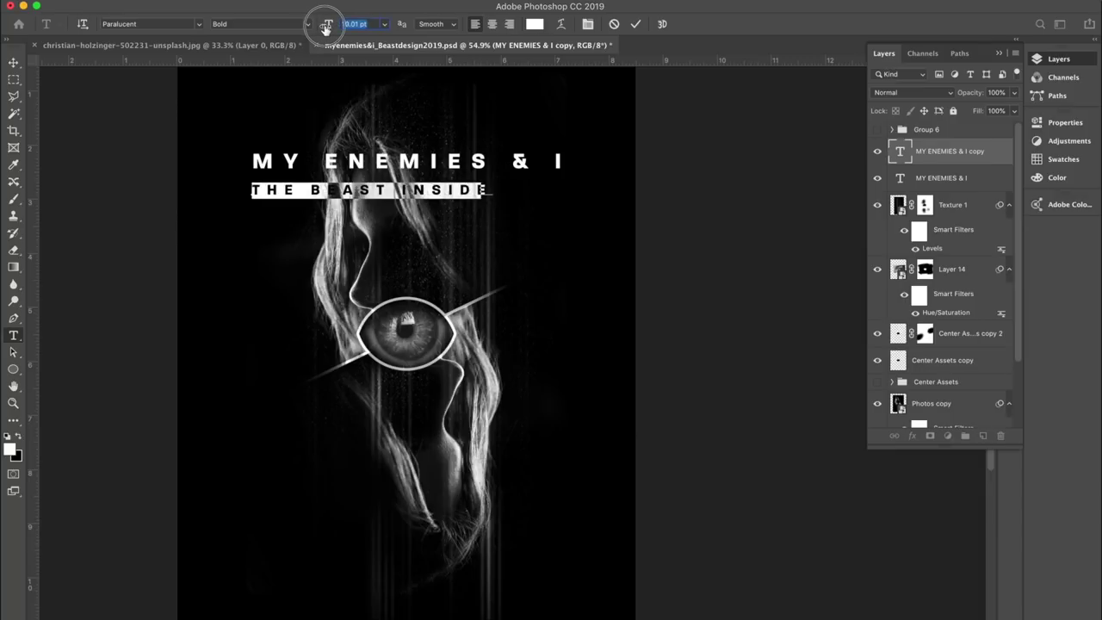
key(super+Return)
key(v)
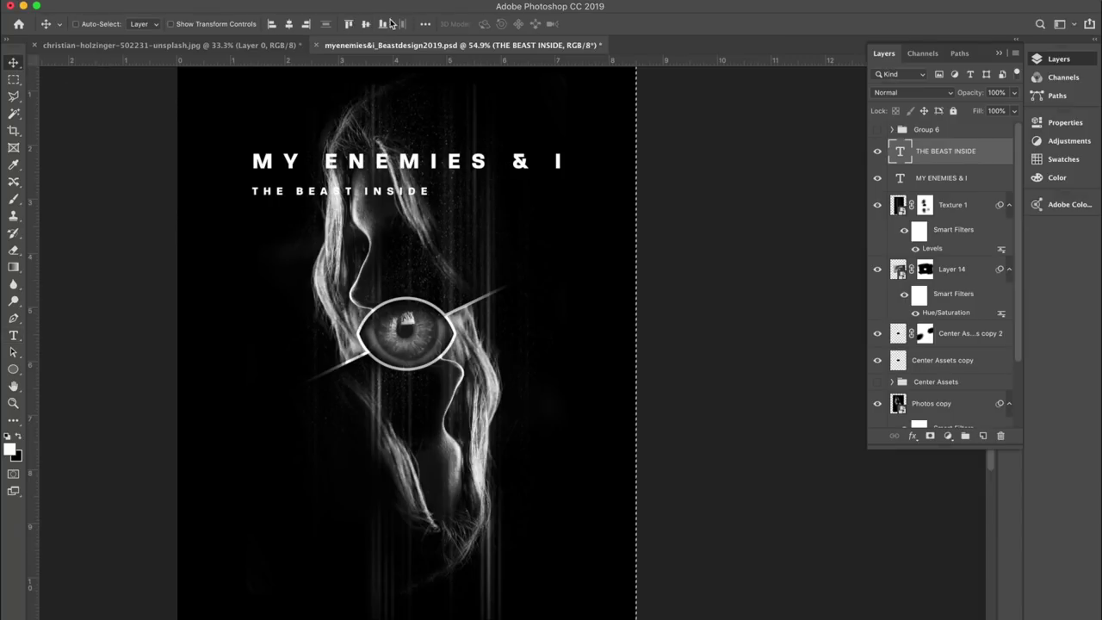
click(288, 24)
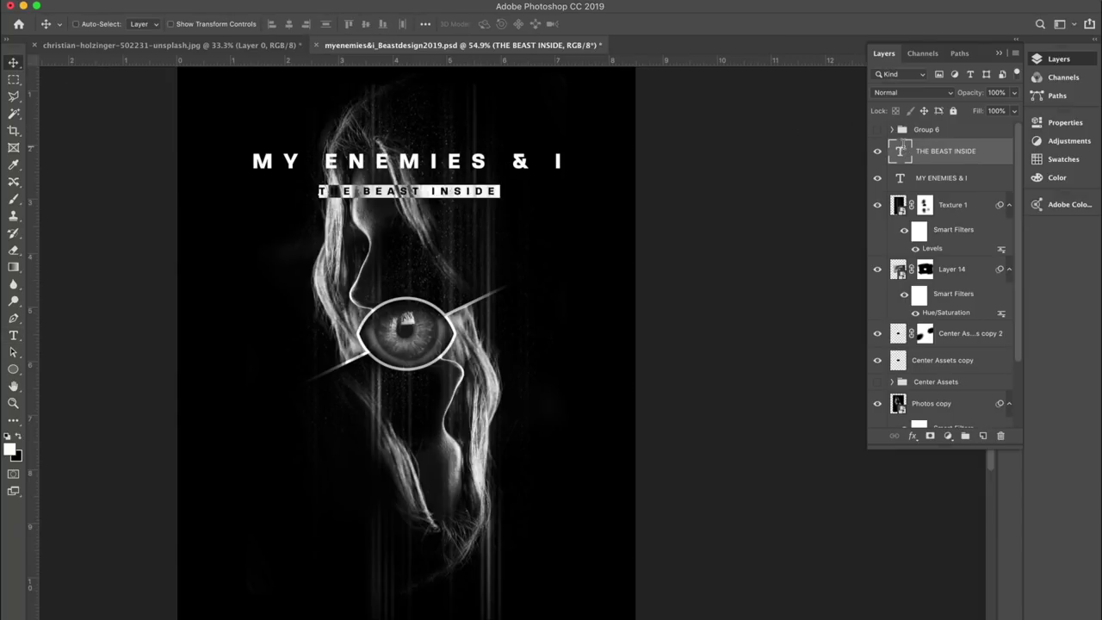
Step: Widen the tracking of "THE BEAST INSIDE" to span most of the title's width and recenter it horizontally
double_click(900, 151)
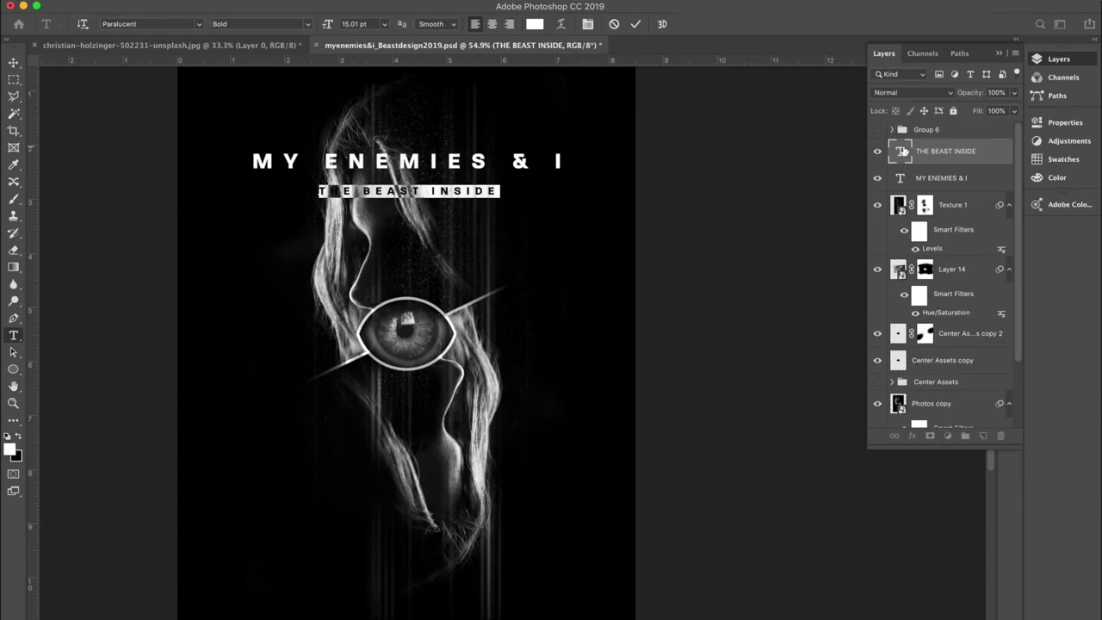
key(alt+Right)
key(alt+Right)
key(alt+Right)
key(alt+Right)
key(alt+Right)
key(alt+Right)
key(alt+Right)
key(alt+Right)
key(alt+Right)
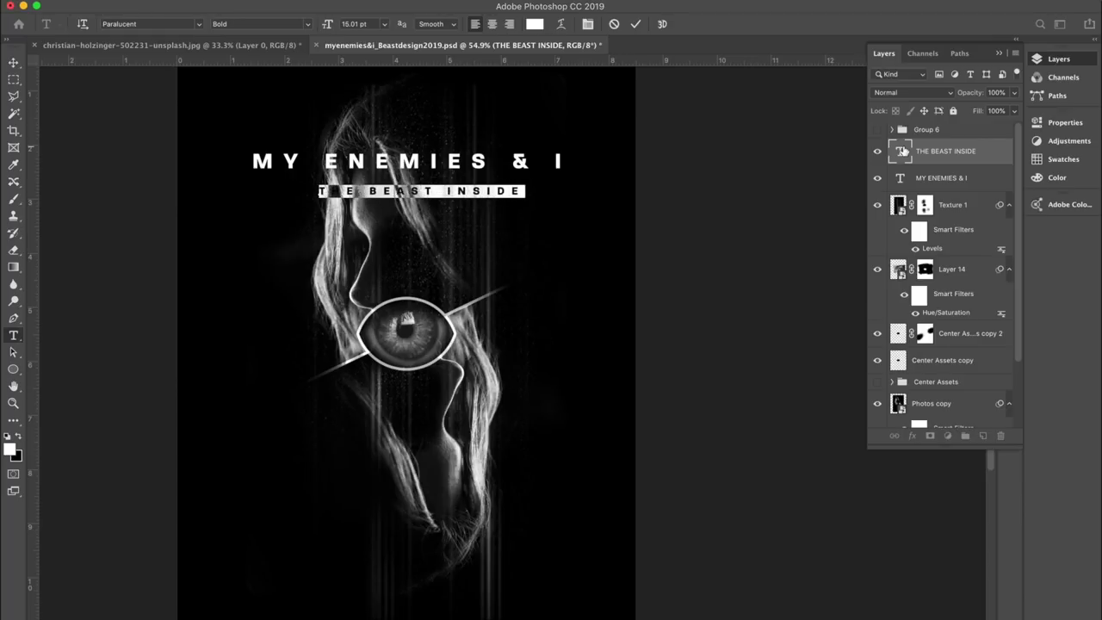
key(alt+Right)
key(alt+Right)
key(alt+Right)
key(alt+Right)
key(alt+Right)
key(alt+Right)
key(alt+Right)
key(alt+Right)
key(alt+Right)
key(alt+Right)
key(alt+Right)
key(alt+Right)
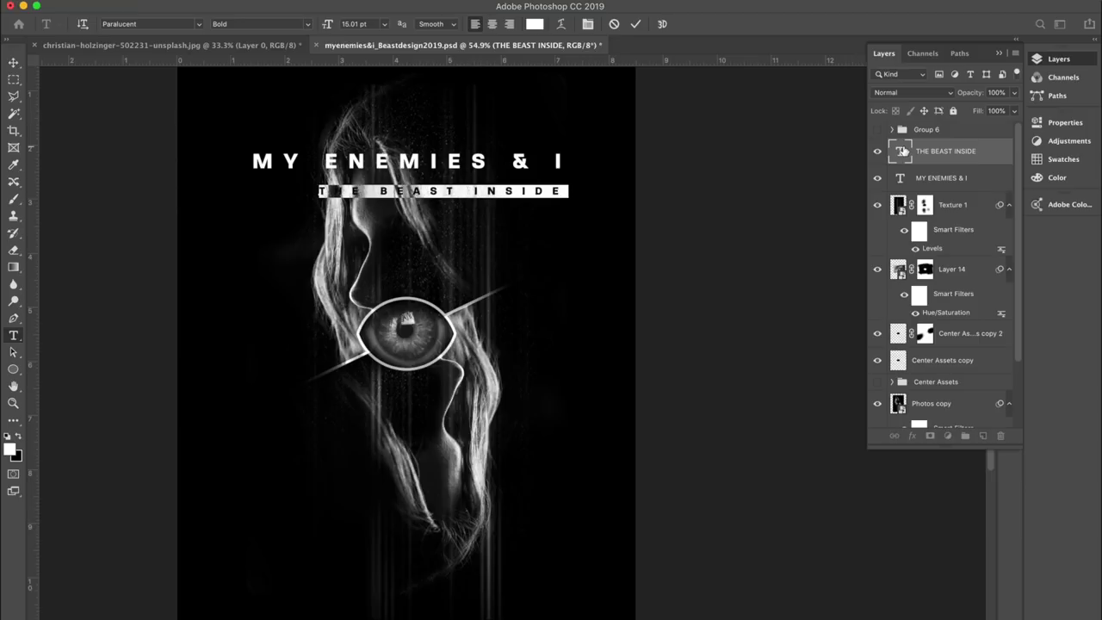
click(14, 64)
click(289, 24)
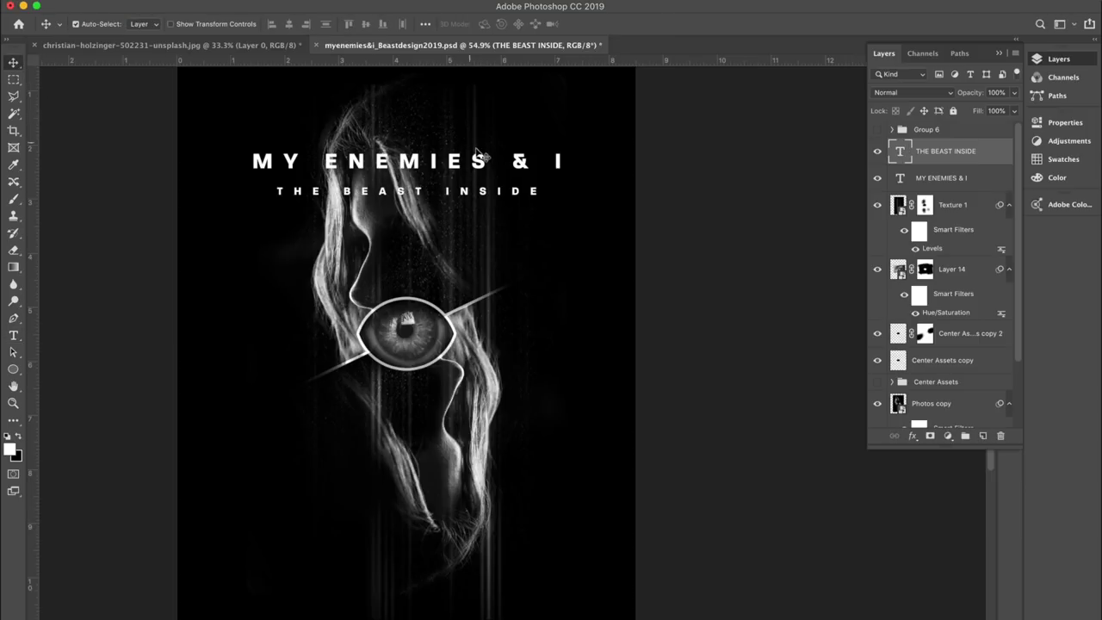
Step: Scale the "THE BEAST INSIDE" subtitle to 88.14% and center it horizontally on the canvas
key(ctrl+t)
mouse_move(547, 184)
mouse_down()
mouse_move(527, 190)
mouse_move(553, 183)
mouse_move(535, 187)
mouse_up()
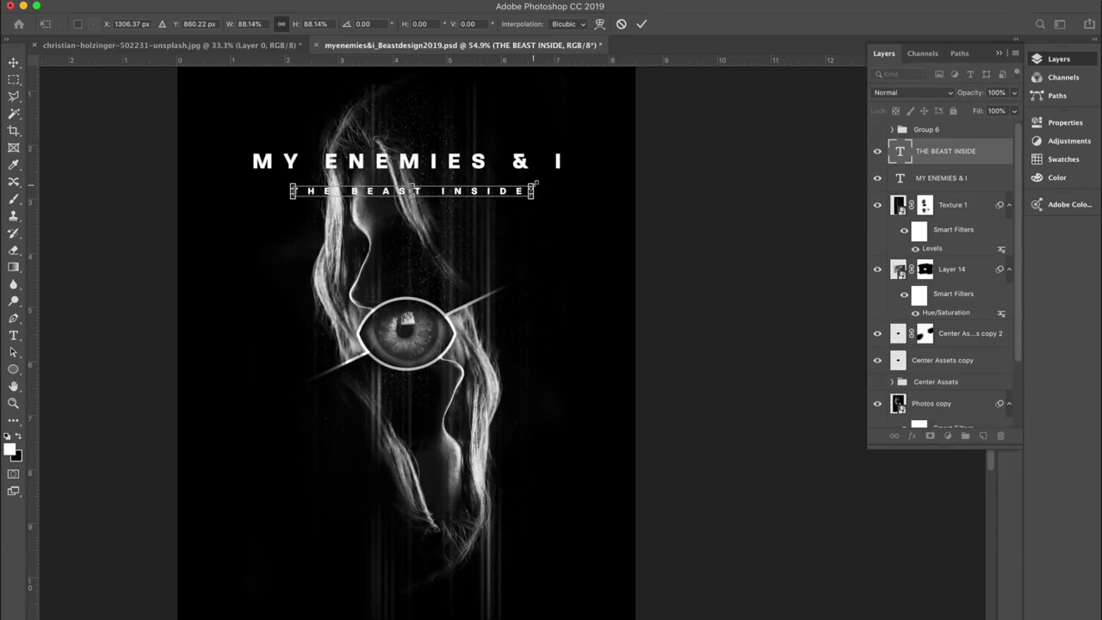
key(Return)
key(ctrl+a)
click(289, 24)
key(ctrl+d)
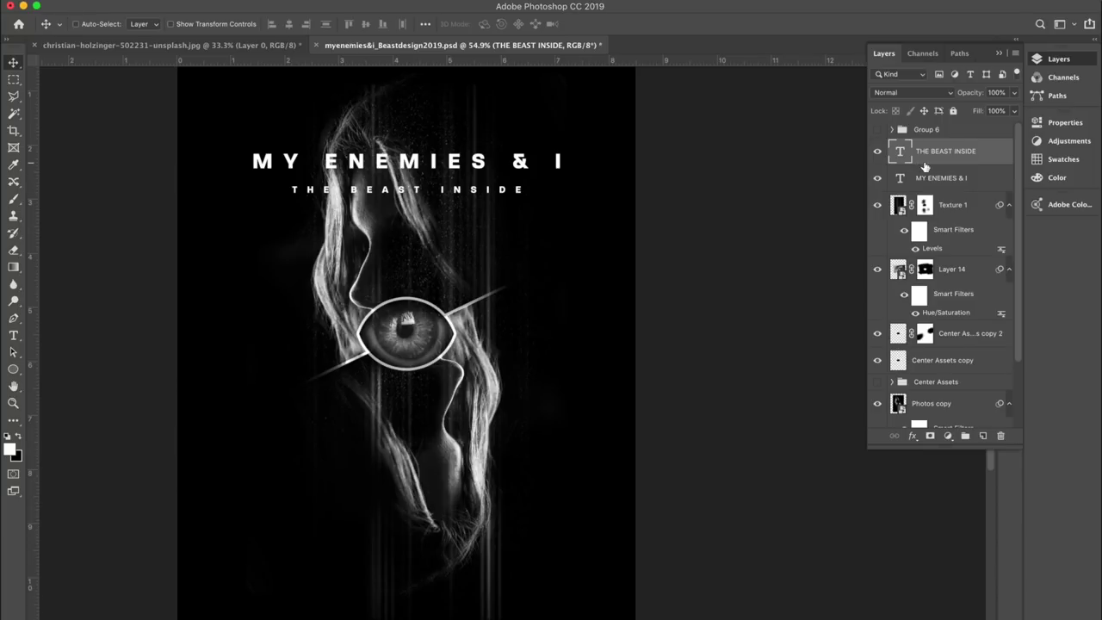
Step: Apply a Color Overlay effect in crimson red to the "THE BEAST INSIDE" layer
double_click(898, 153)
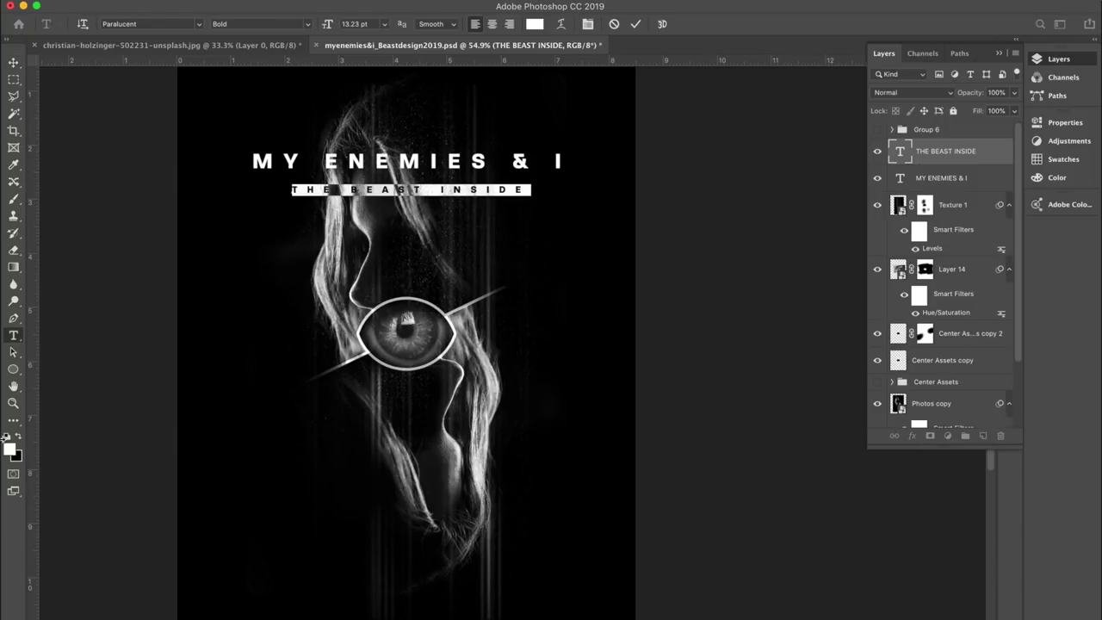
key(Escape)
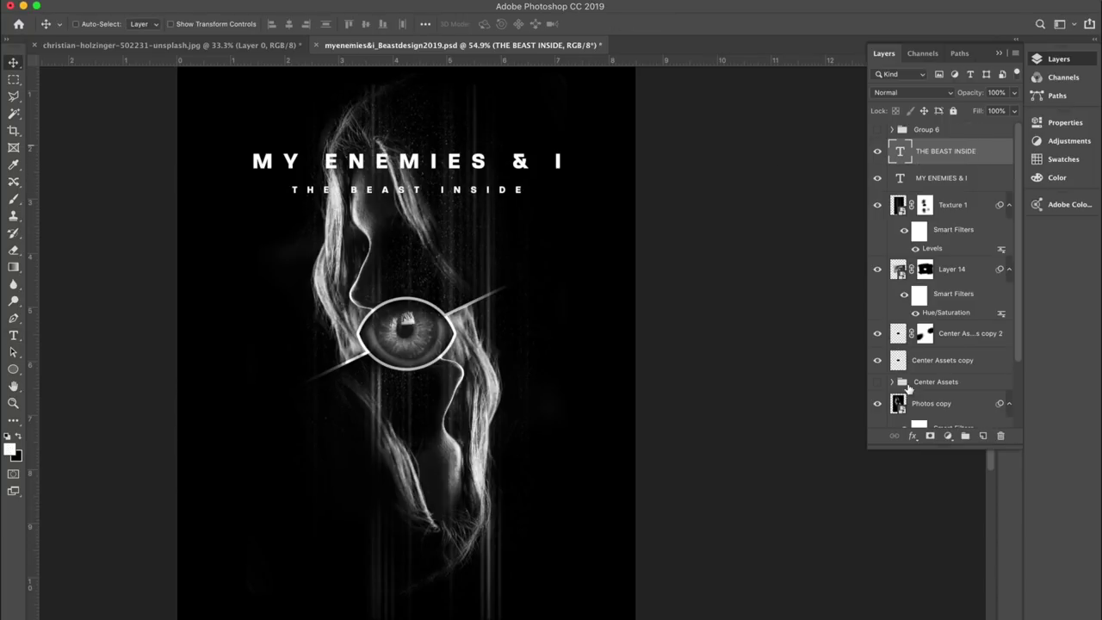
click(912, 436)
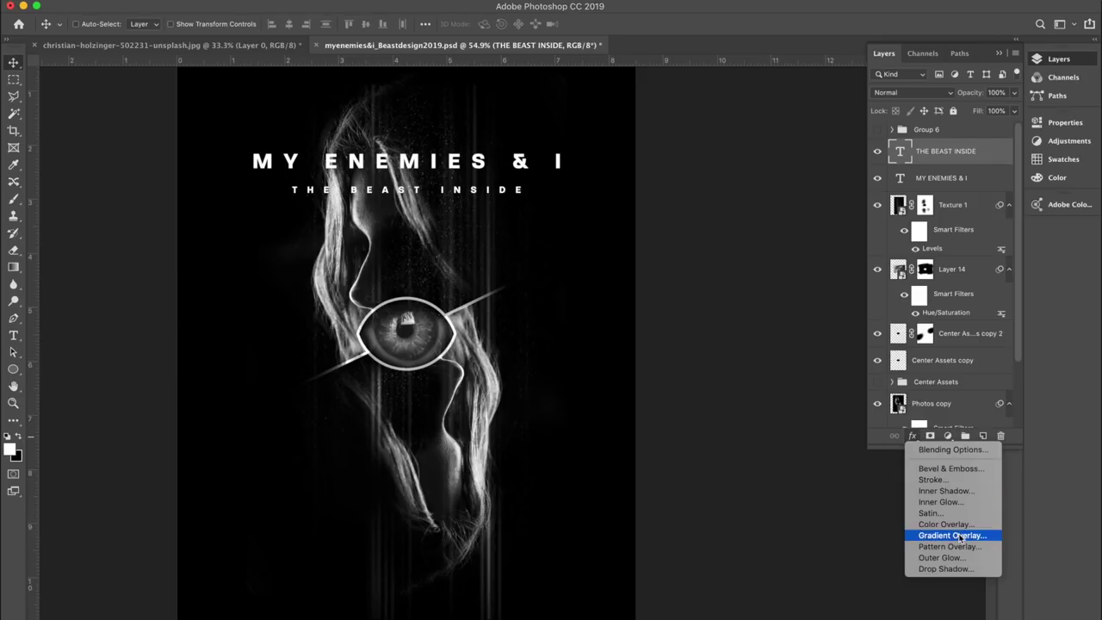
click(948, 519)
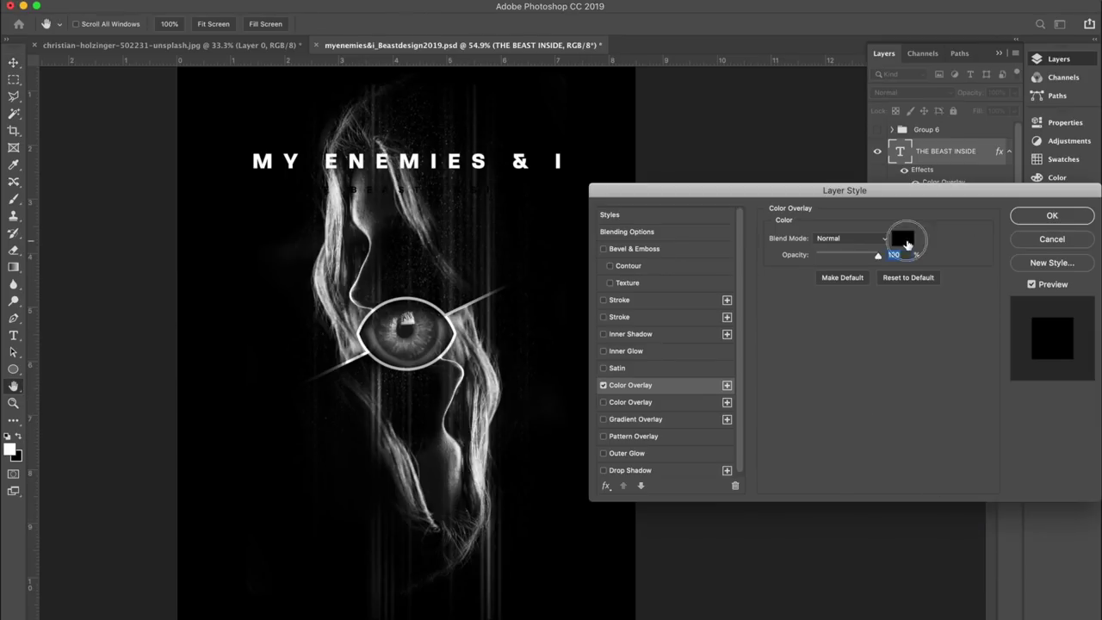
click(902, 238)
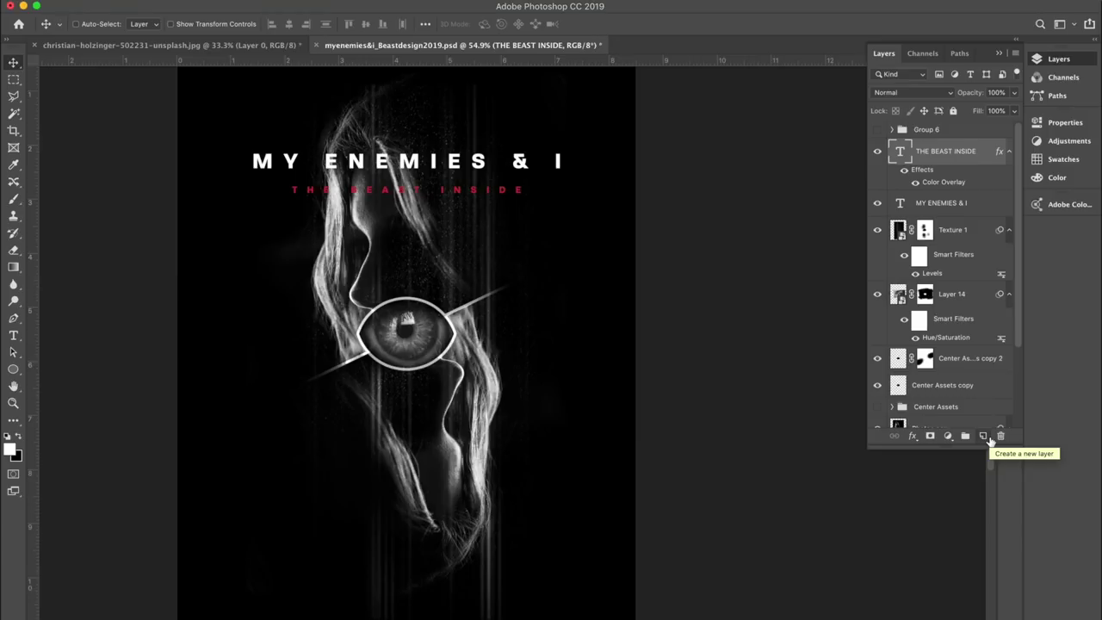
Step: Create a new top layer and fill it with a linear gradient from red e10a0a near the bottom up to black below the subtitle
click(984, 437)
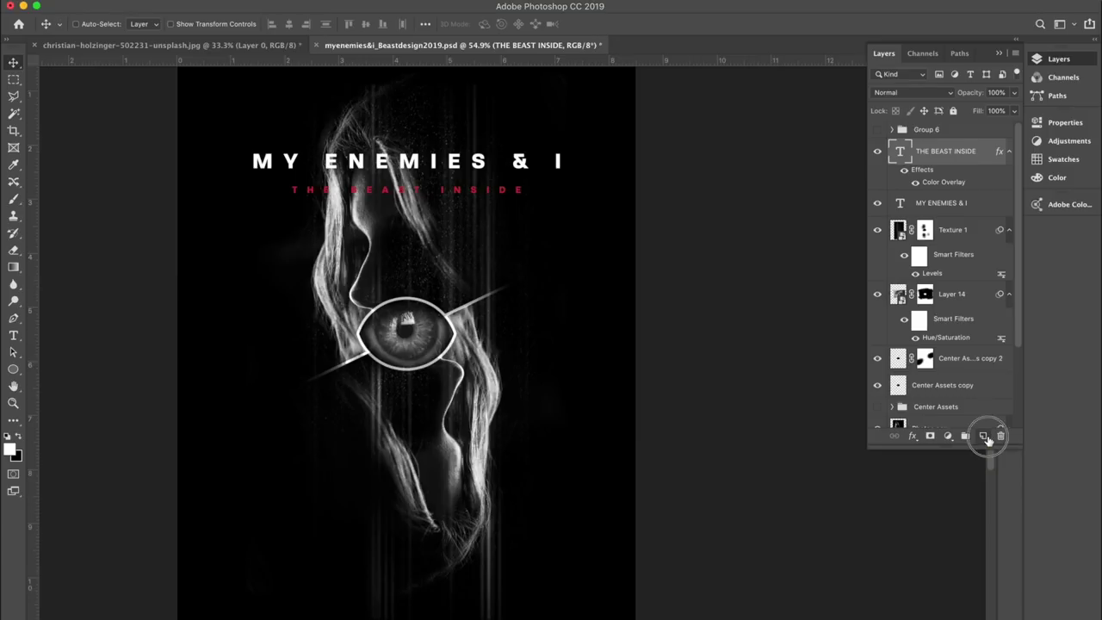
key(g)
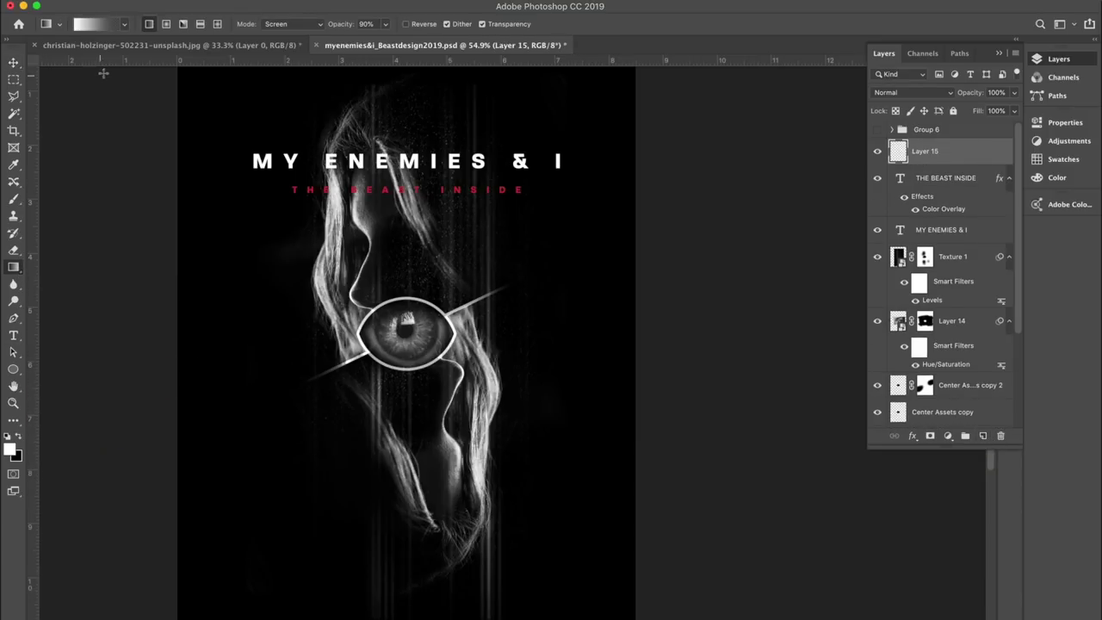
click(95, 25)
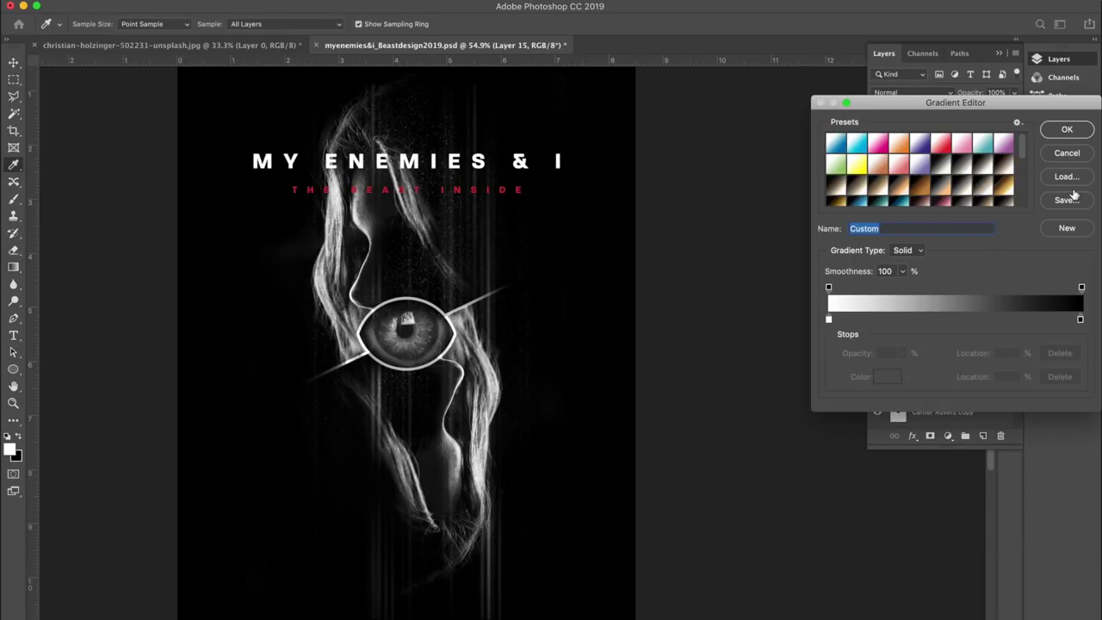
double_click(830, 321)
drag(916, 118, 918, 135)
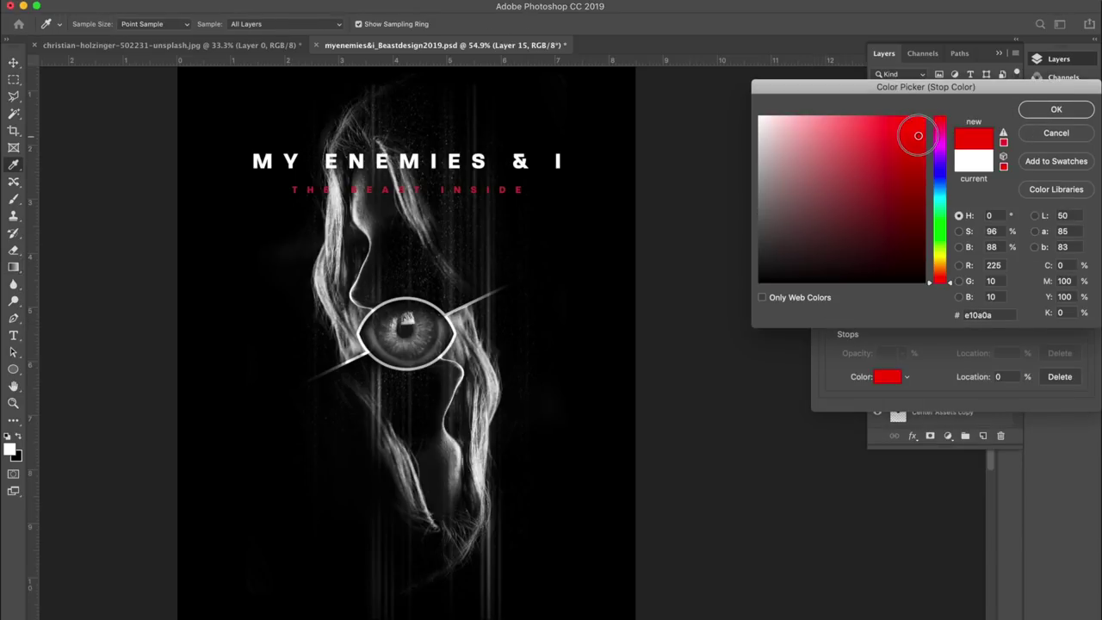
click(1056, 109)
click(1067, 130)
drag(425, 531, 424, 199)
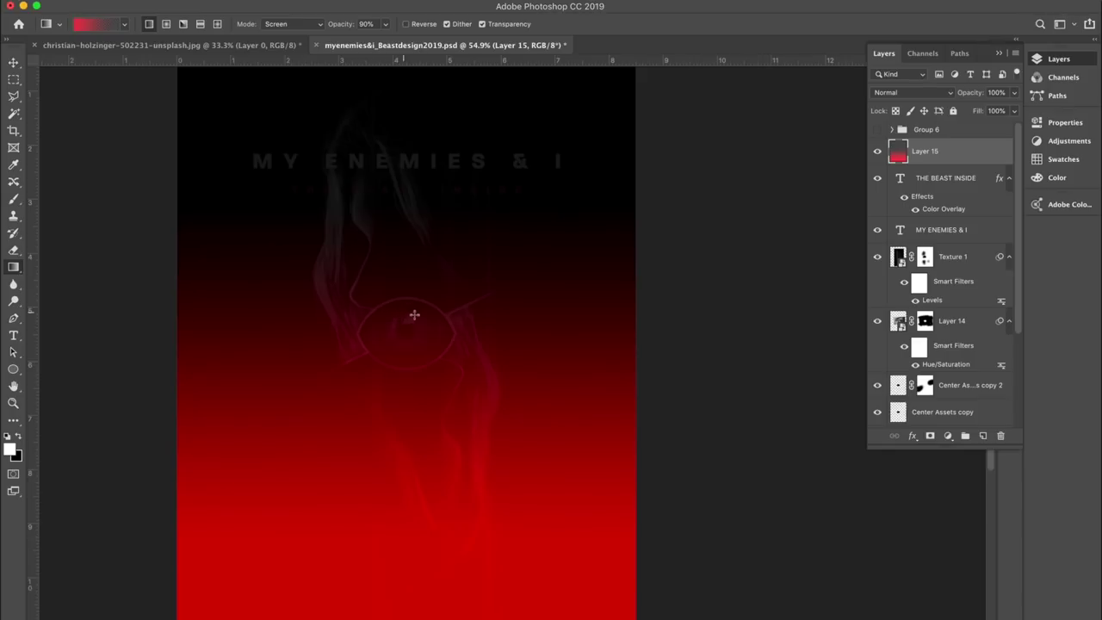
Step: Set the red gradient layer's blend mode to Soft Light and lower its opacity
click(902, 93)
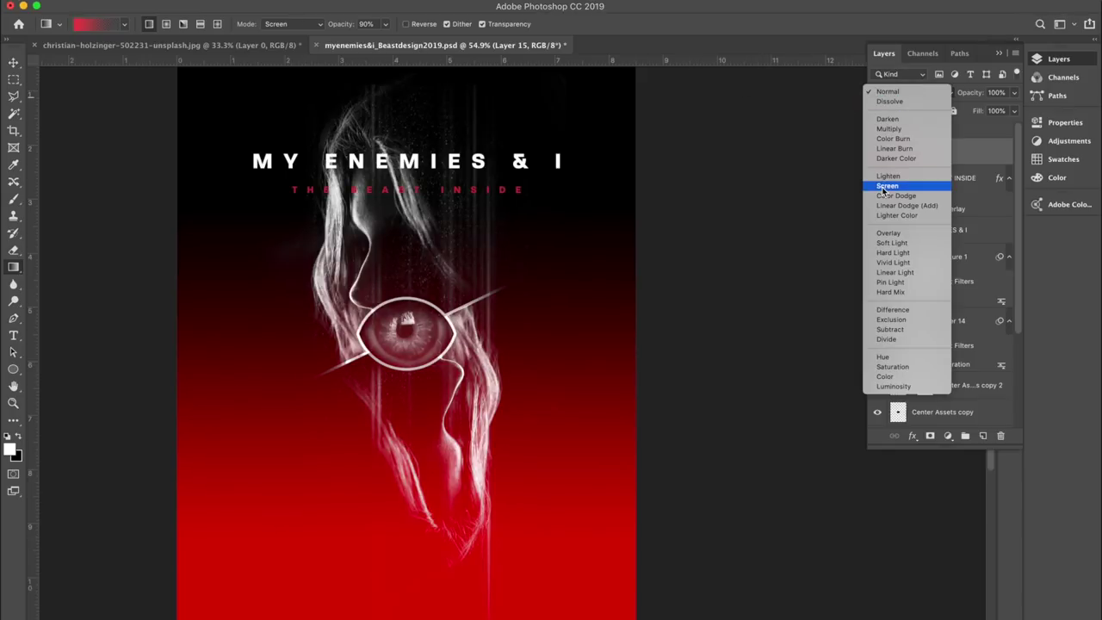
click(894, 245)
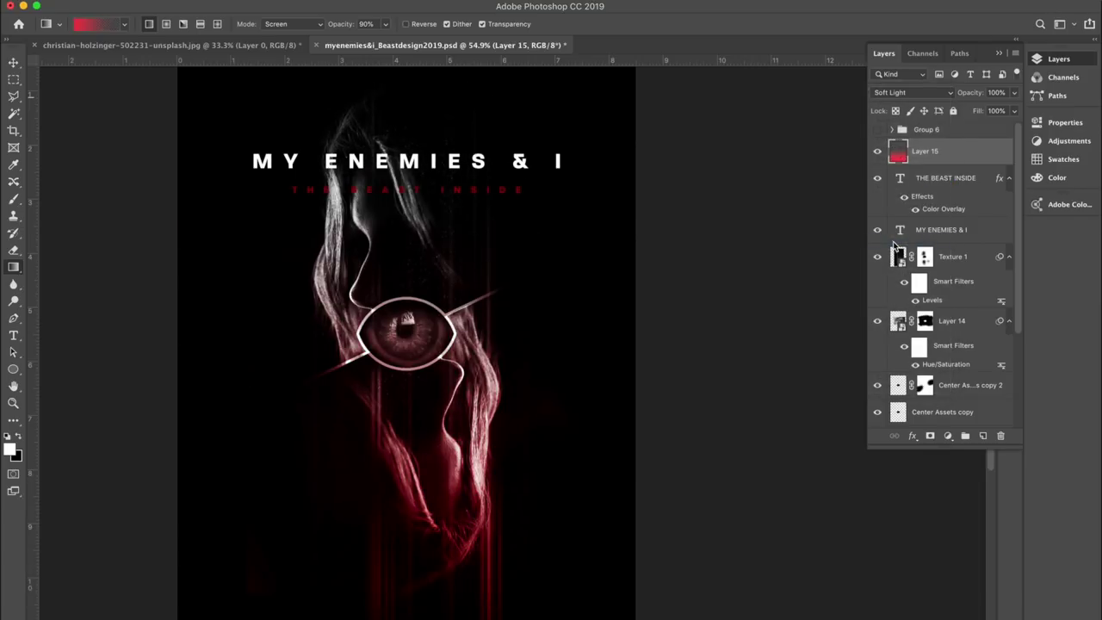
click(1015, 94)
click(980, 111)
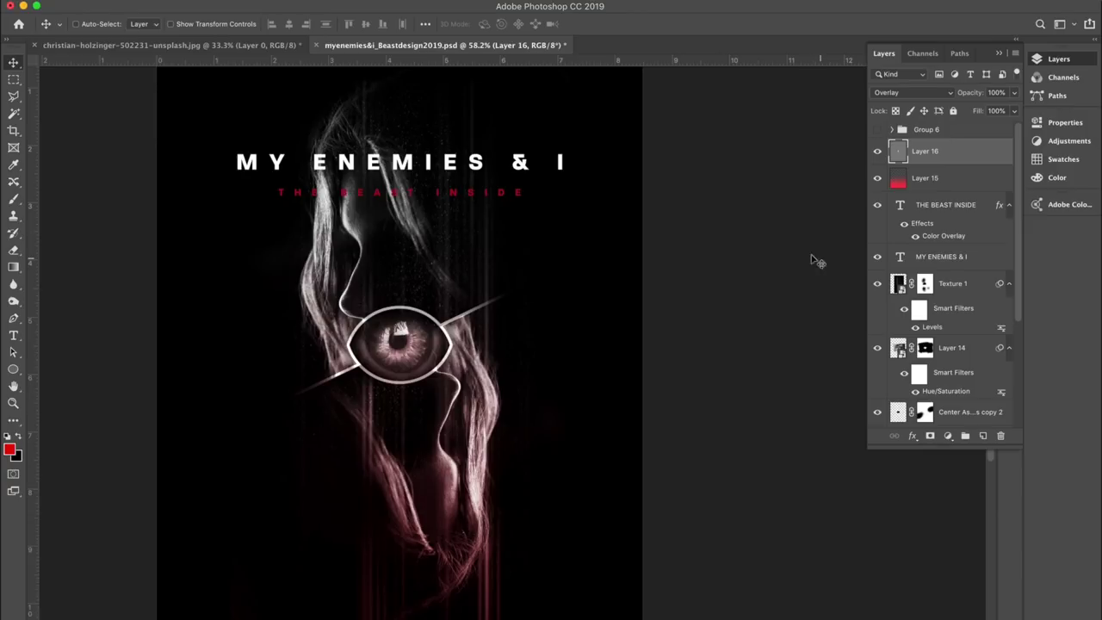
Step: View the original color portrait document for comparison and return to the poster document
click(118, 46)
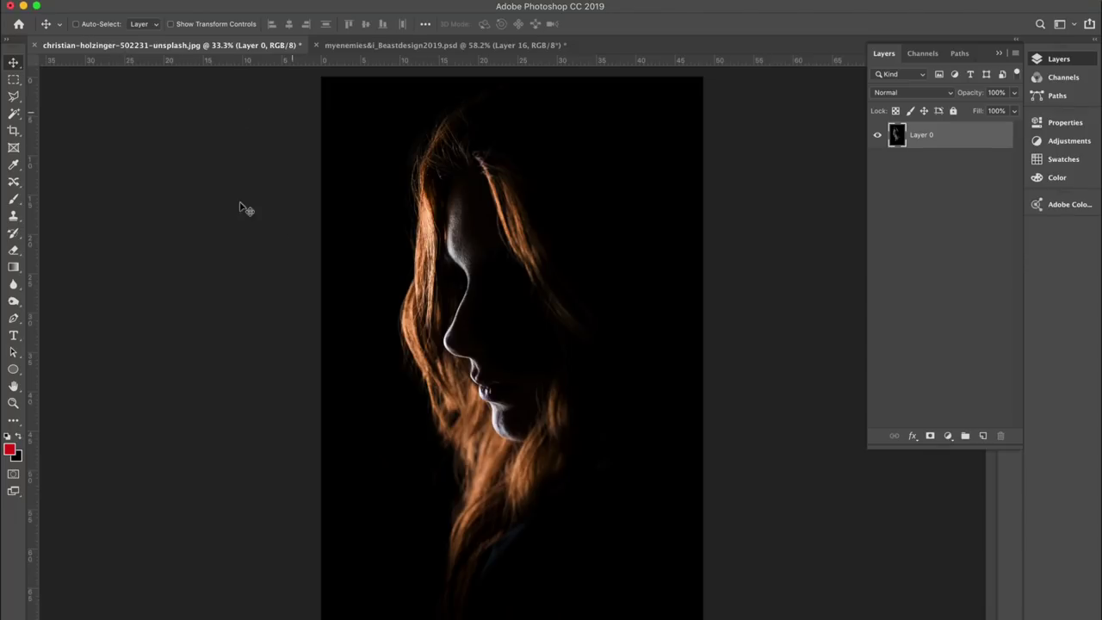
click(431, 45)
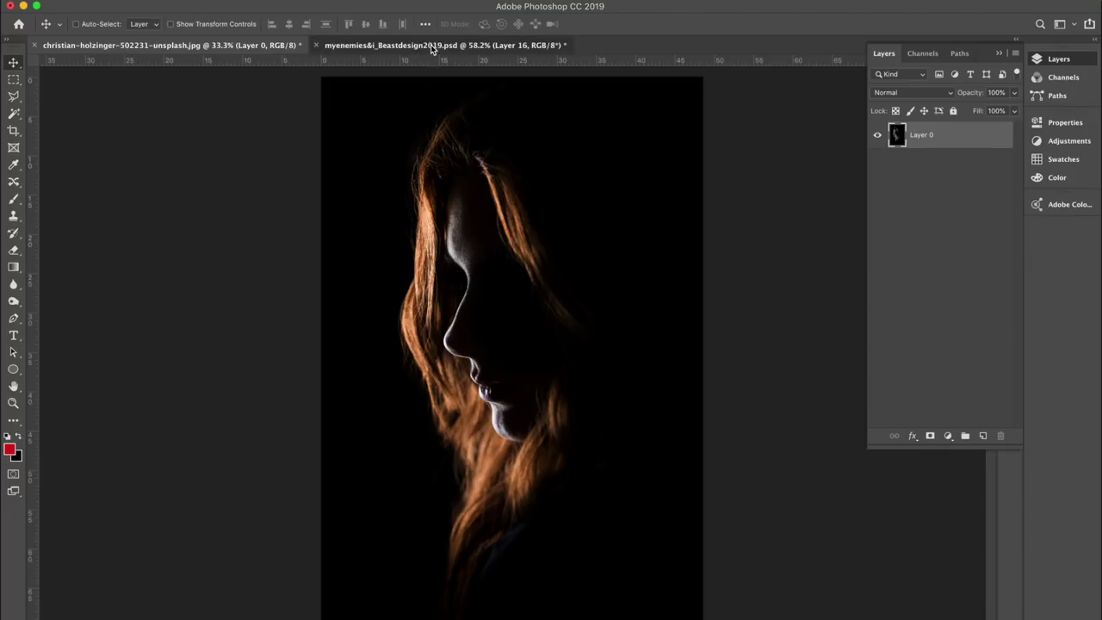